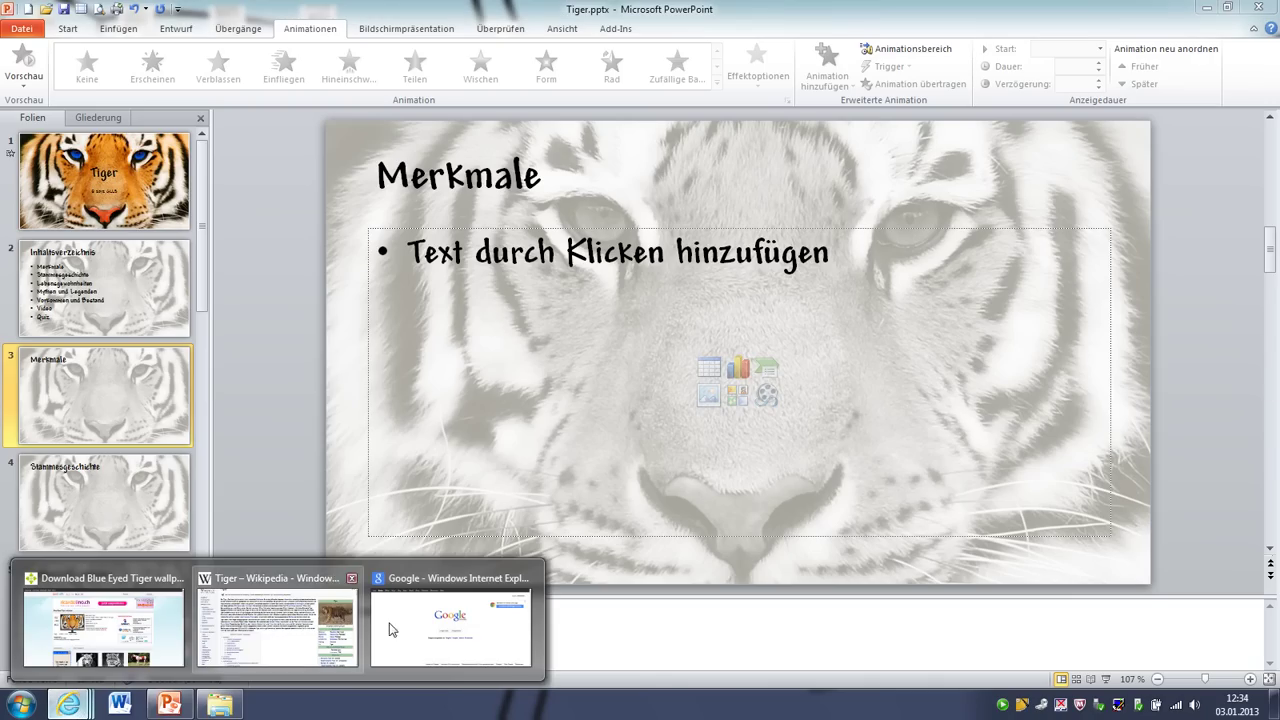
Search Google Images for 'Tiger silhouette'
click(394, 628)
click(138, 62)
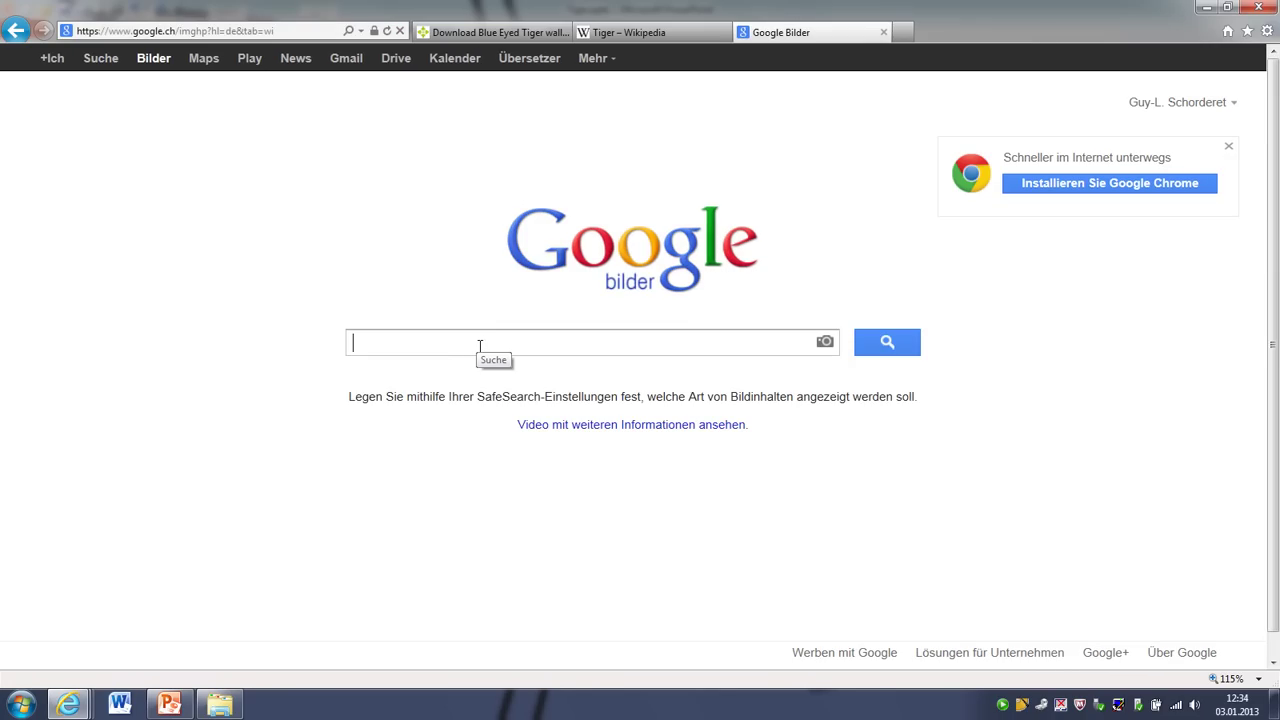
text(Tiger )
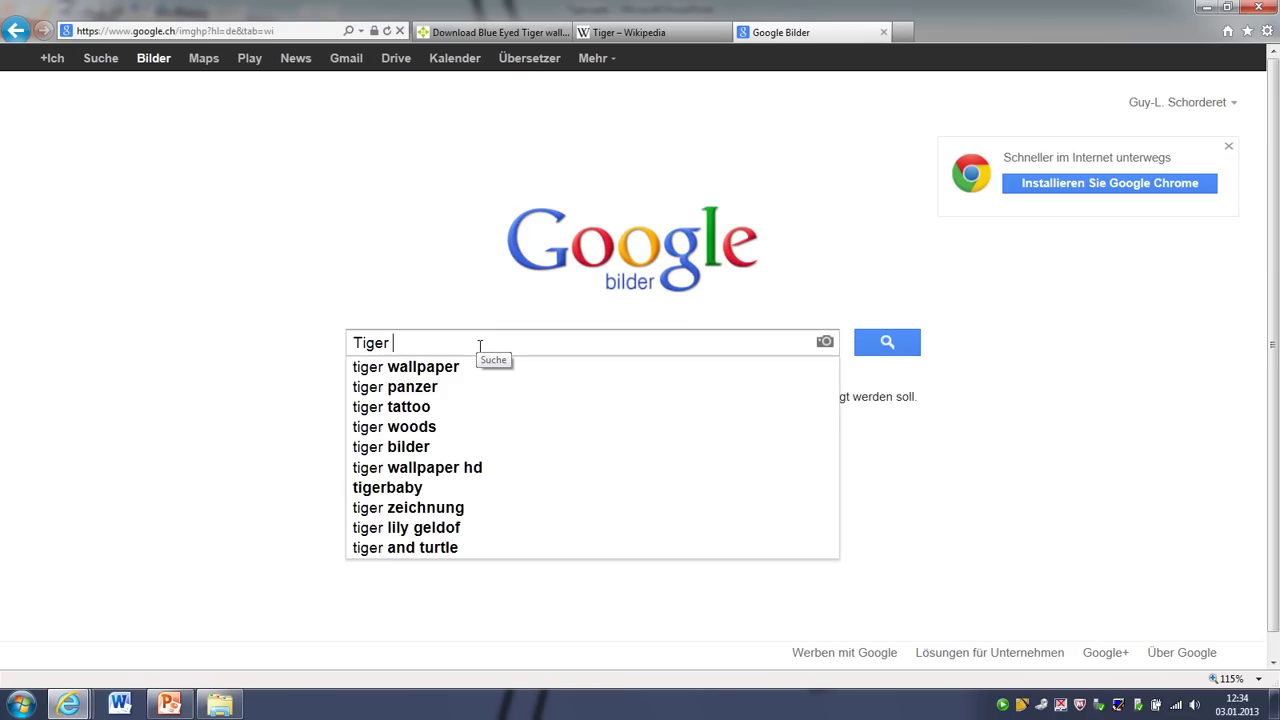
text(silhouette)
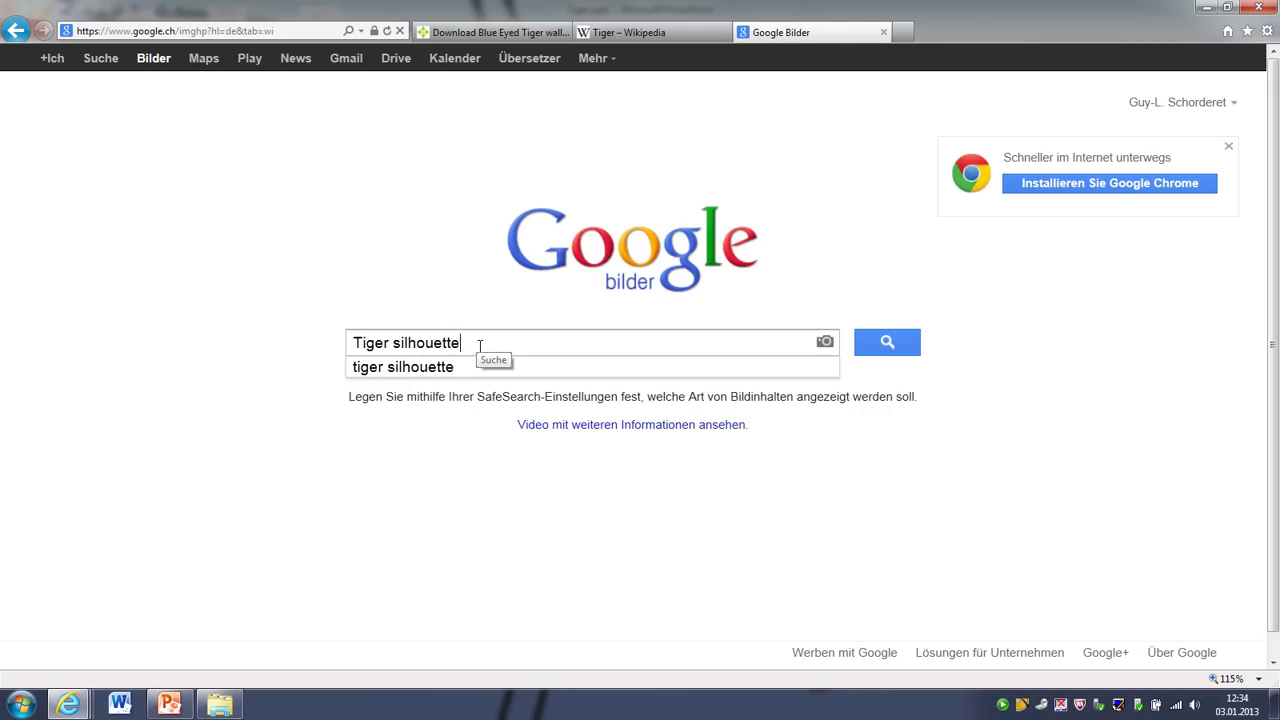
key(Return)
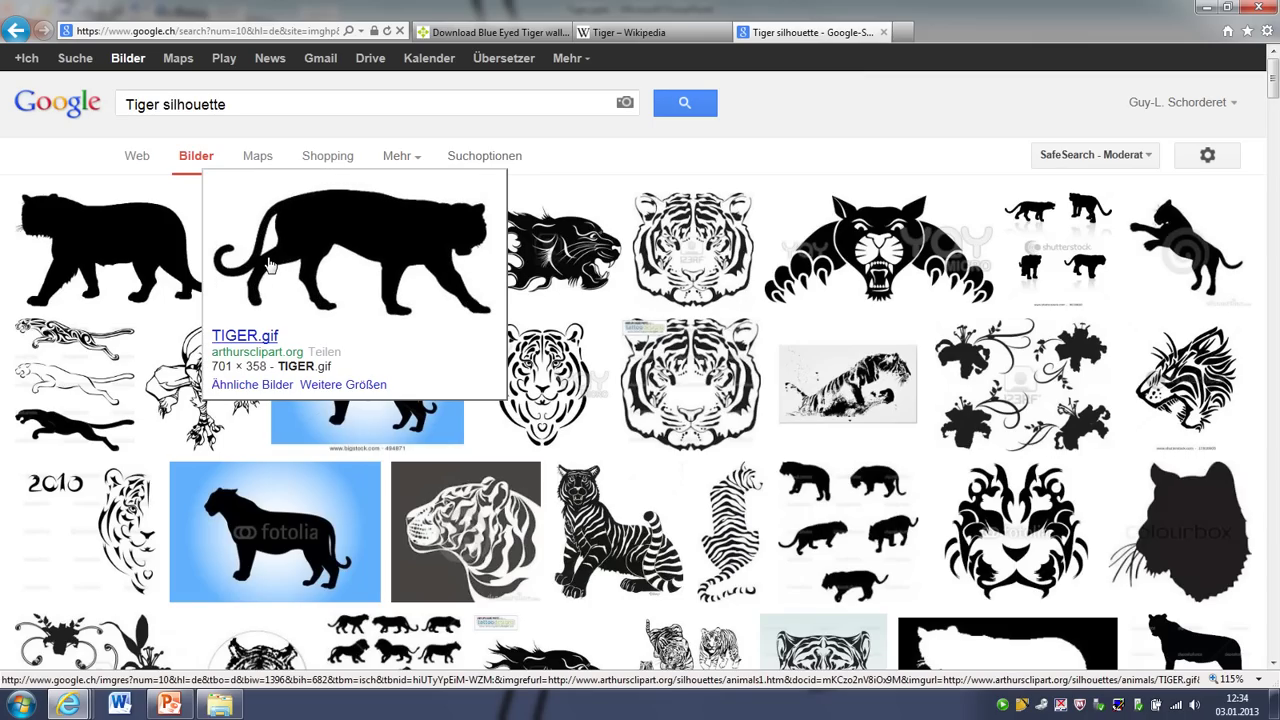
mouse_move(136, 250)
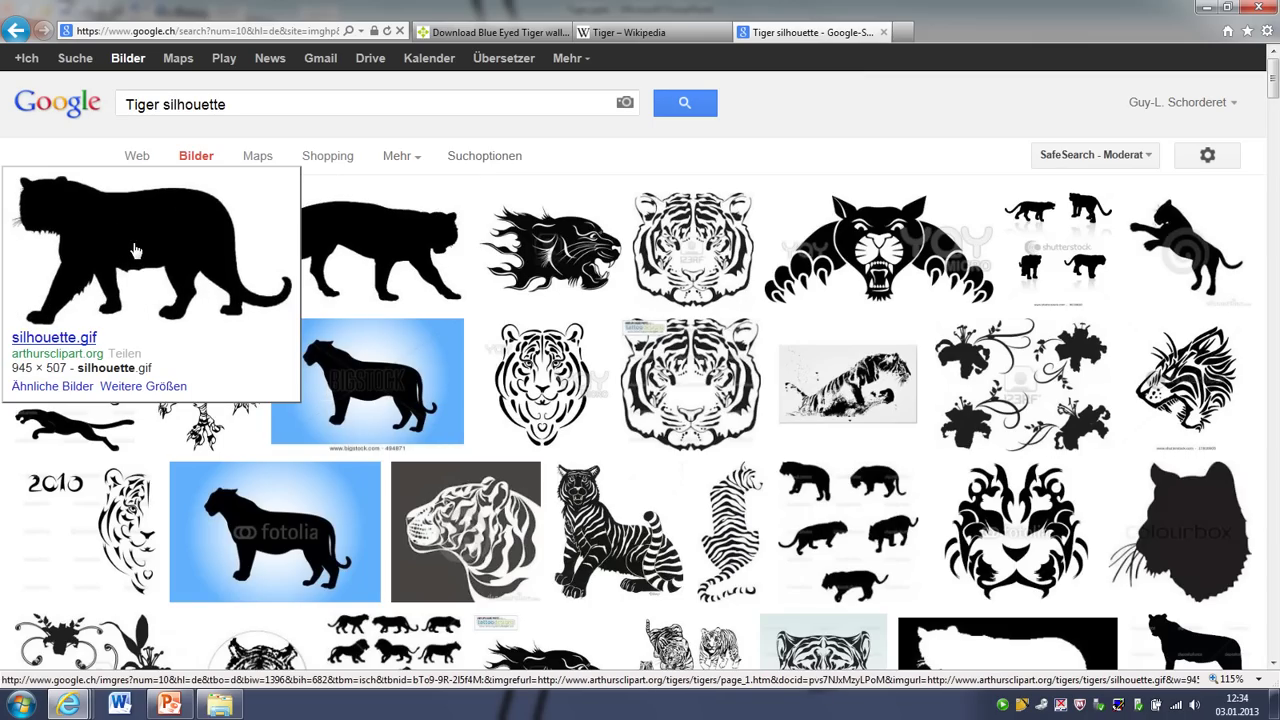
Save the walking-tiger silhouette as silhouette.gif in the Tiger folder
click(136, 250)
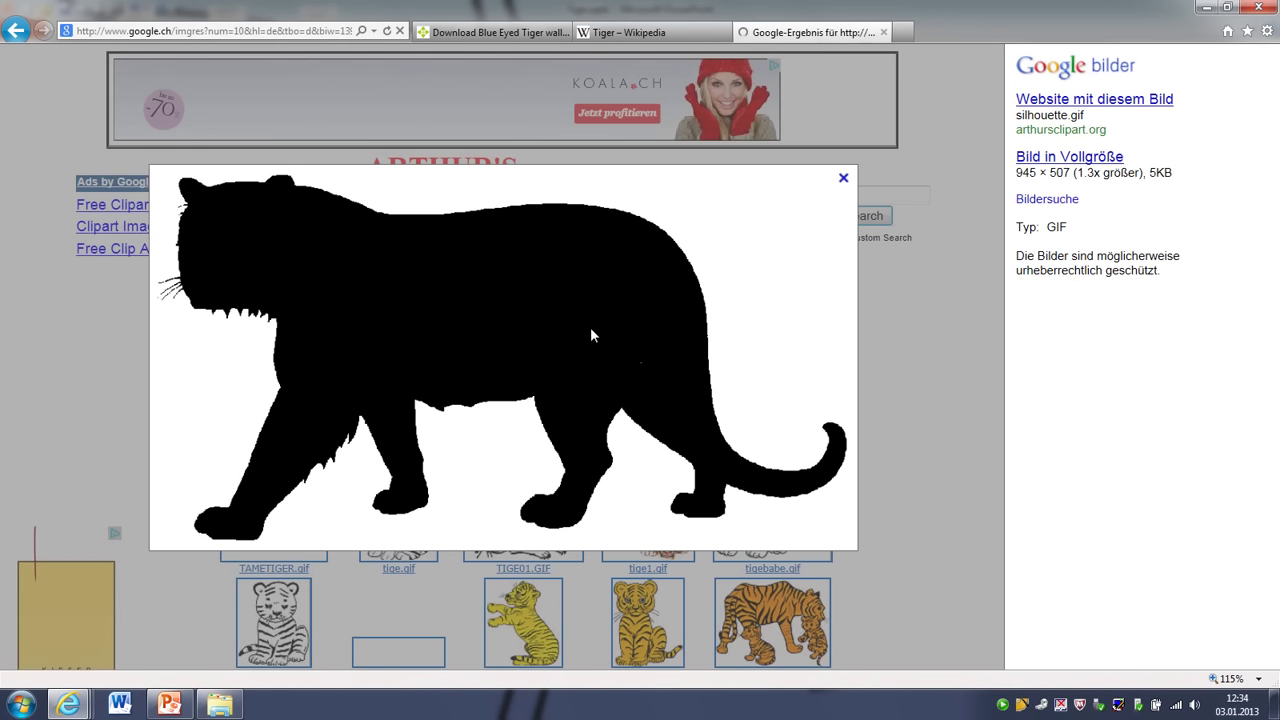
right_click(590, 327)
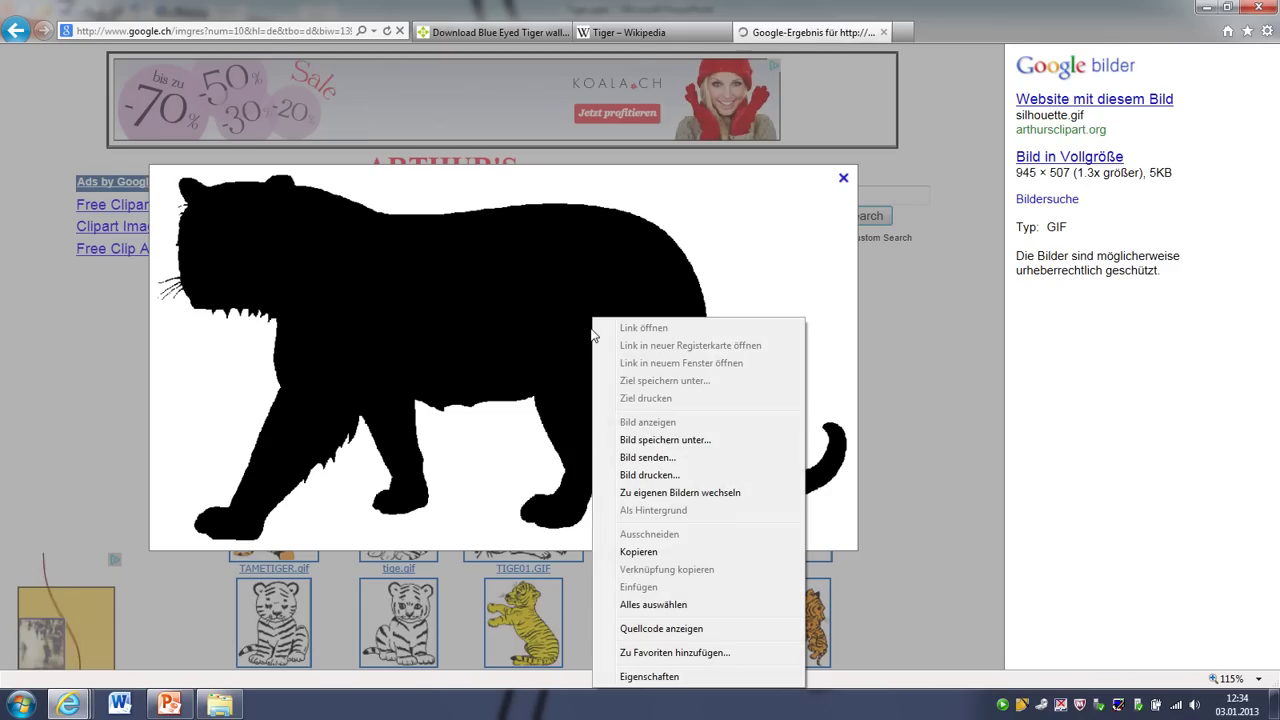
click(675, 440)
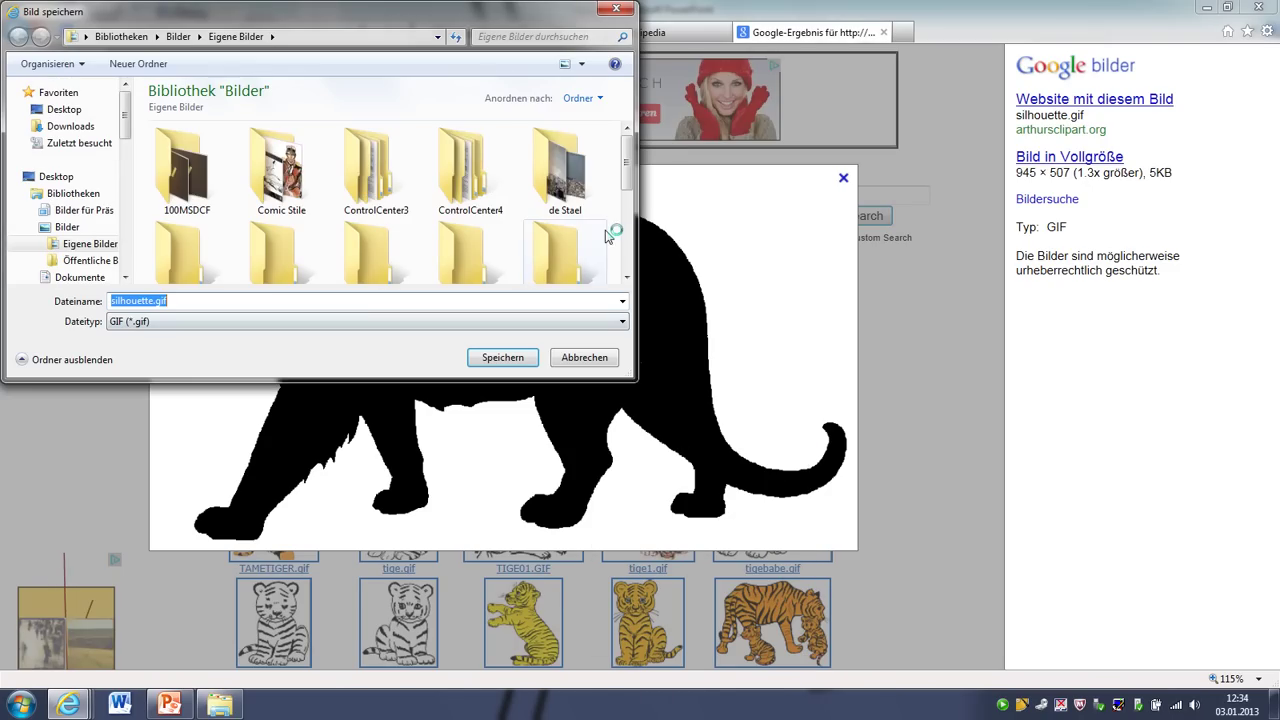
scroll(628, 250, down, 5)
scroll(628, 255, down, 2)
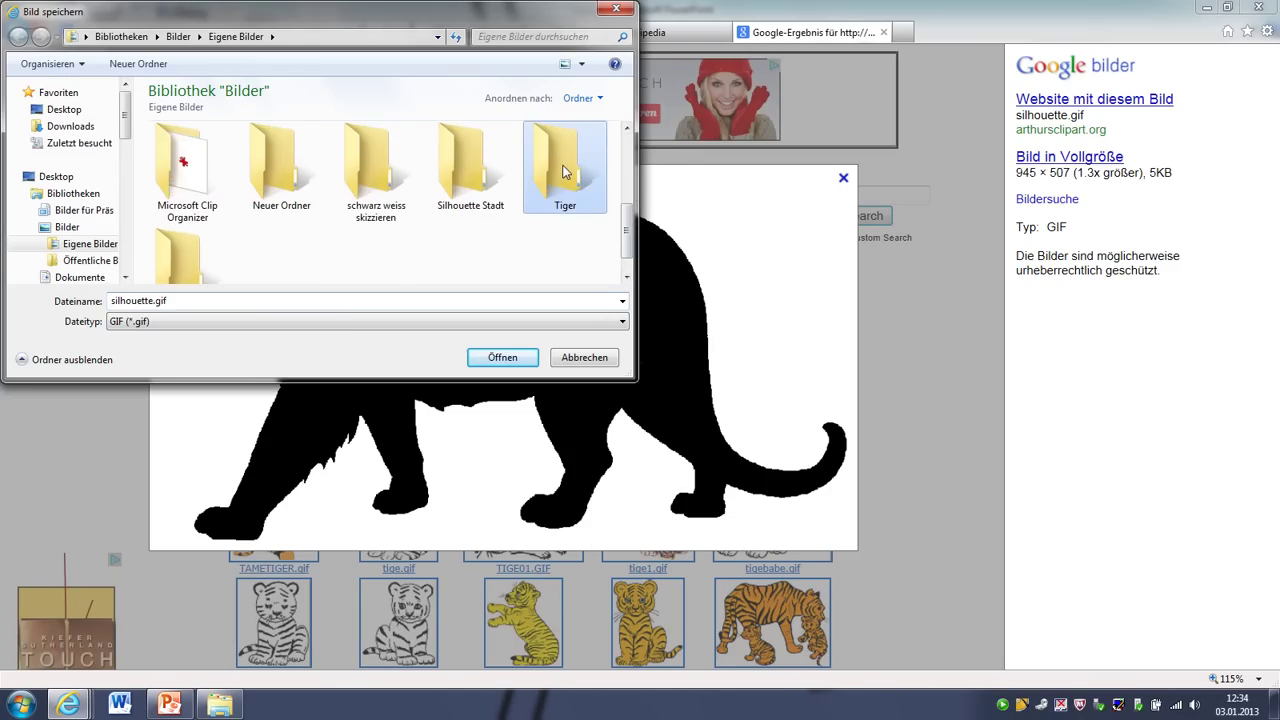
double_click(565, 165)
click(500, 360)
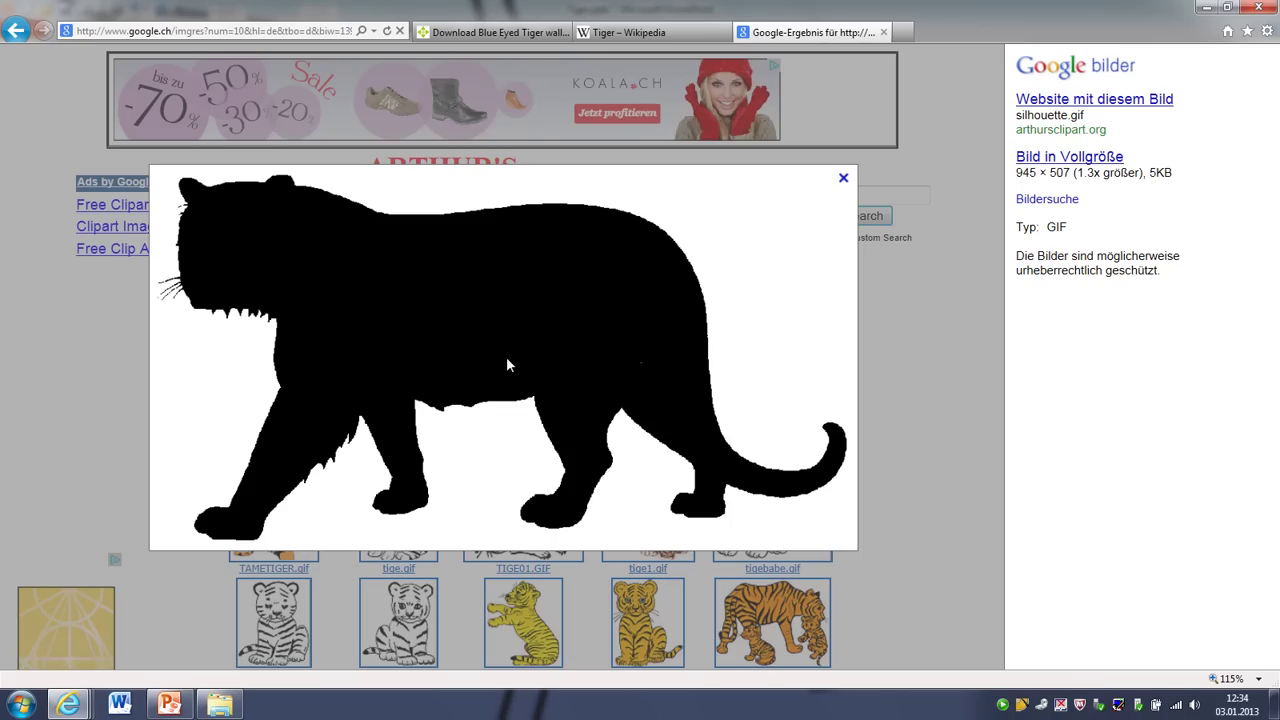
Change the image search from 'Tiger silhouette' to plain 'Tiger'
click(10, 35)
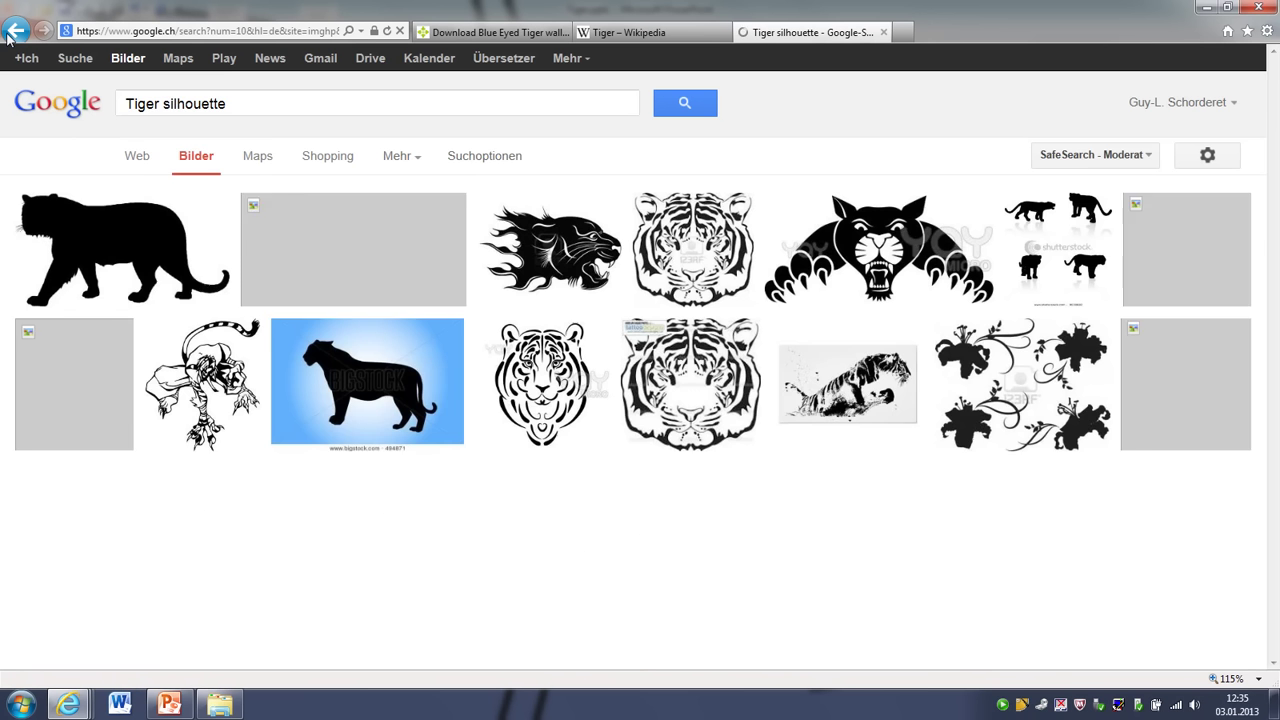
drag(226, 104, 62, 110)
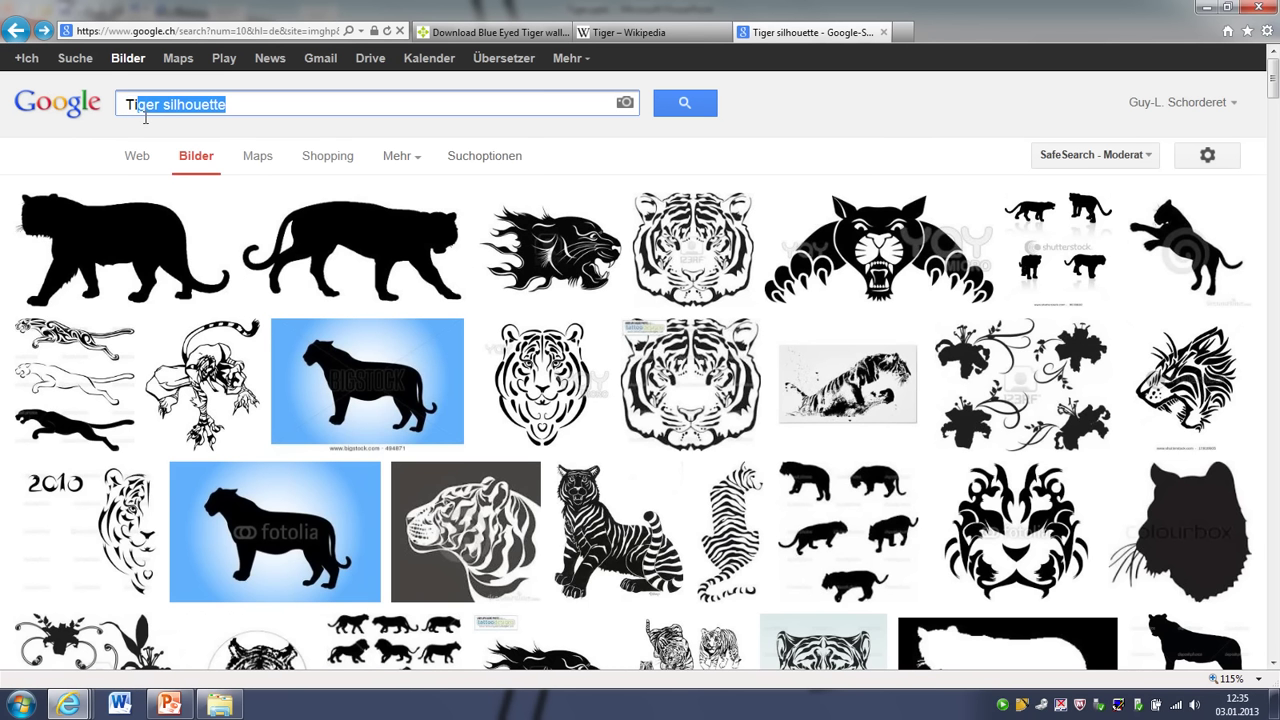
drag(145, 117, 161, 117)
key(BackSpace)
key(Return)
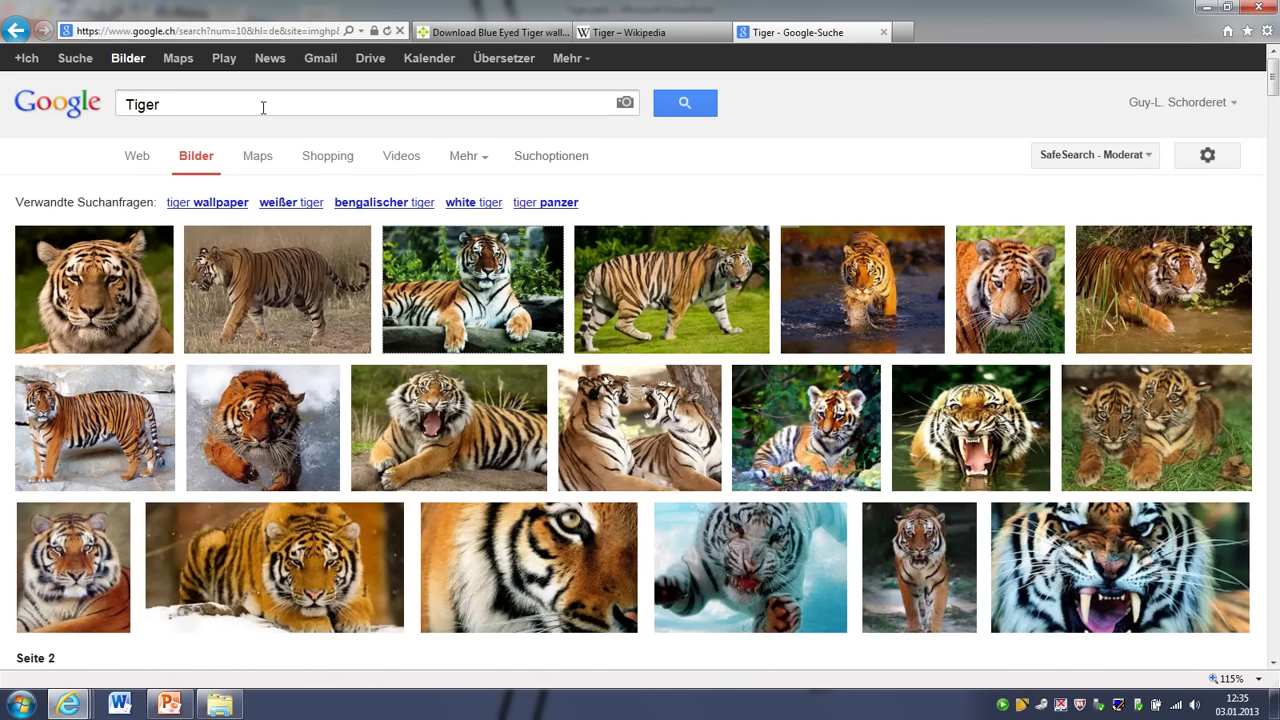
Find and open the big-tiger-on-a-white-background photo in the results
scroll(545, 389, down, 3)
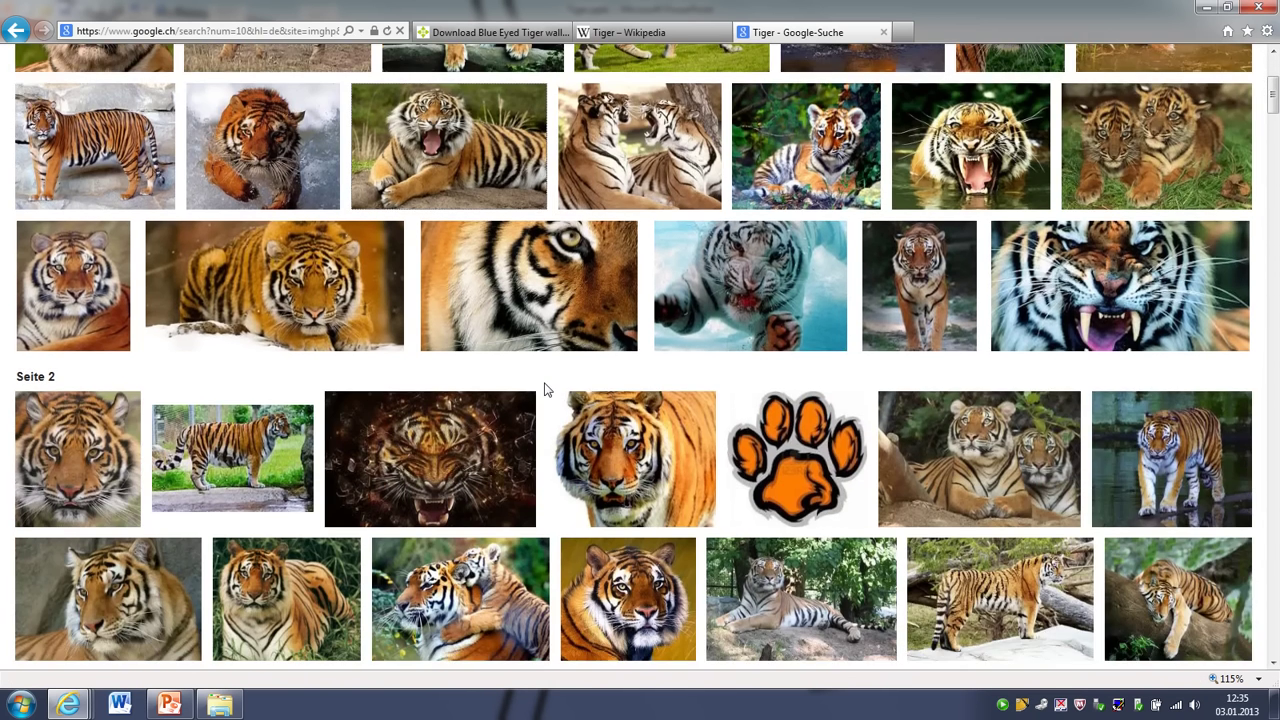
scroll(545, 389, down, 1)
scroll(545, 389, down, 1)
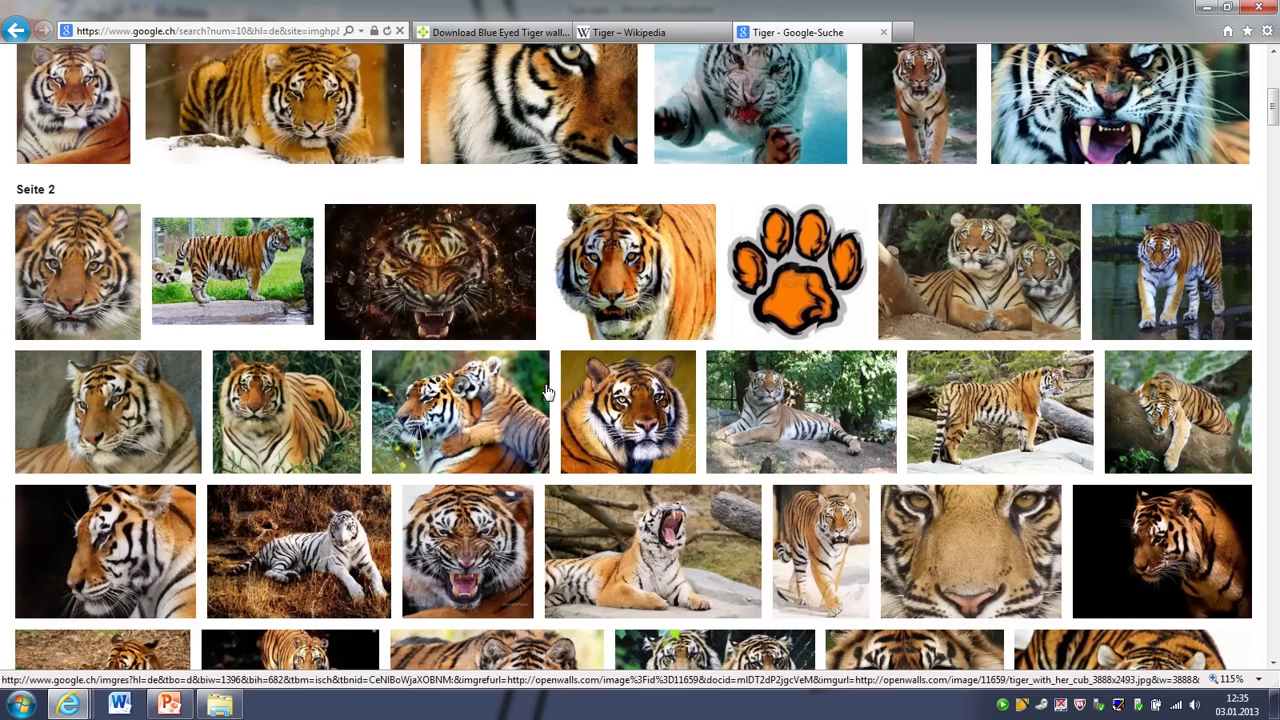
scroll(548, 392, down, 1)
scroll(548, 392, down, 1)
scroll(548, 392, down, 1)
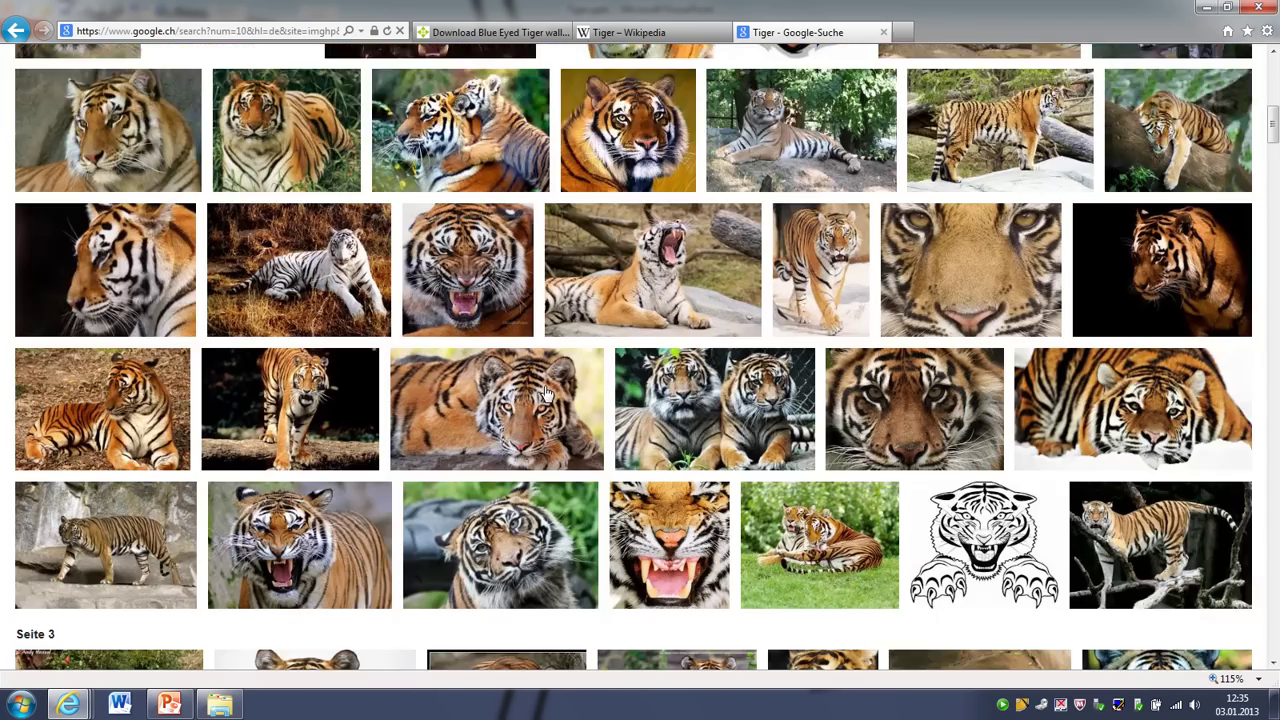
scroll(544, 392, down, 1)
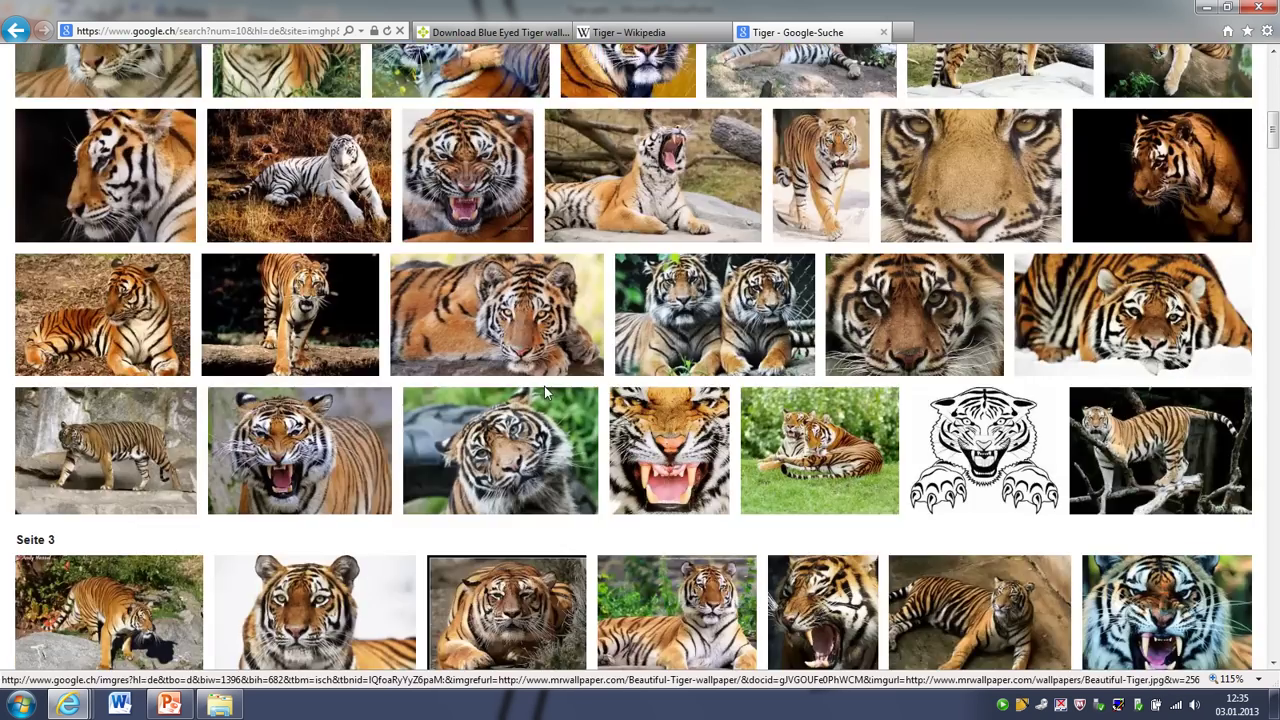
scroll(544, 386, down, 1)
scroll(544, 386, down, 1)
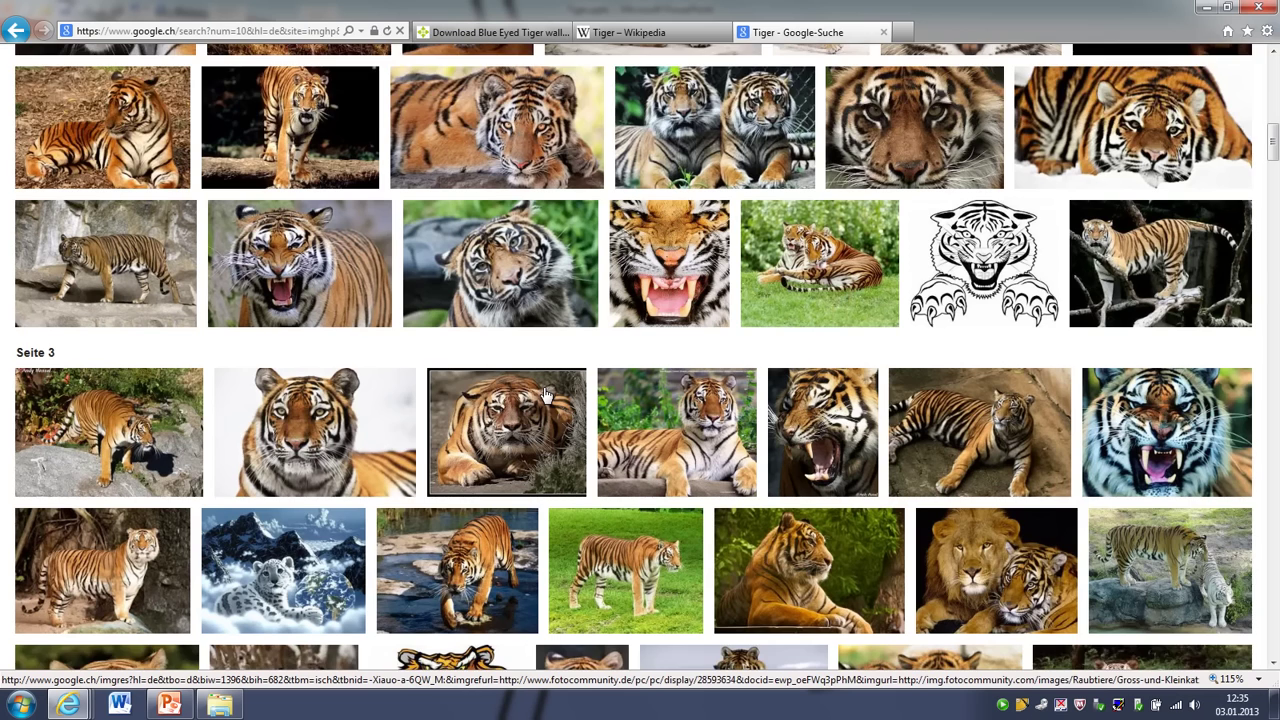
scroll(548, 392, down, 1)
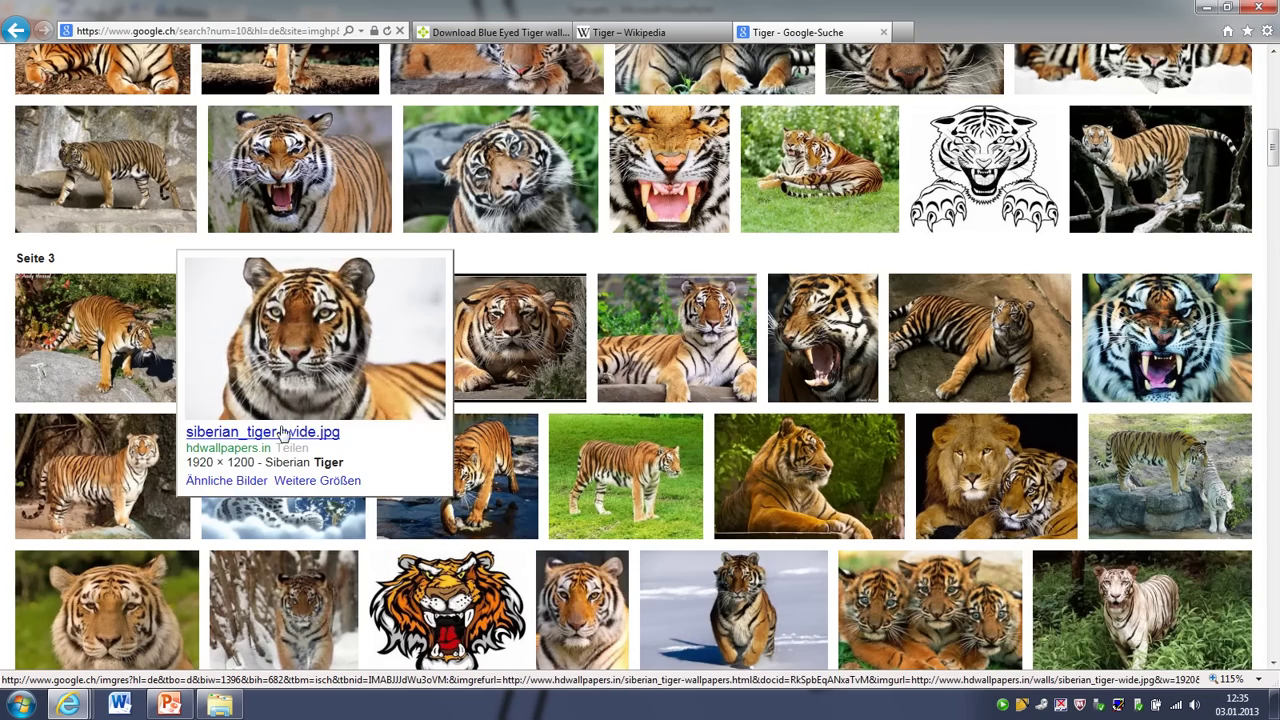
scroll(556, 558, down, 2)
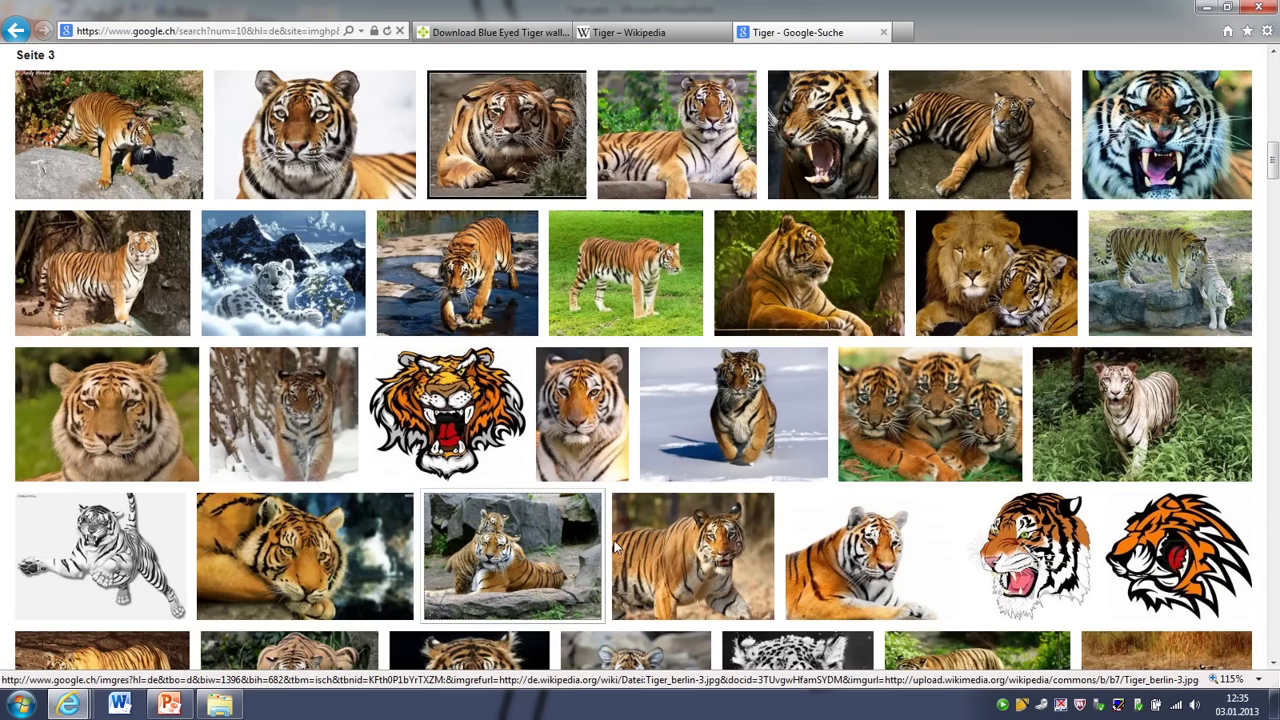
scroll(560, 555, down, 1)
mouse_move(861, 555)
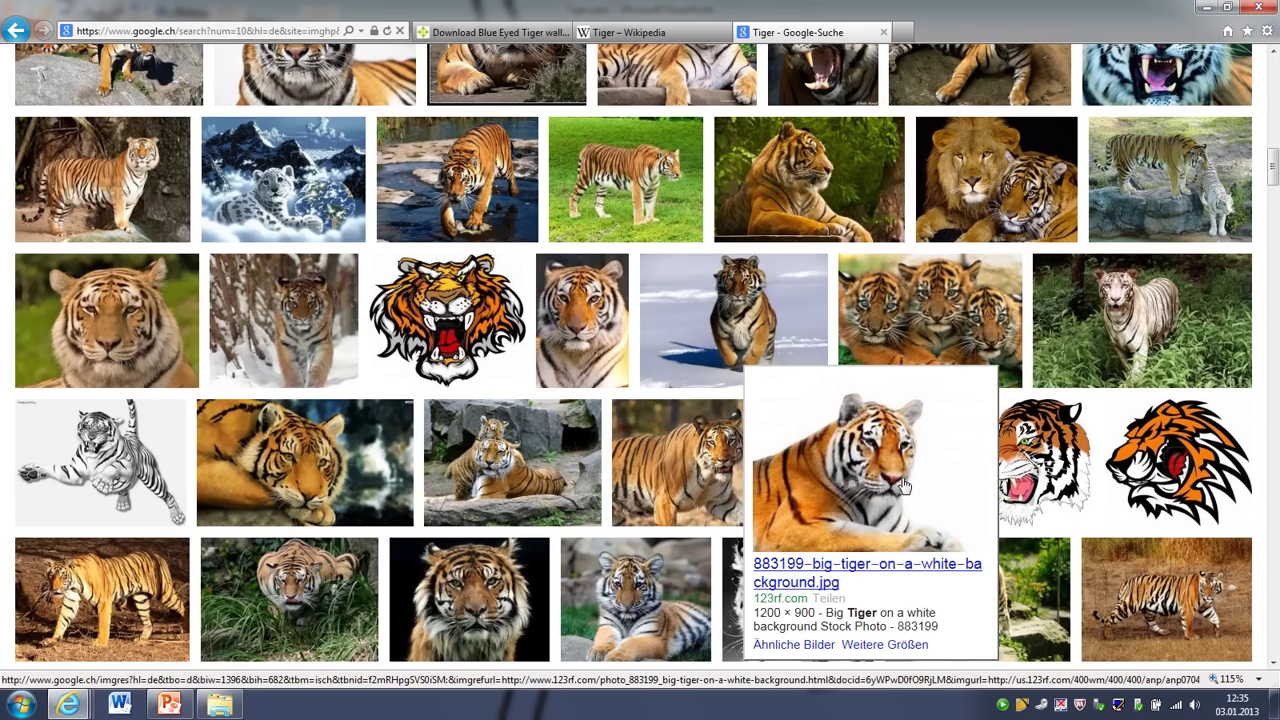
click(903, 486)
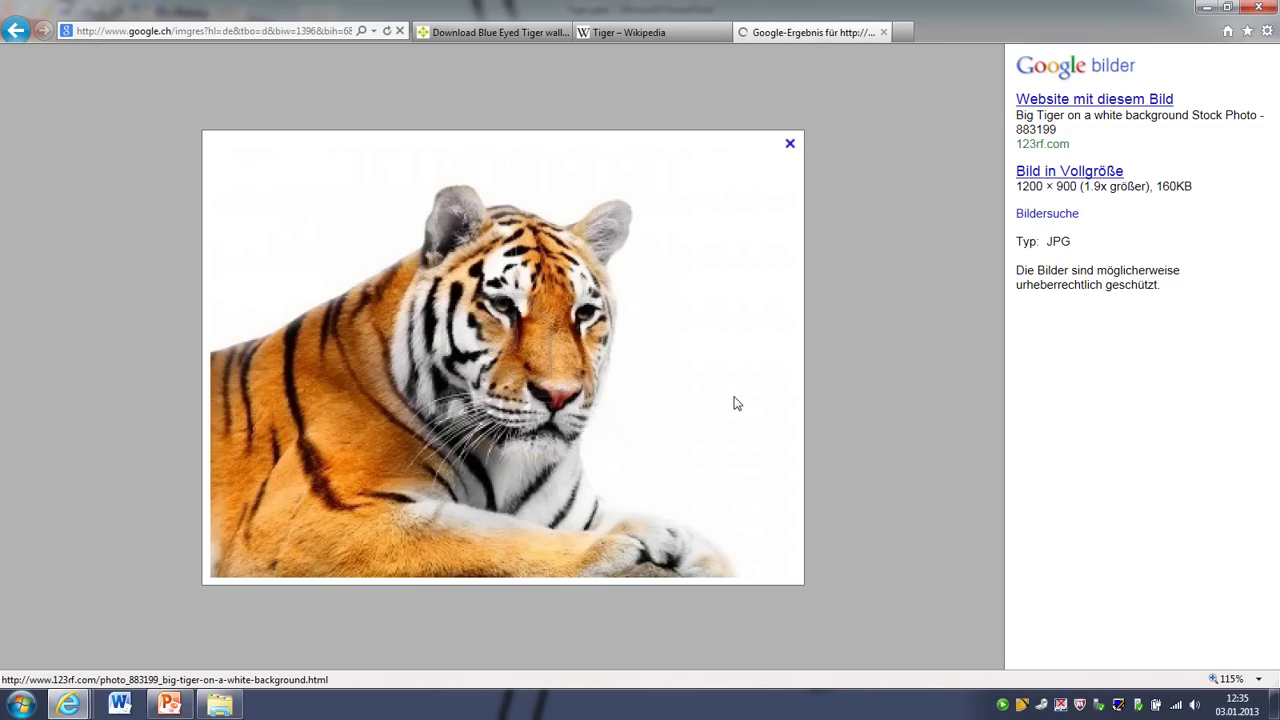
Save 883199-big-tiger-on-a-white-background.jpg to the Tiger folder and return to PowerPoint
right_click(540, 329)
click(614, 440)
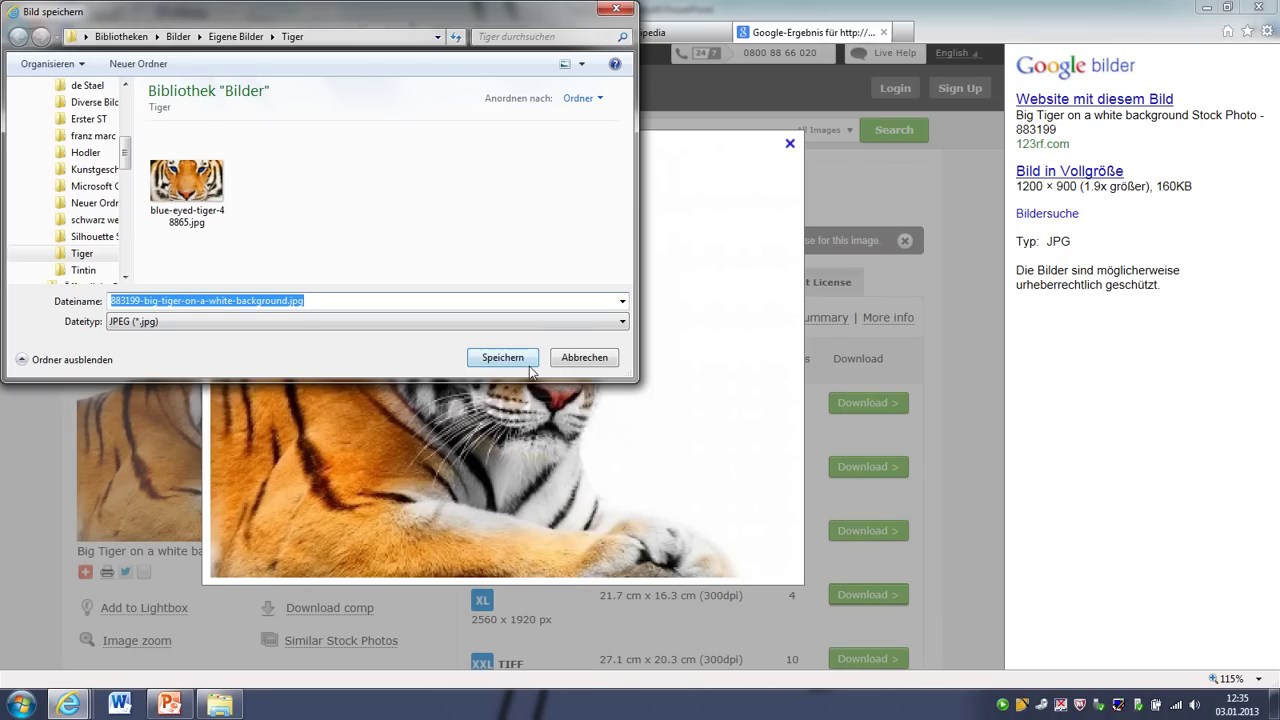
click(528, 364)
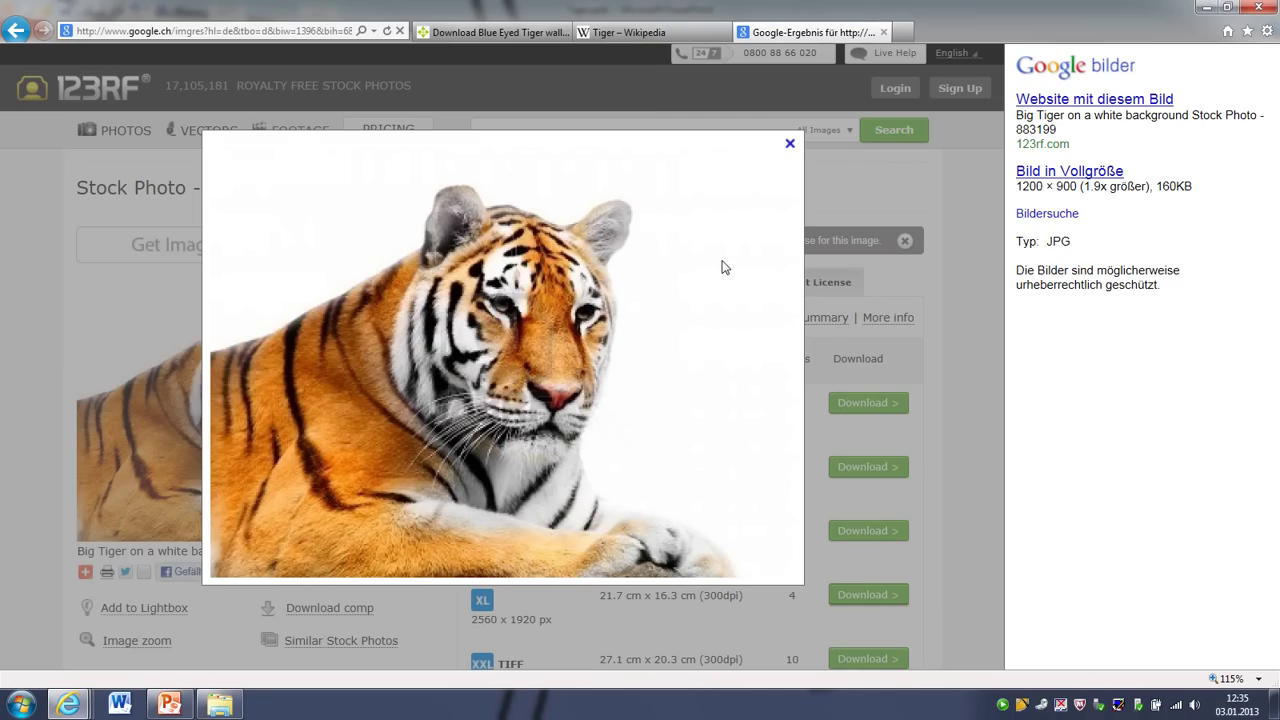
click(170, 705)
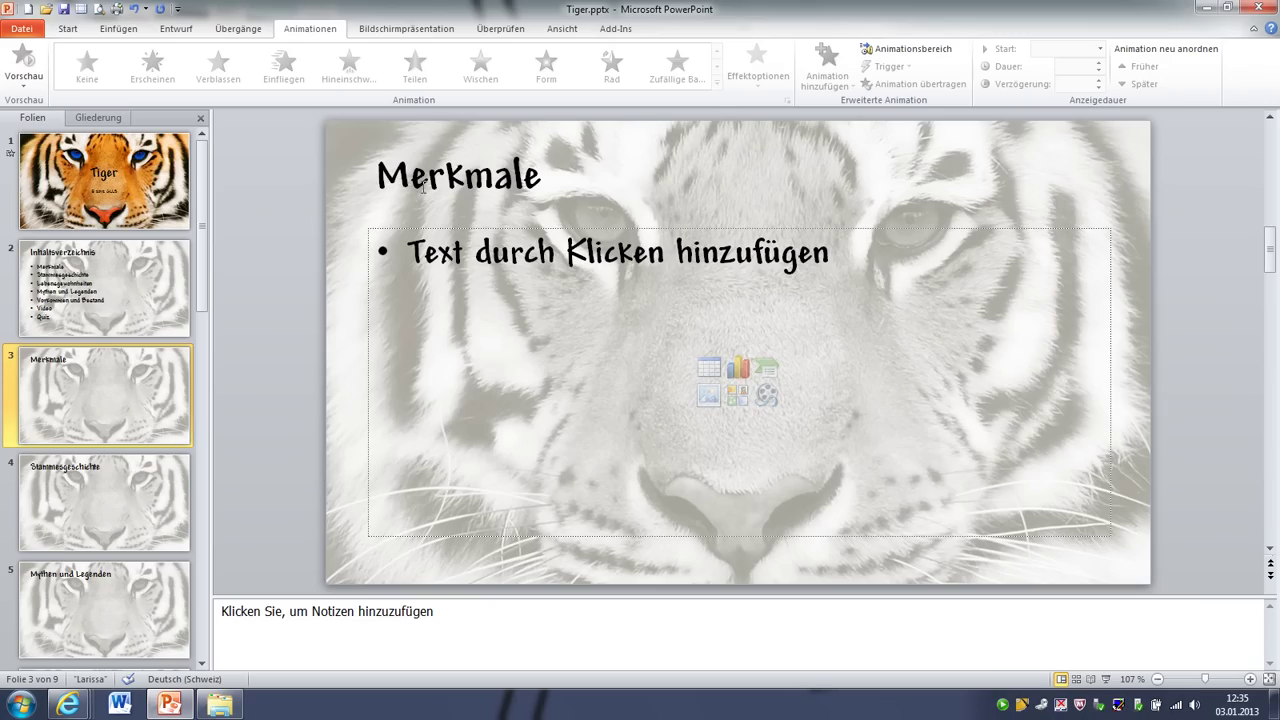
Insert silhouette.gif from the Tiger folder onto the Merkmale slide
click(564, 310)
click(114, 30)
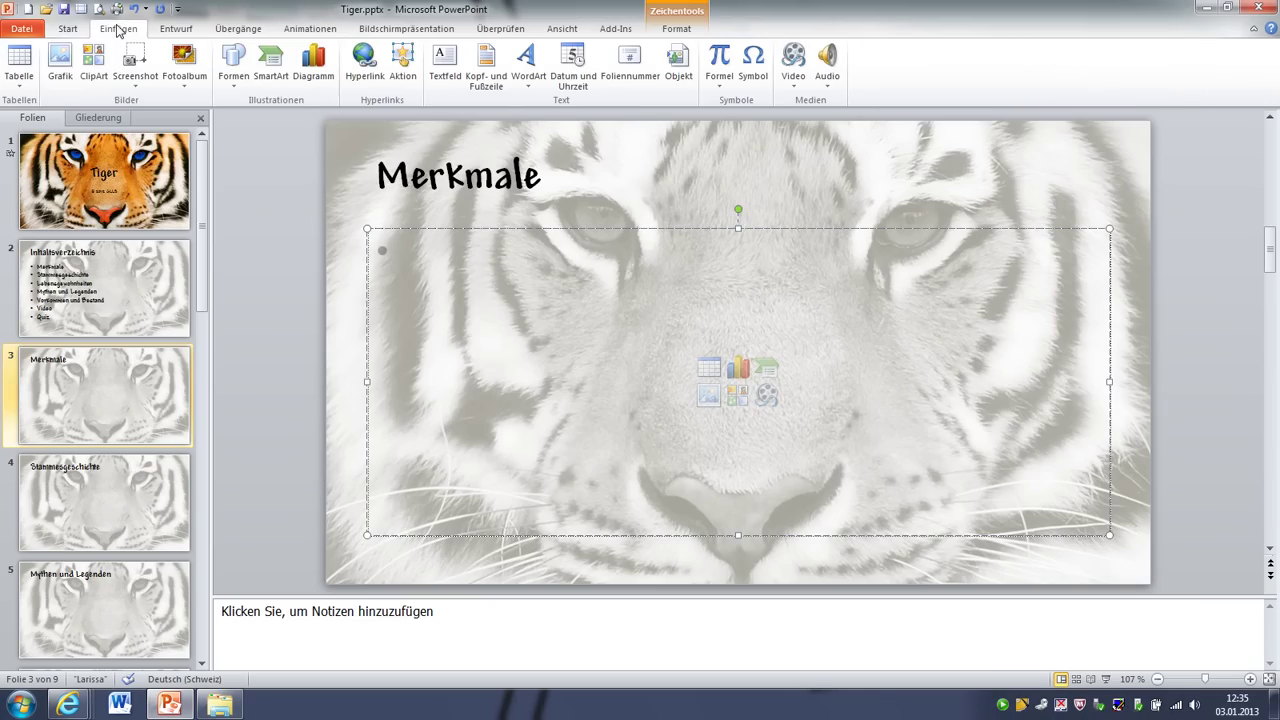
click(62, 62)
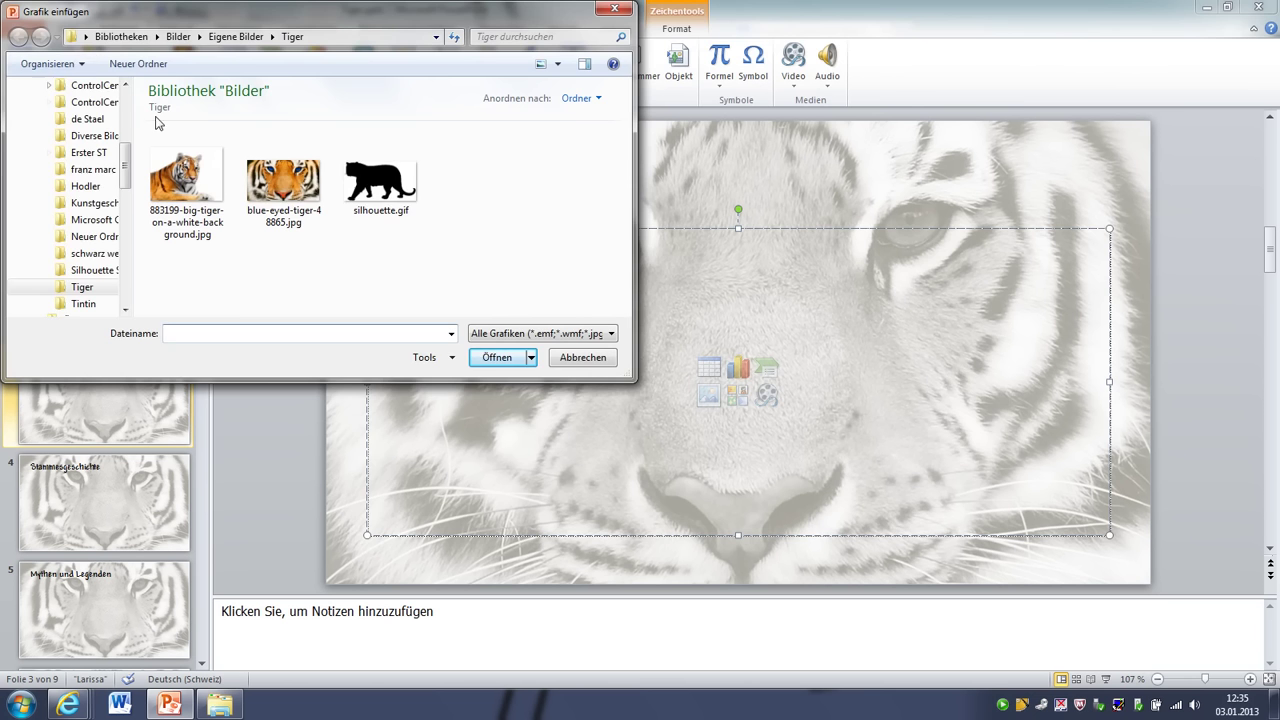
click(381, 172)
click(505, 360)
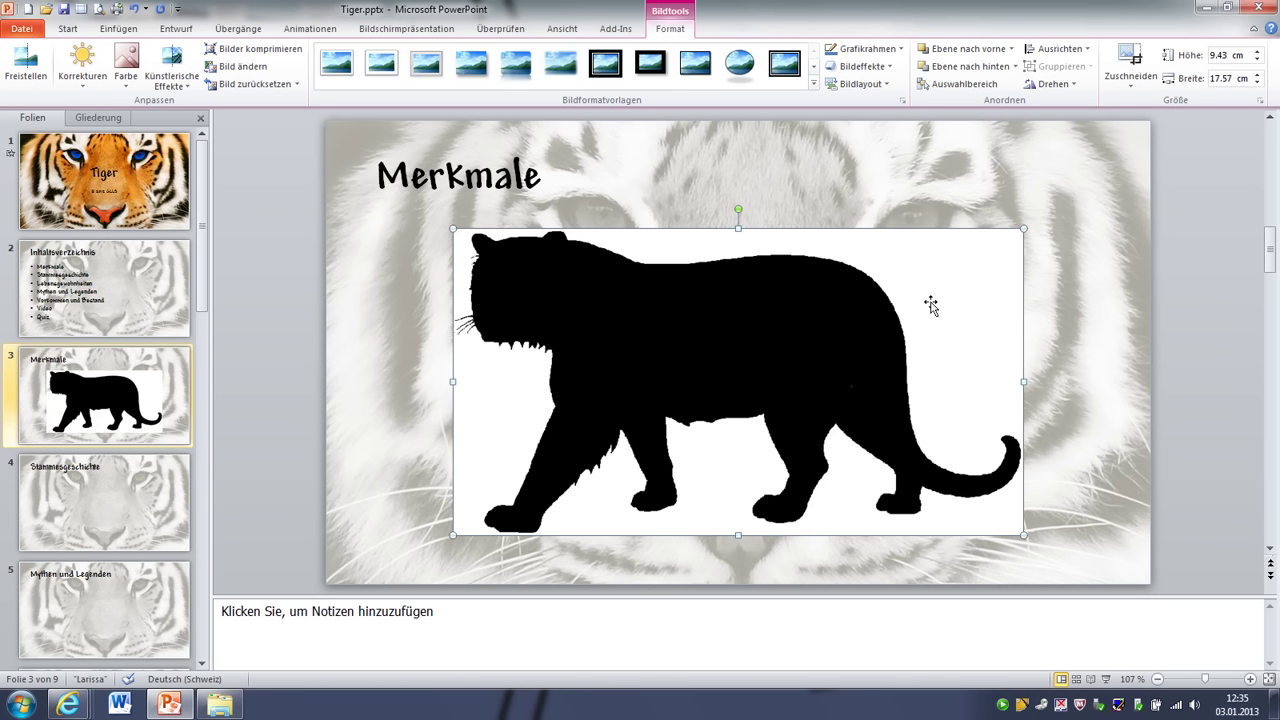
Shrink the silhouette to 6.76 × 12.6 cm and move it to the slide's upper left
drag(931, 305, 856, 299)
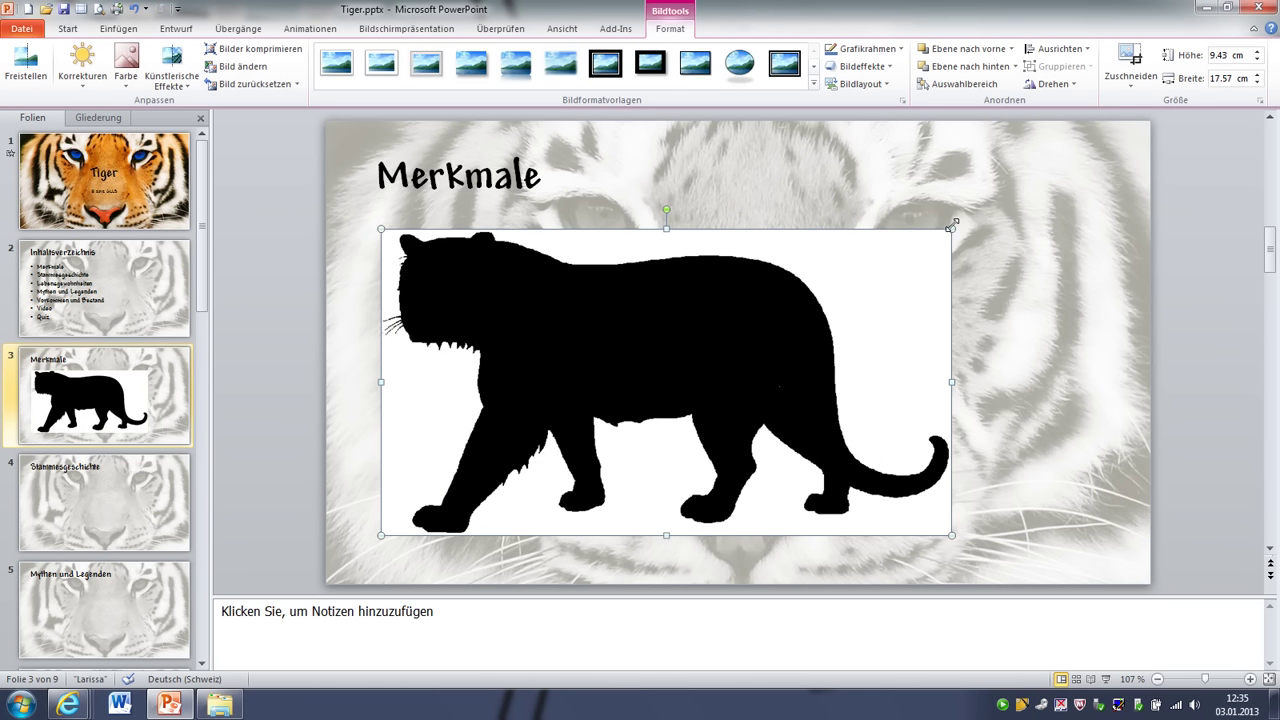
drag(952, 229, 790, 315)
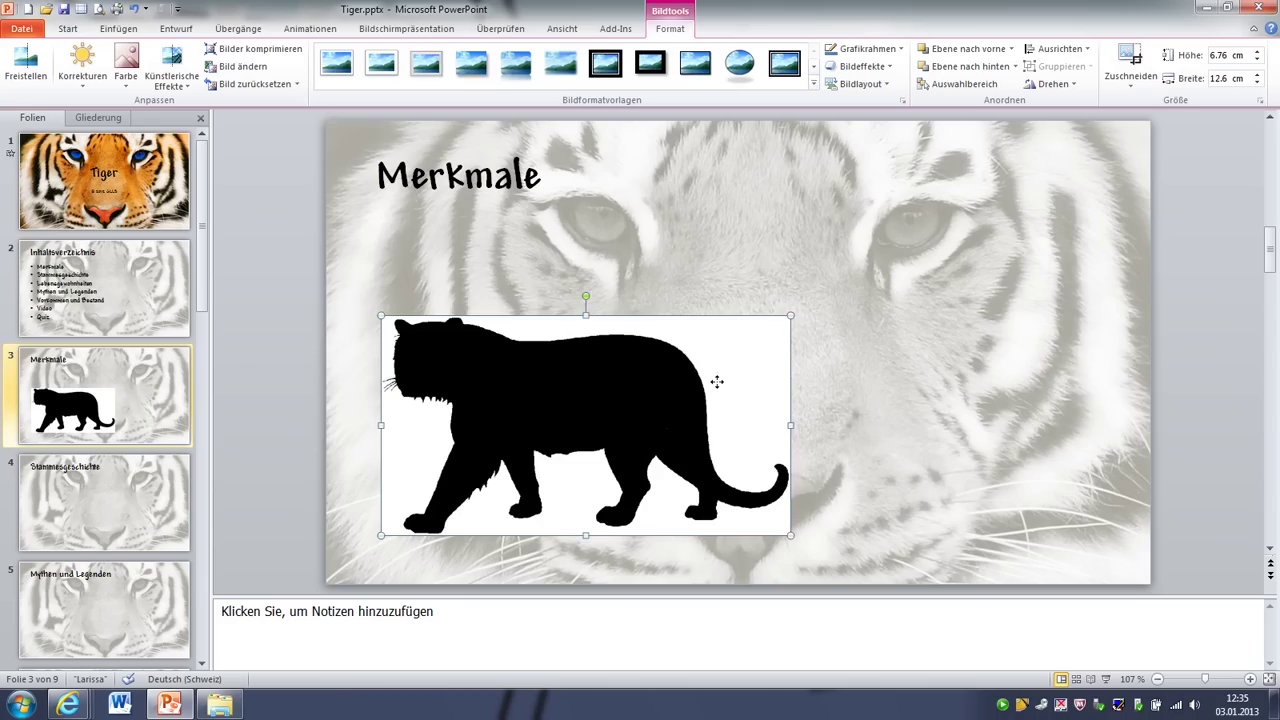
drag(717, 381, 695, 338)
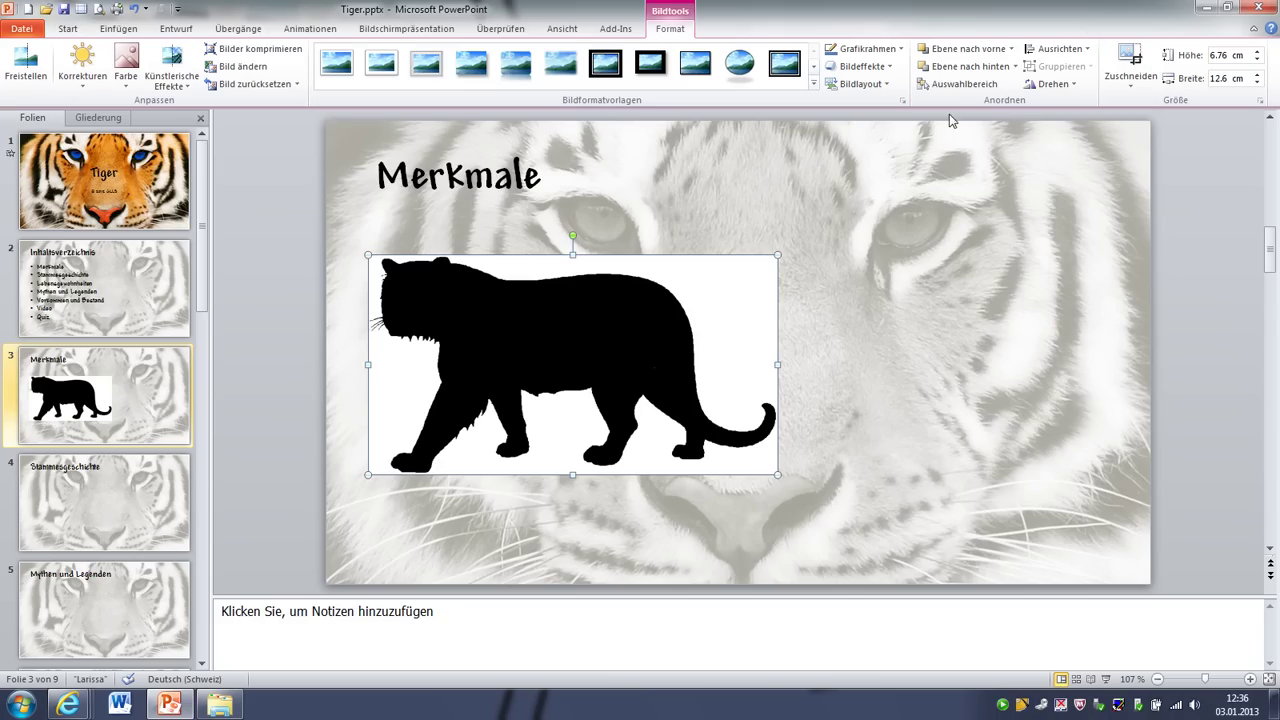
click(896, 272)
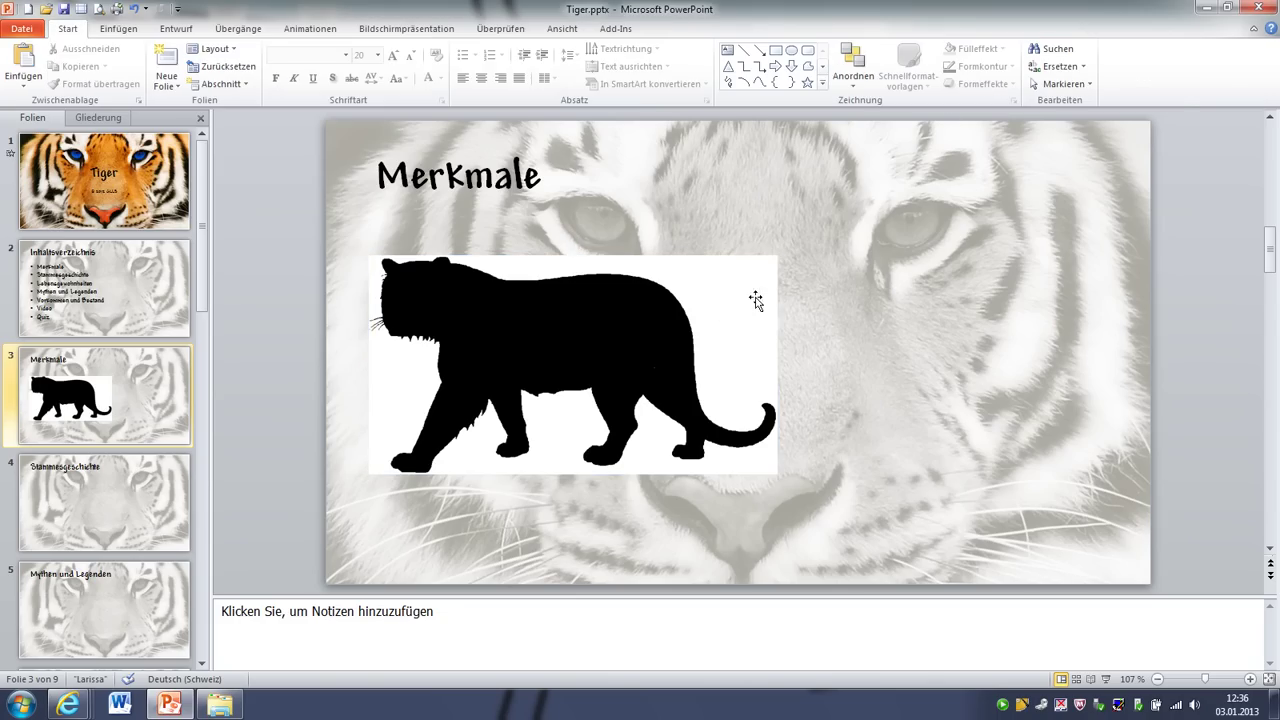
Set the silhouette's white background as its transparent colour with Transparente Farbe bestimmen
double_click(736, 300)
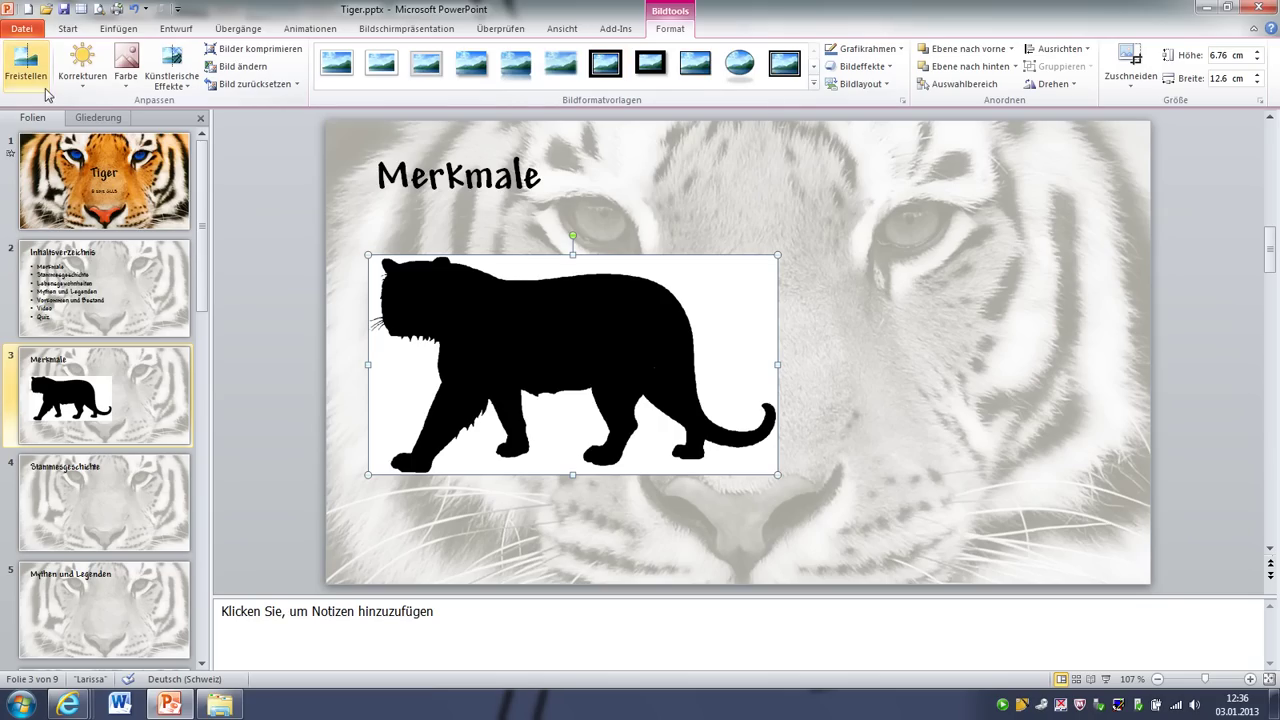
click(127, 93)
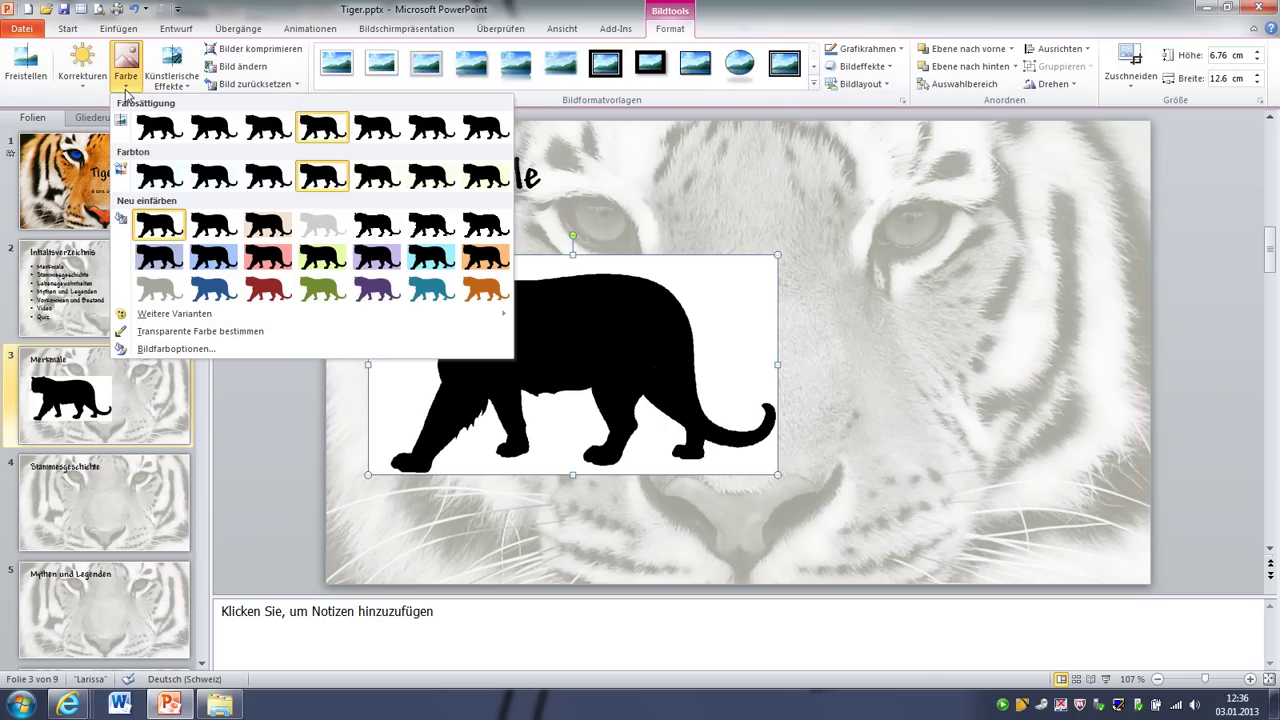
click(189, 333)
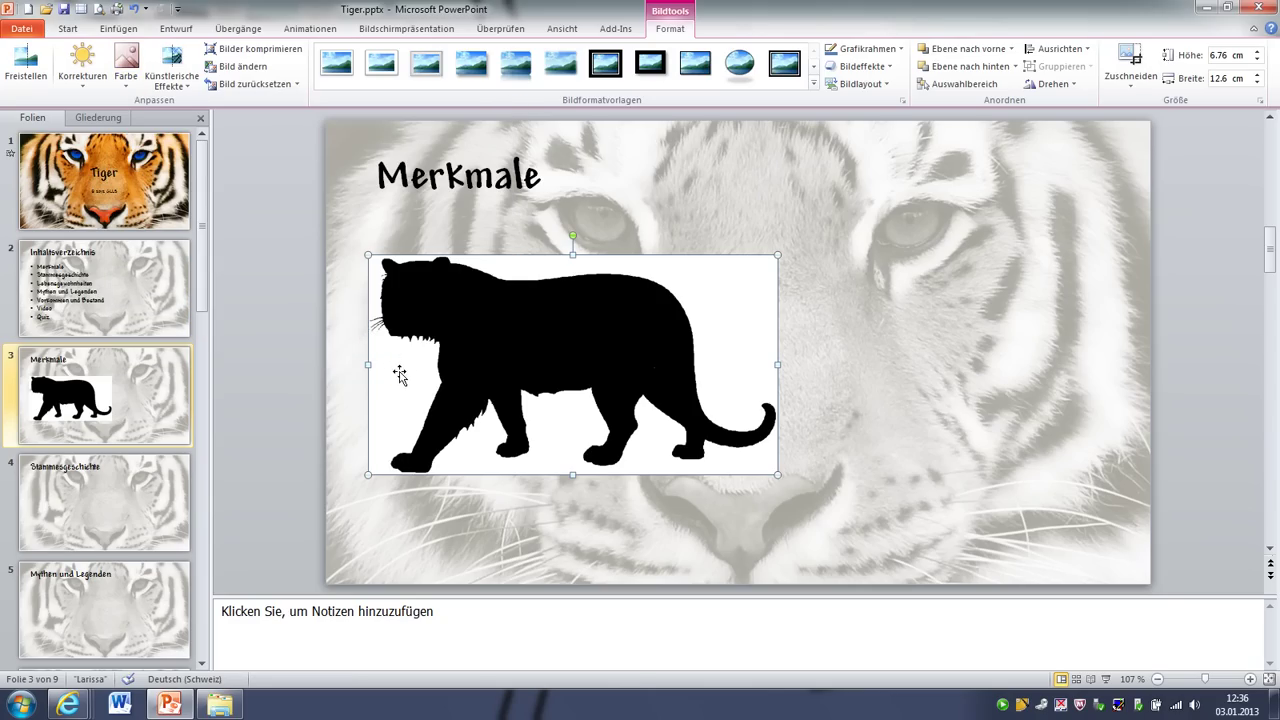
click(399, 372)
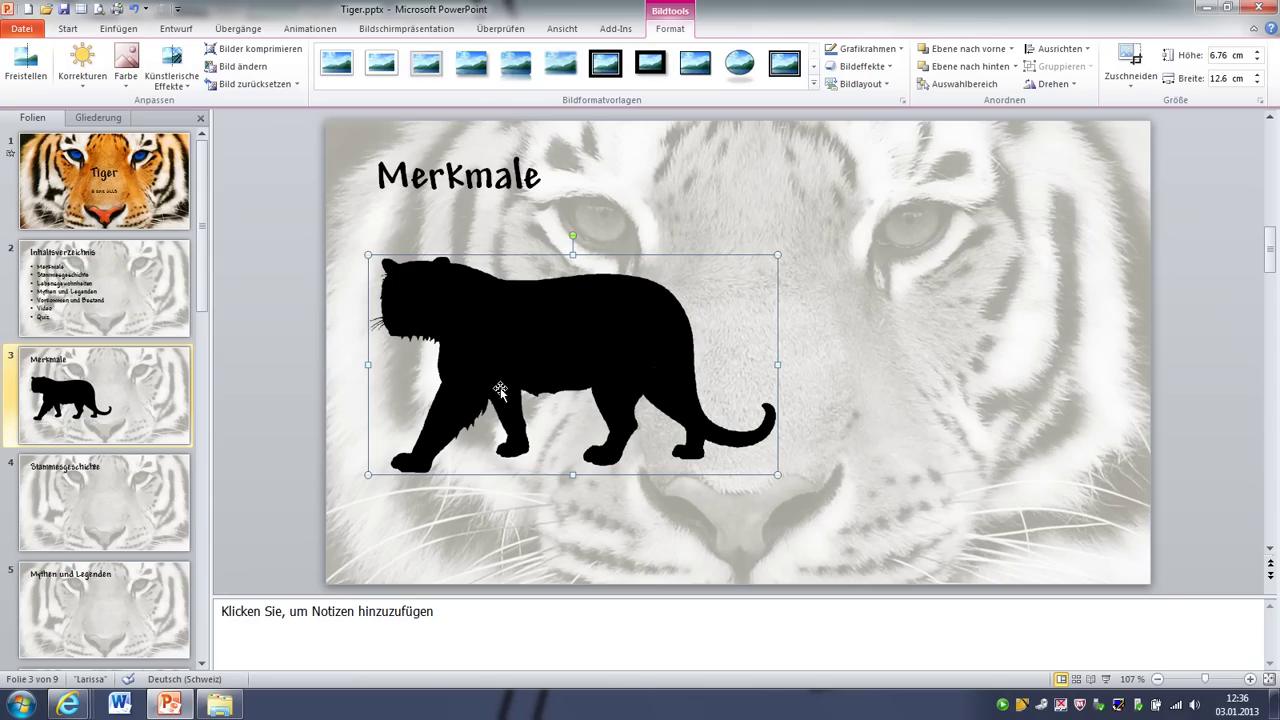
click(585, 541)
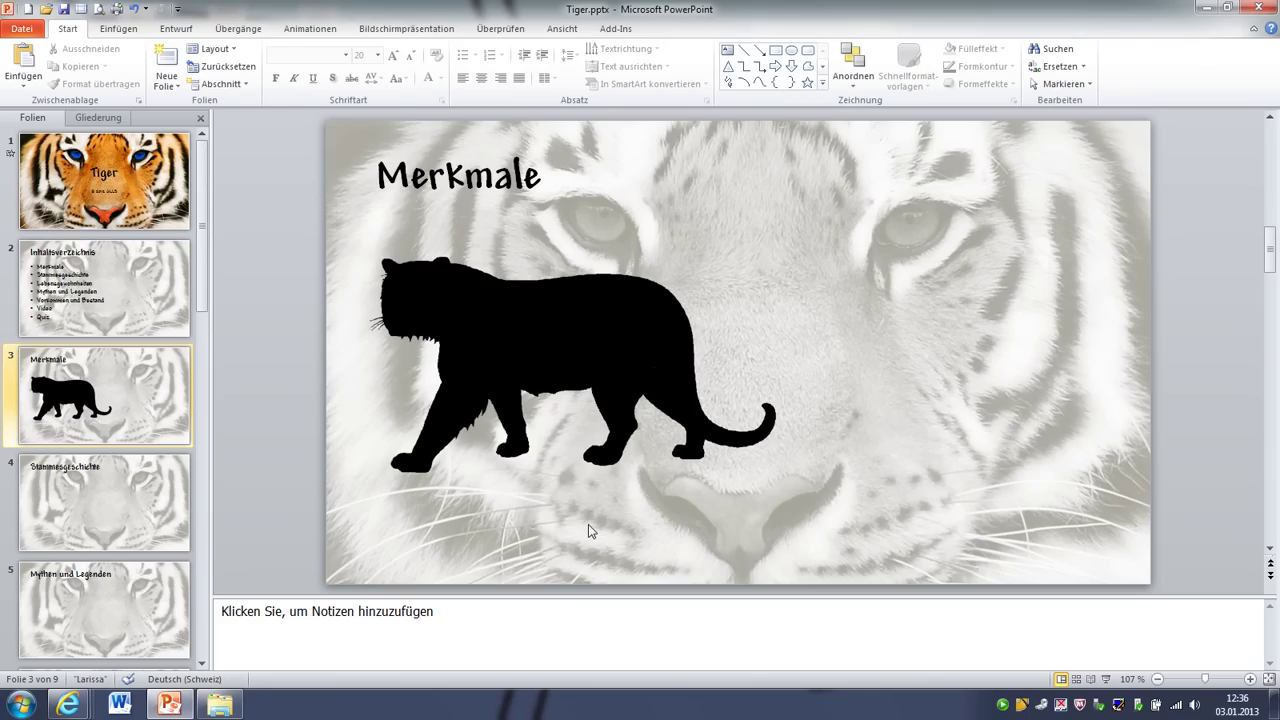
Insert 883199-big-tiger-on-a-white-background.jpg from the Tiger folder and nudge it up-right
click(126, 29)
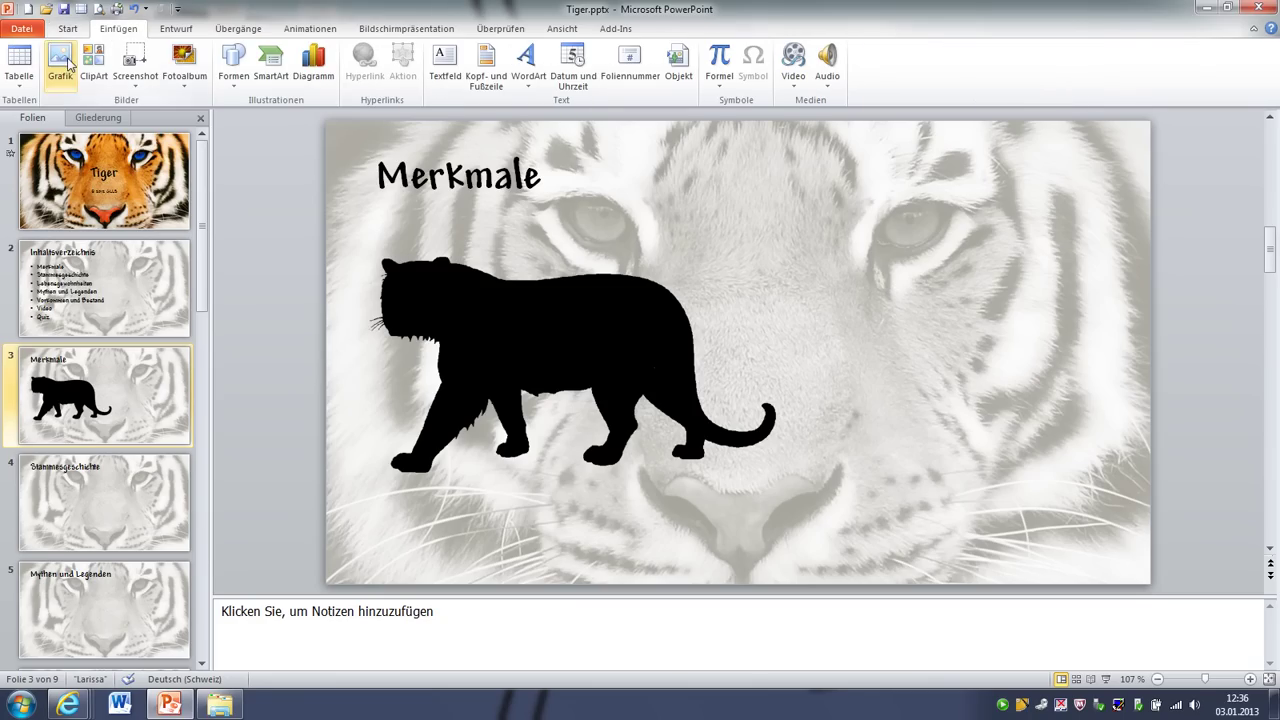
click(62, 62)
click(185, 180)
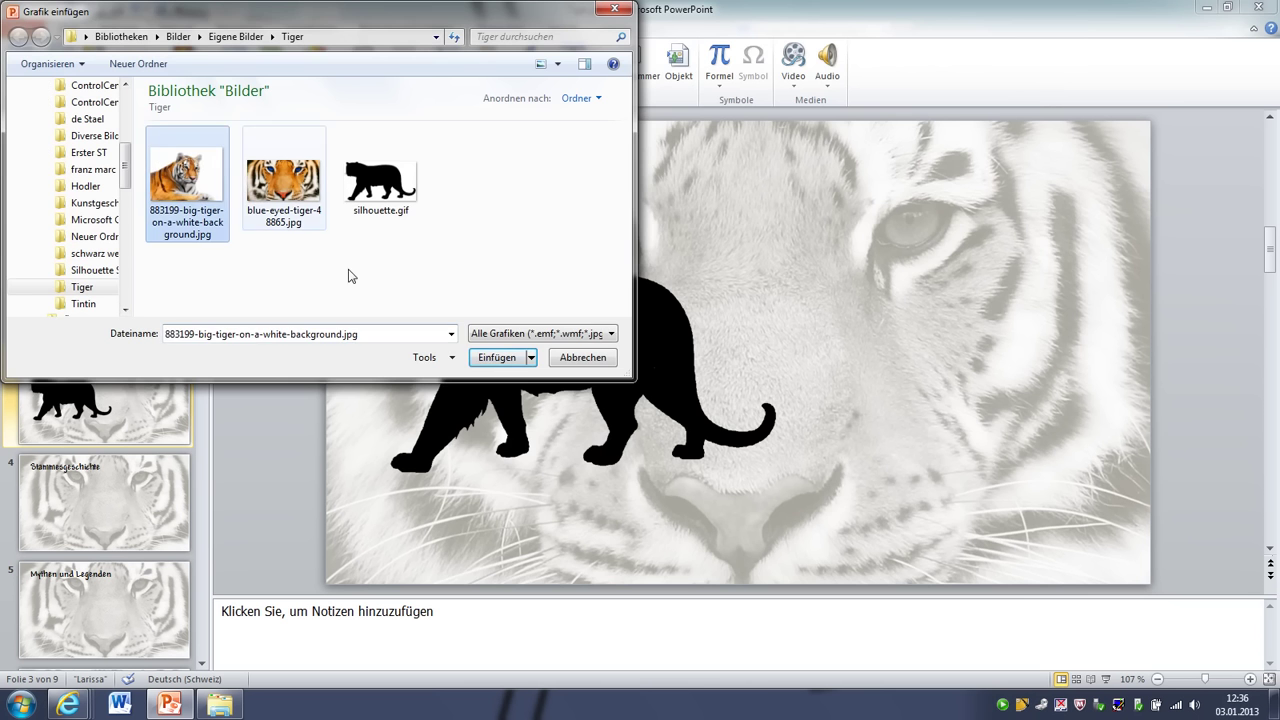
click(496, 357)
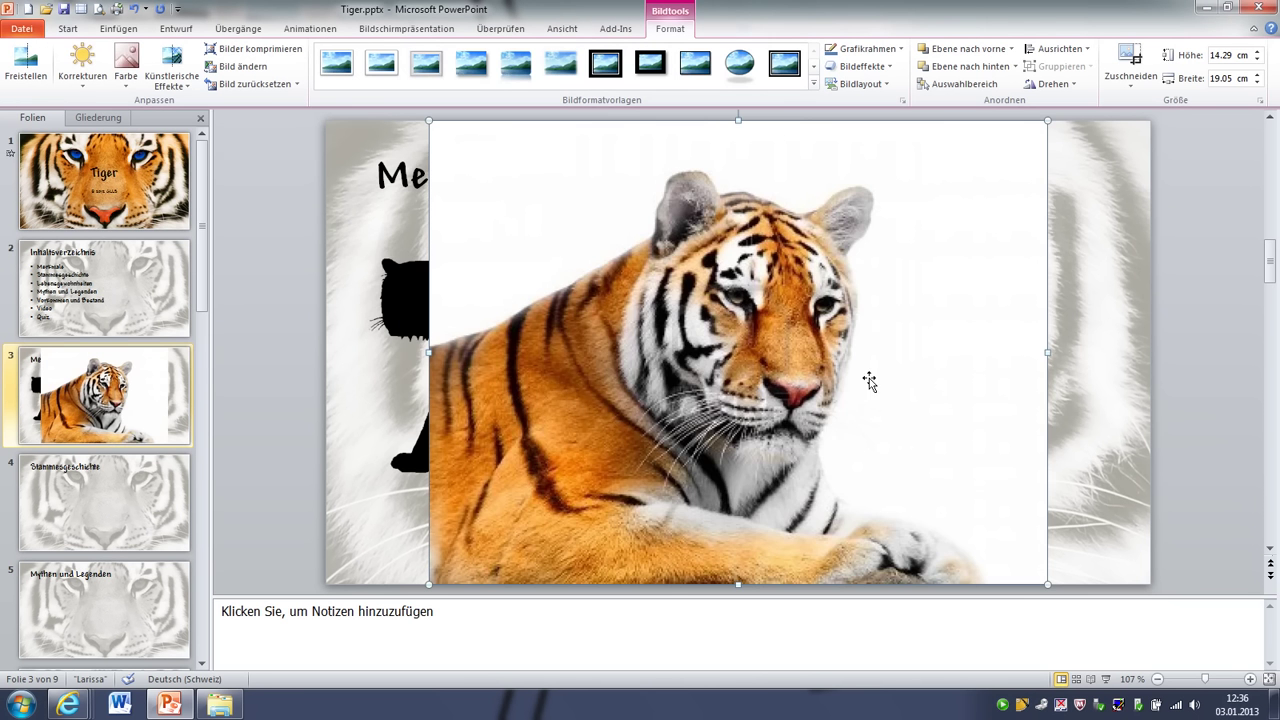
drag(800, 380, 850, 370)
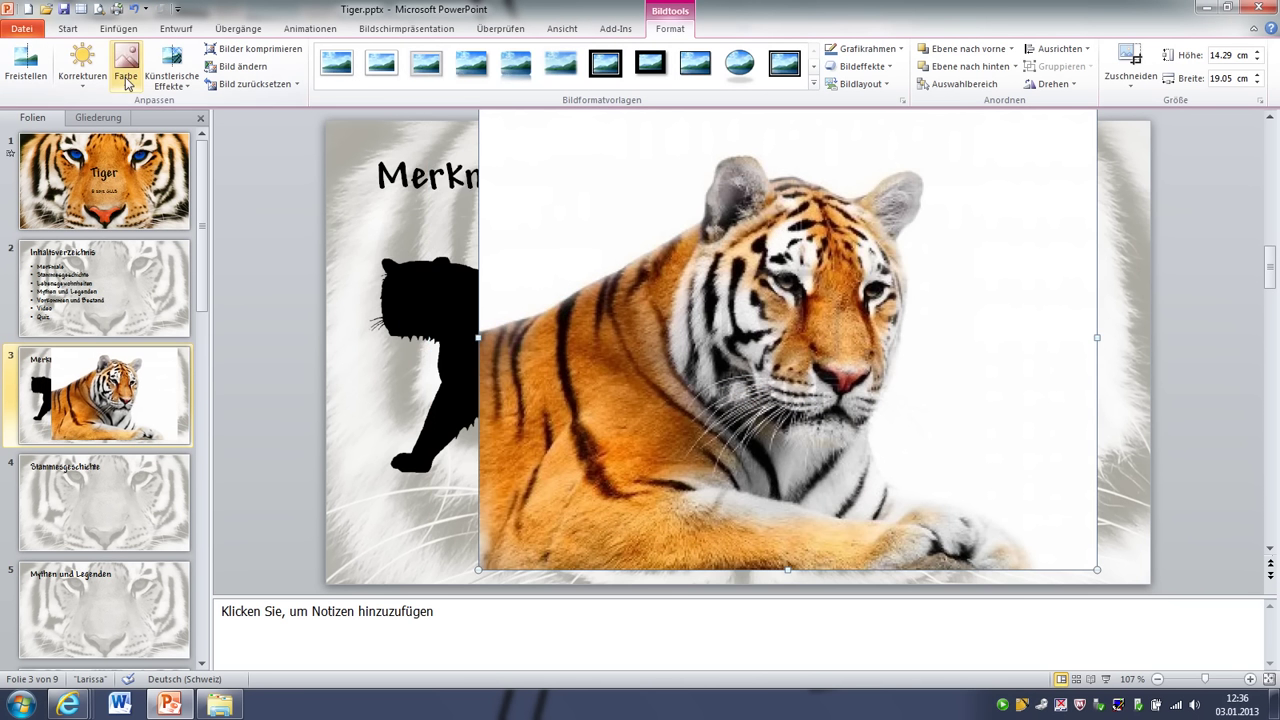
click(125, 68)
Make the photo's white background transparent and shrink it to 10.05 × 13.4 cm
click(270, 382)
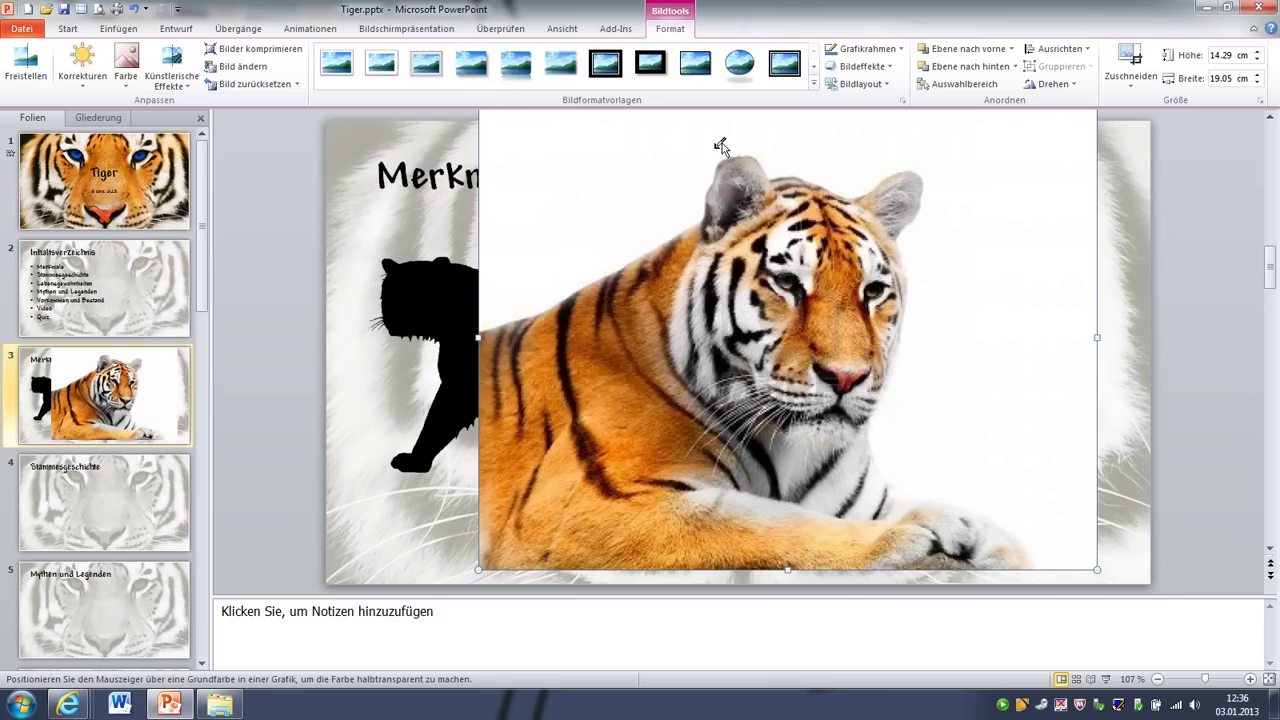
click(640, 150)
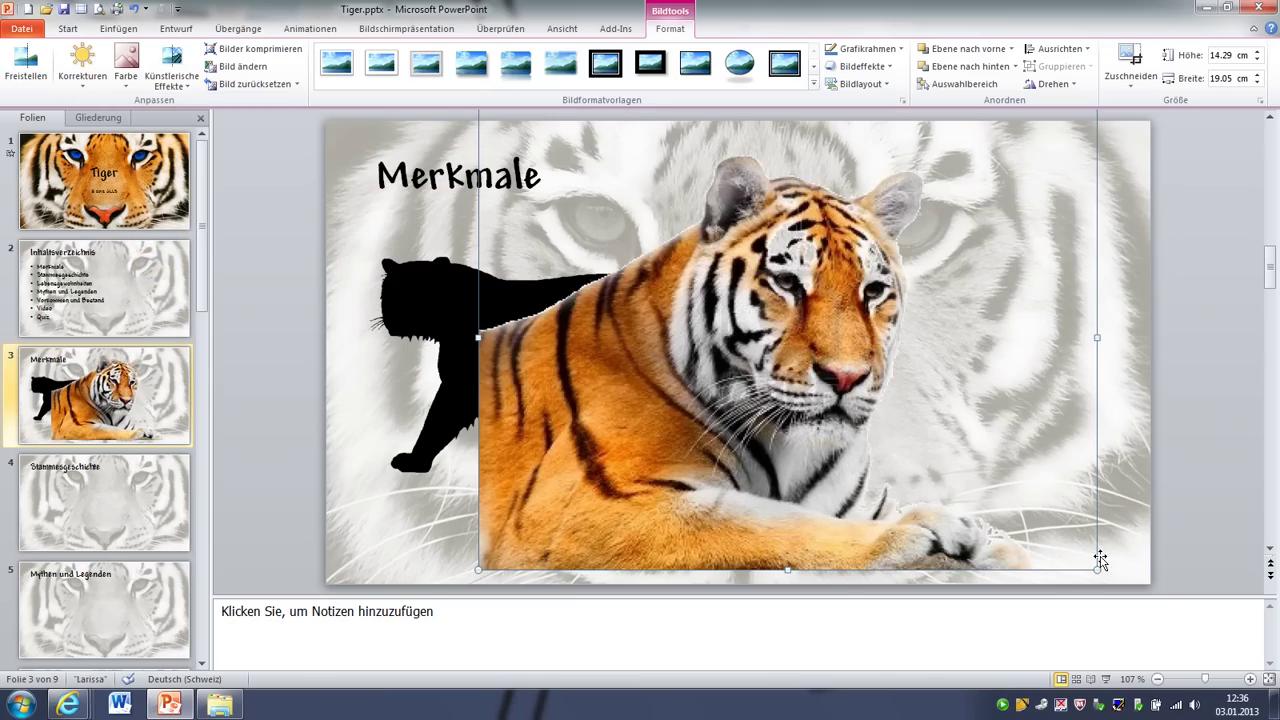
drag(1094, 569, 913, 432)
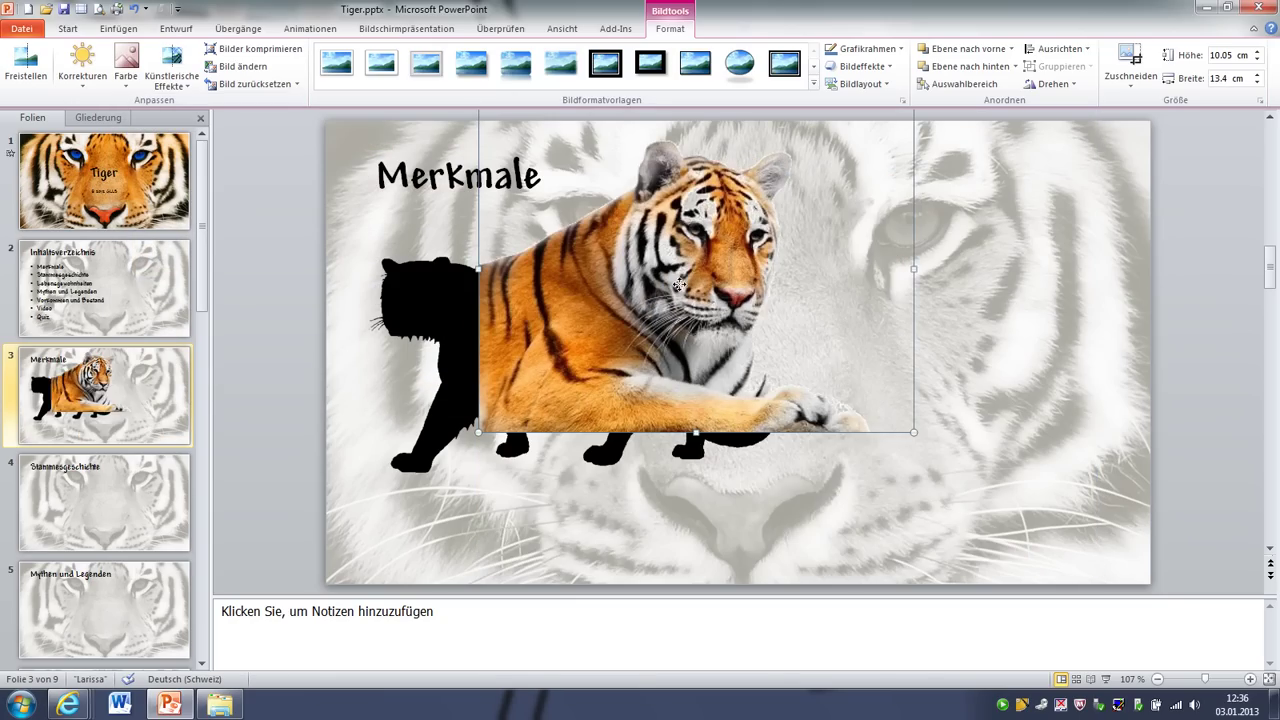
drag(676, 251, 852, 336)
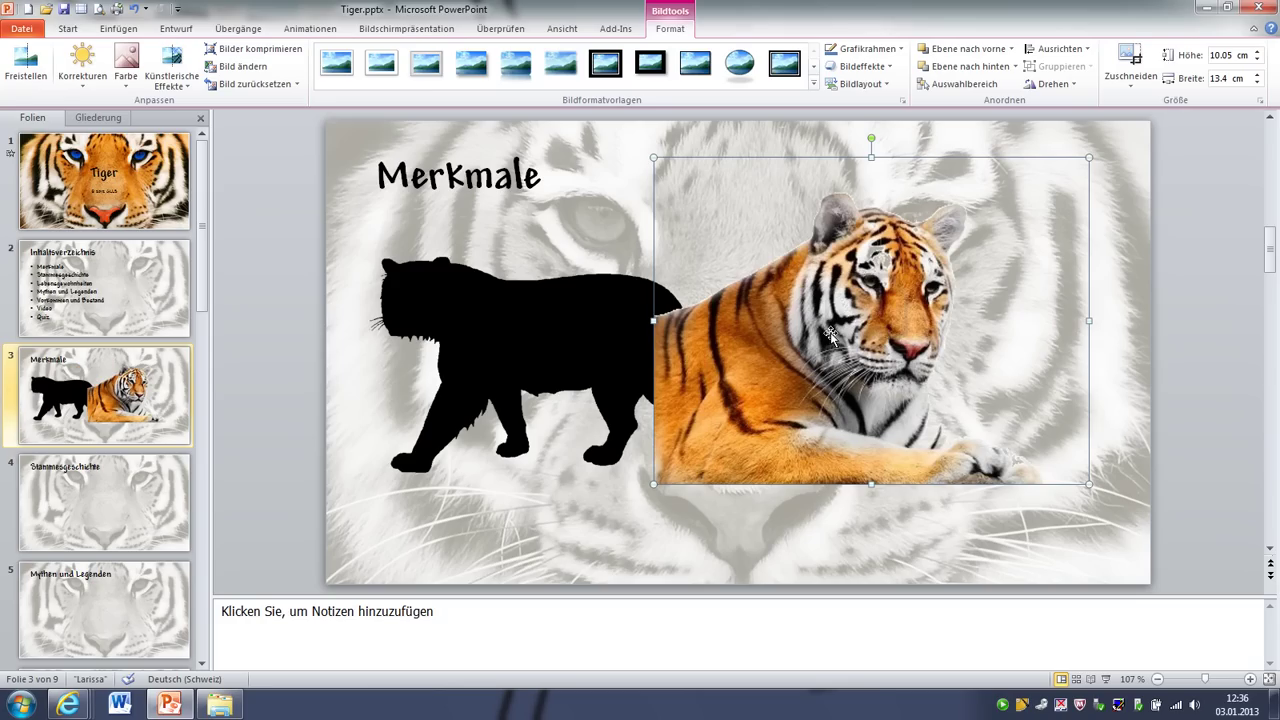
Flip the tiger photo horizontally and place it in the slide's bottom-right corner
click(1056, 84)
click(1080, 143)
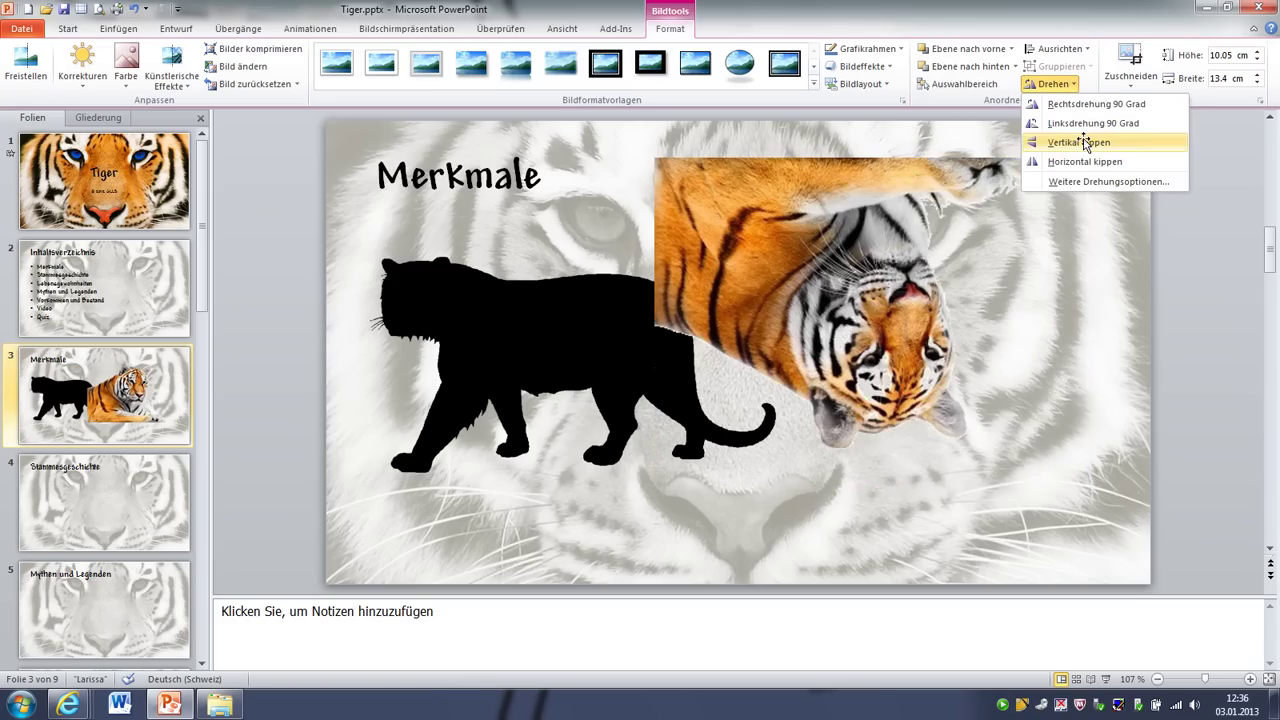
click(1068, 88)
click(1078, 142)
click(1062, 84)
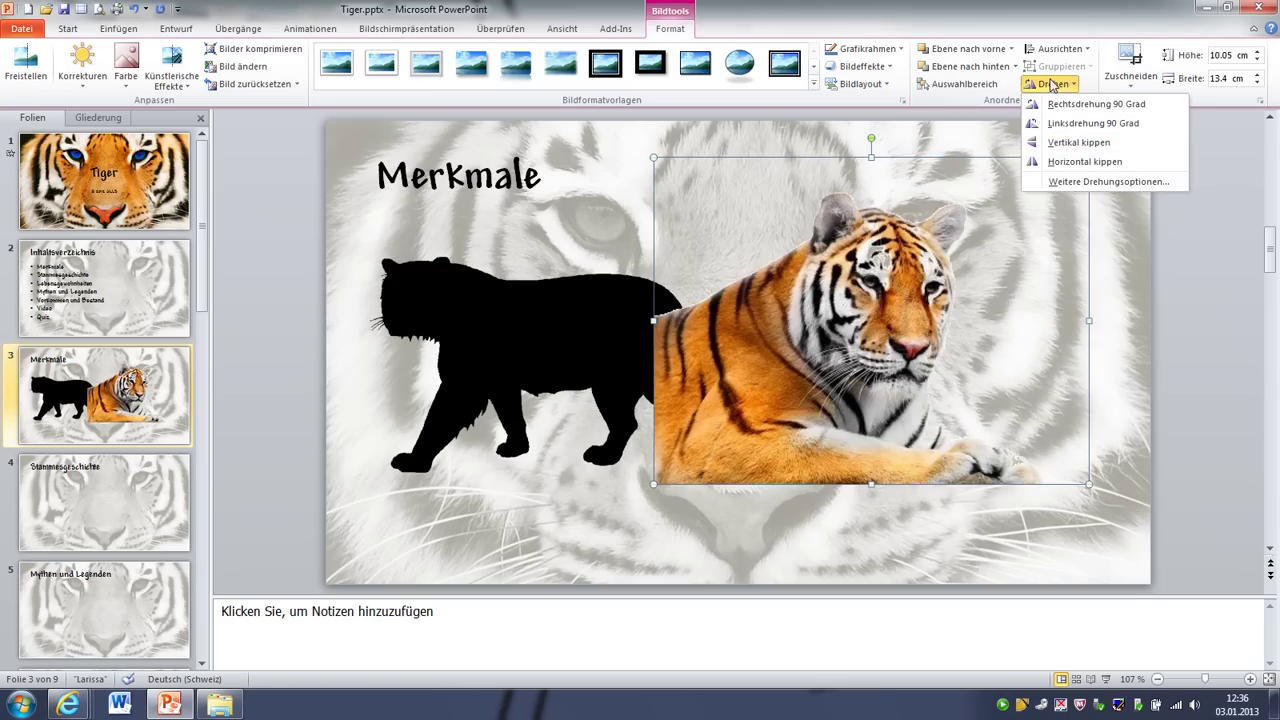
click(1078, 161)
drag(941, 301, 1006, 396)
click(1034, 155)
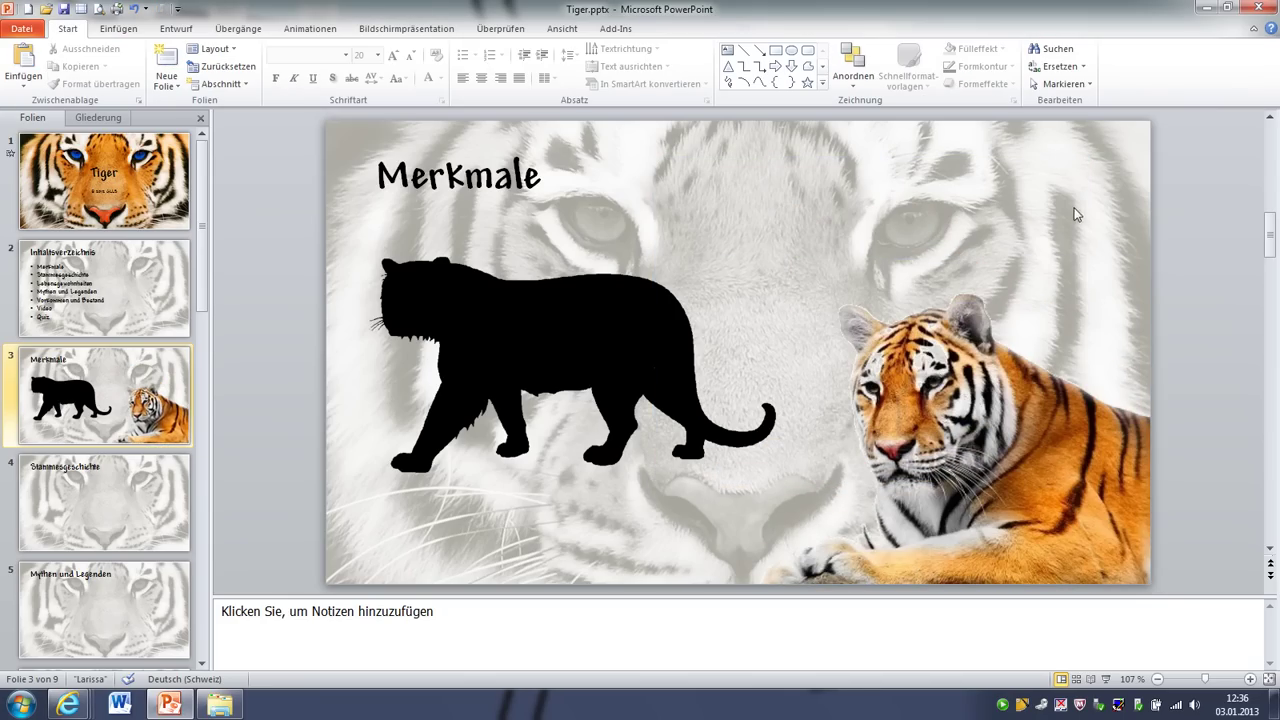
click(1036, 451)
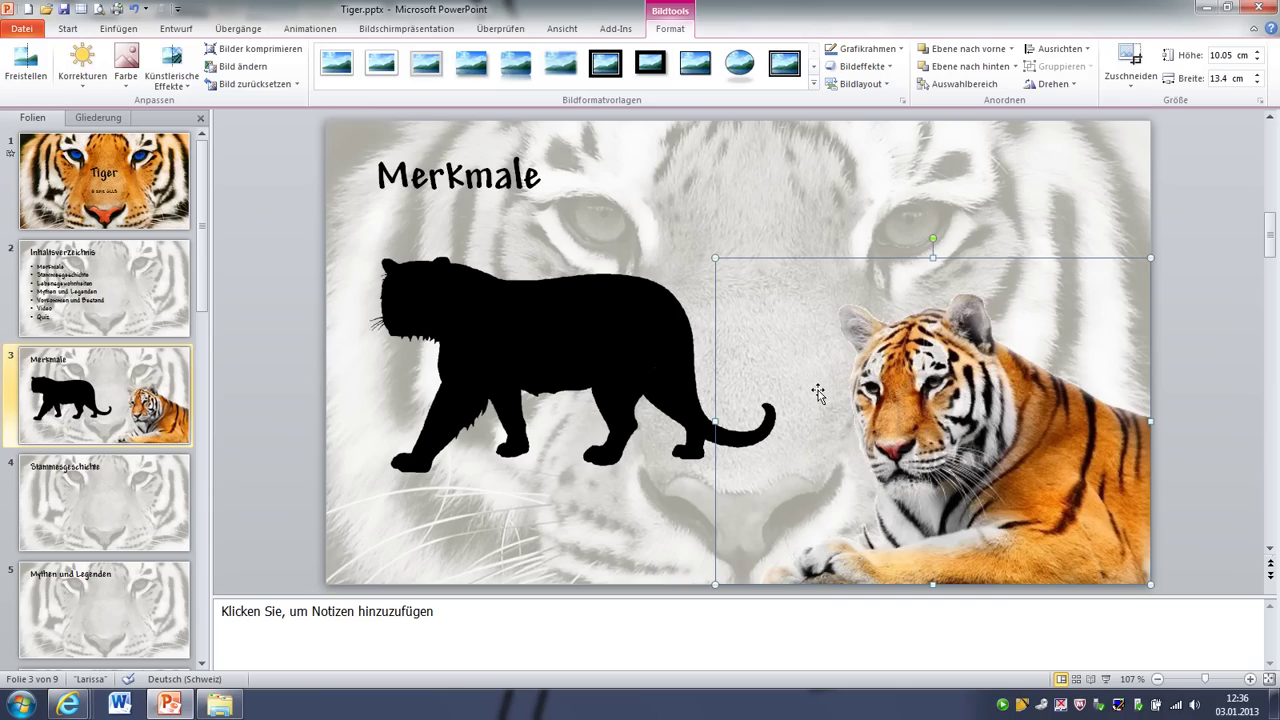
click(607, 316)
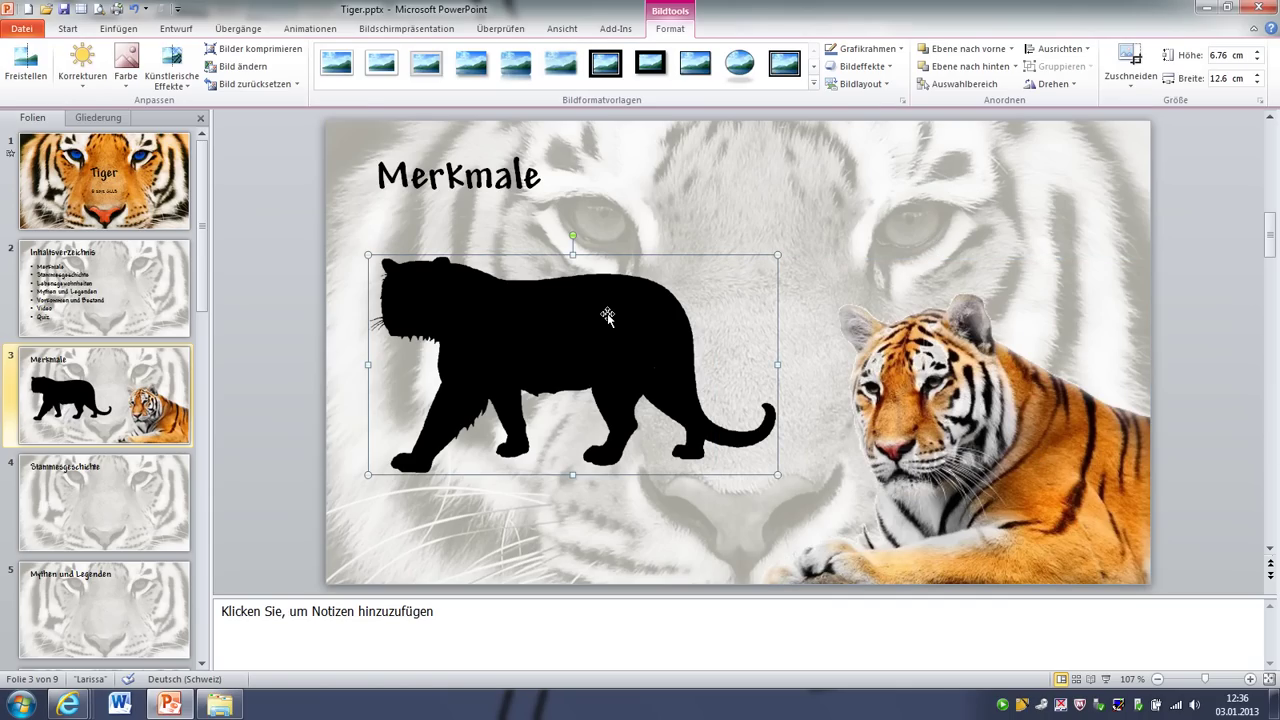
click(659, 236)
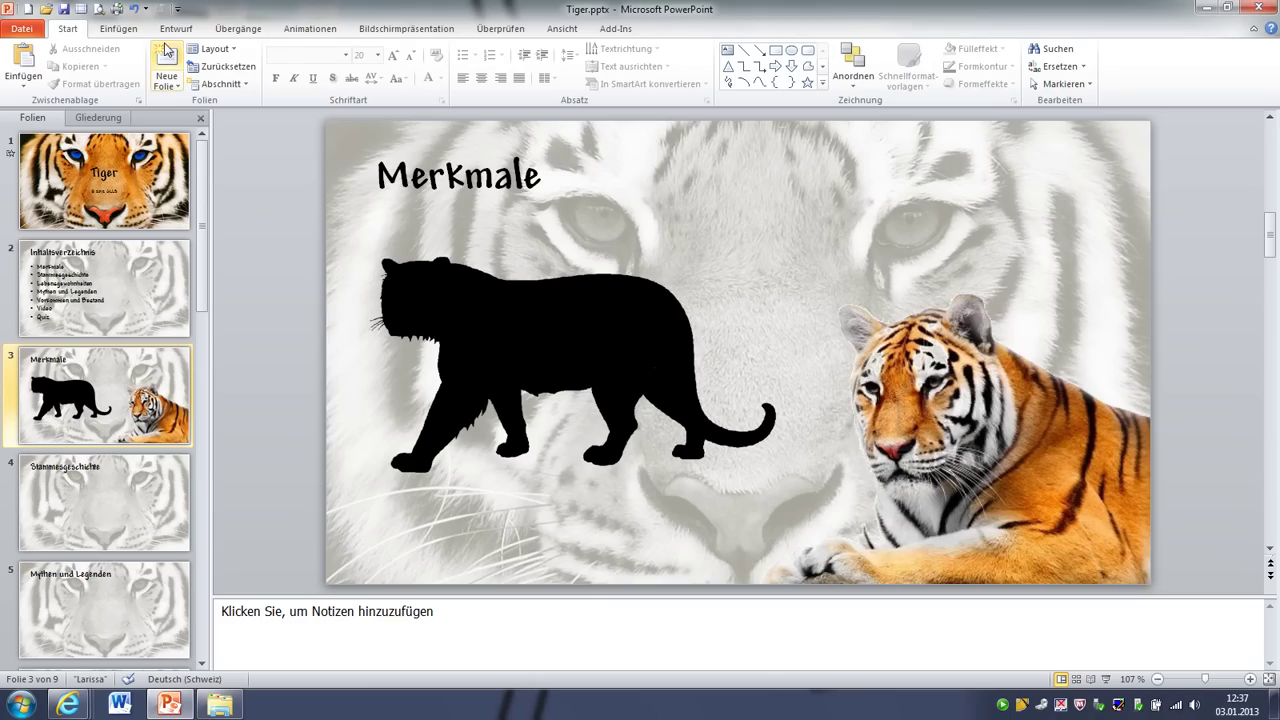
Draw a double-headed arrow line across the silhouette's body
click(119, 32)
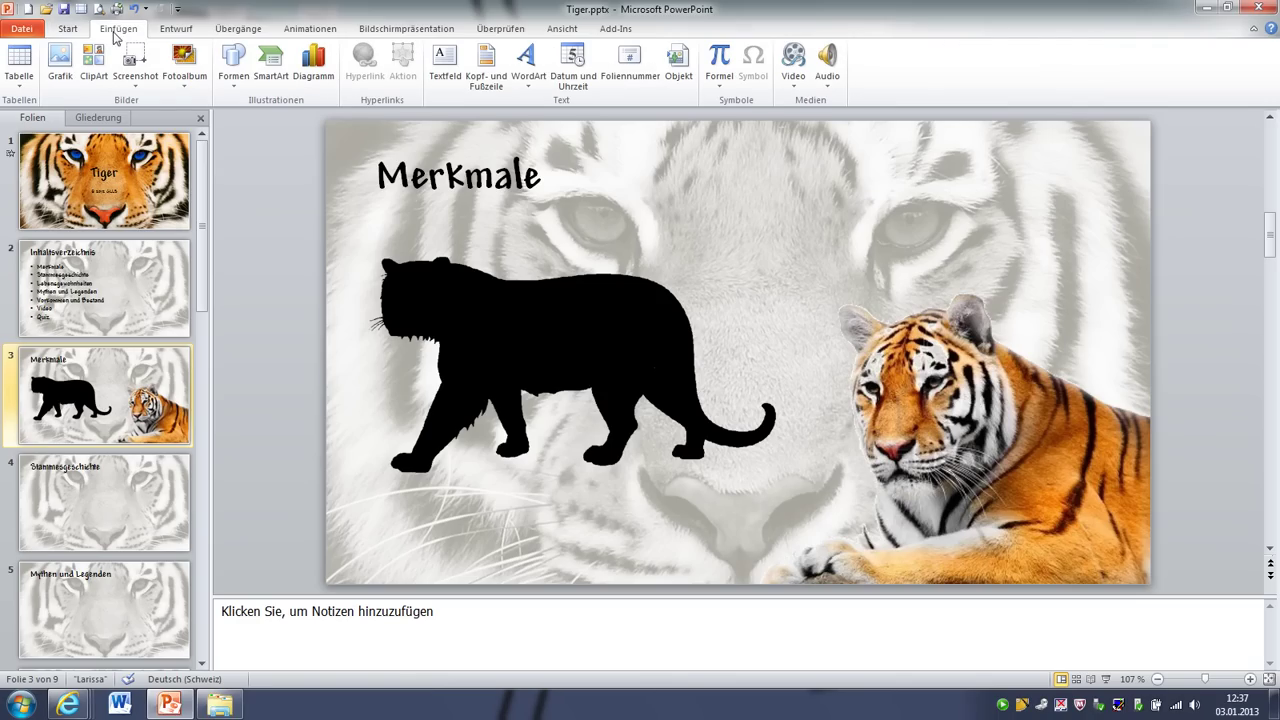
click(68, 30)
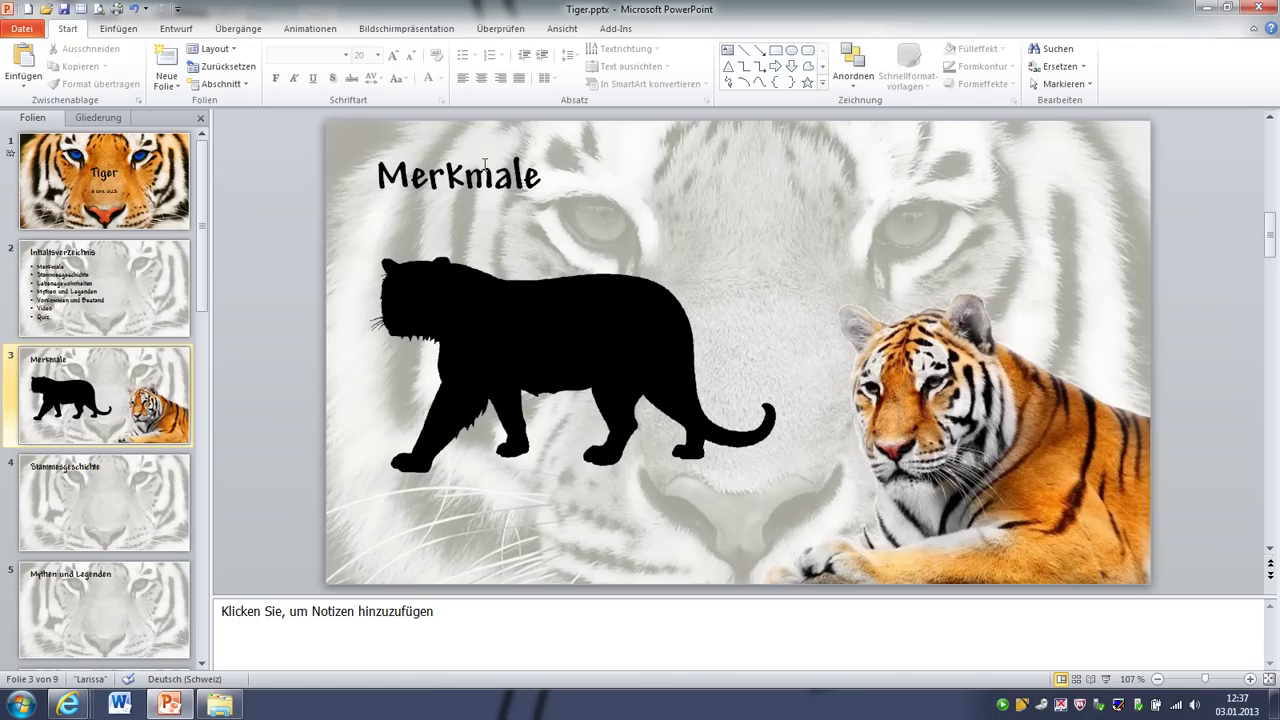
click(823, 84)
click(759, 117)
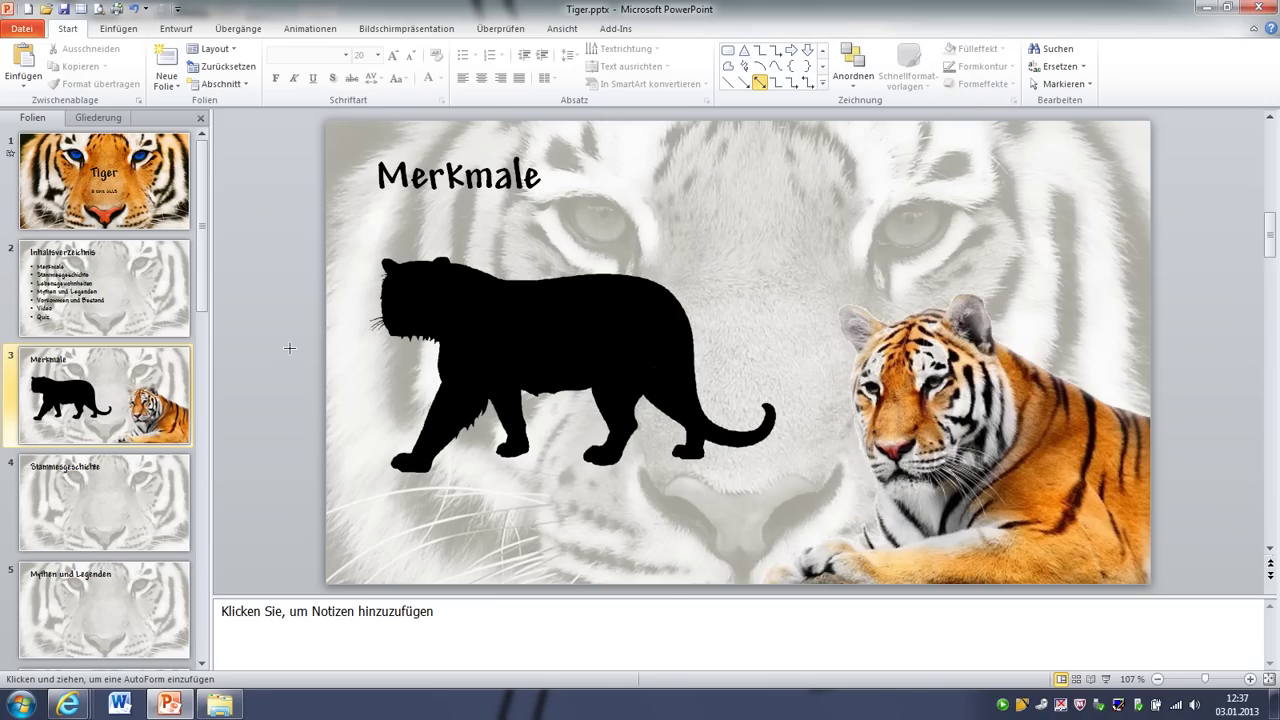
drag(381, 321, 687, 322)
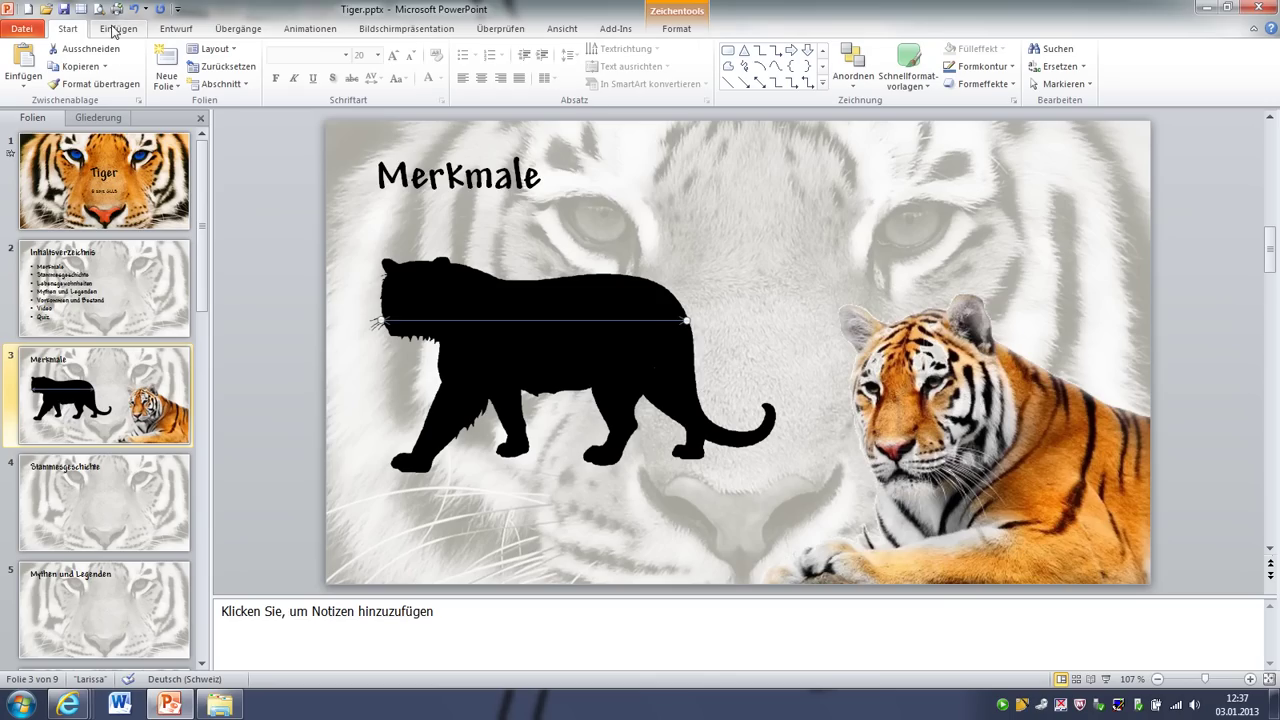
Give the arrow a red outline 4½ Pt. thick
click(118, 28)
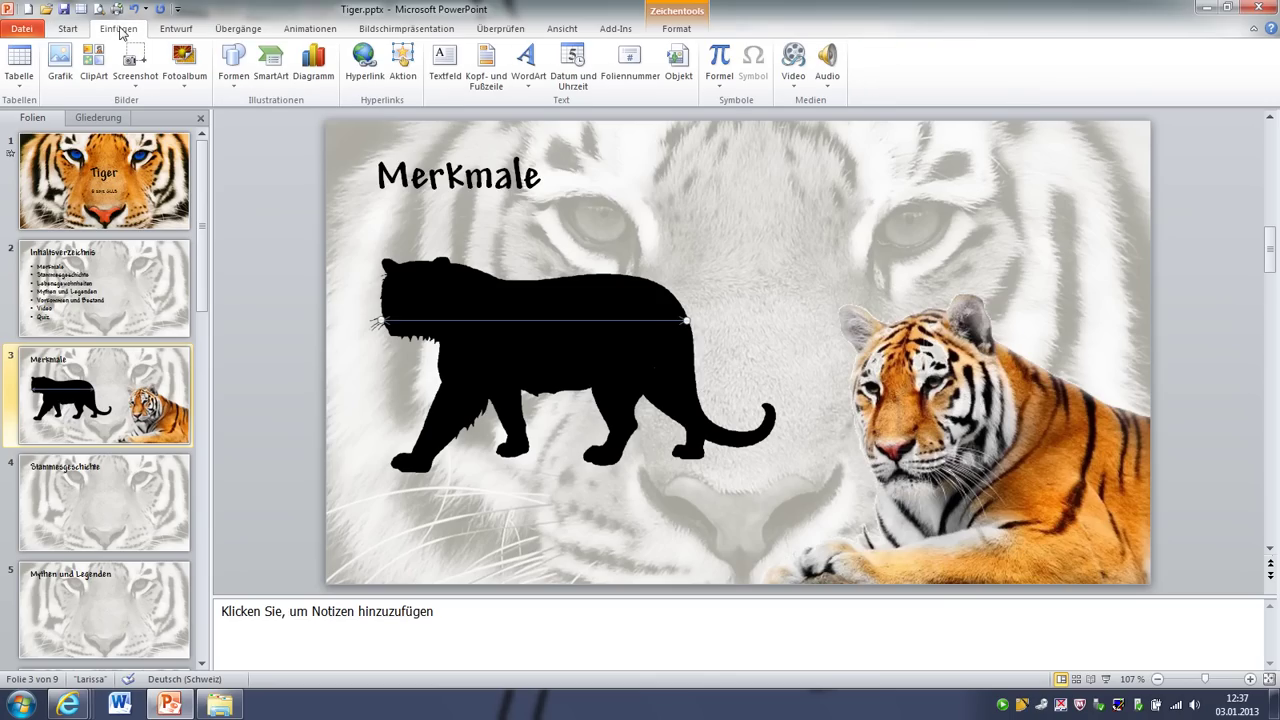
click(682, 32)
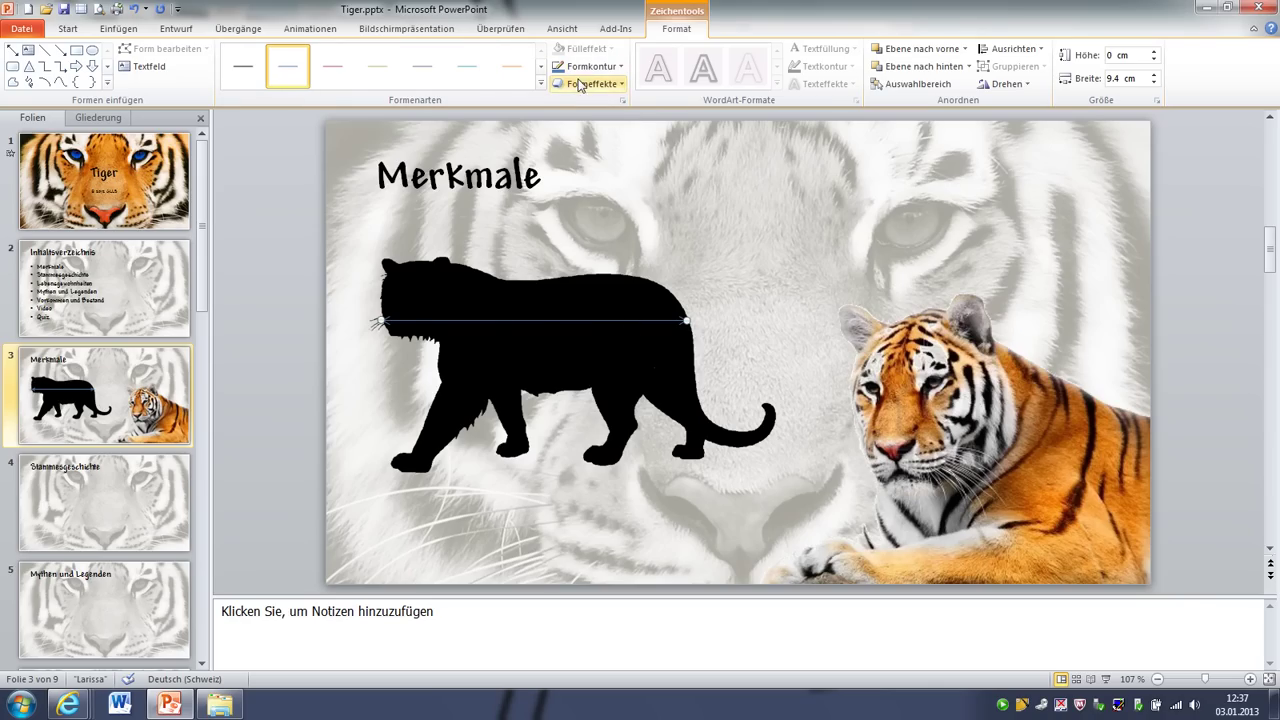
click(614, 70)
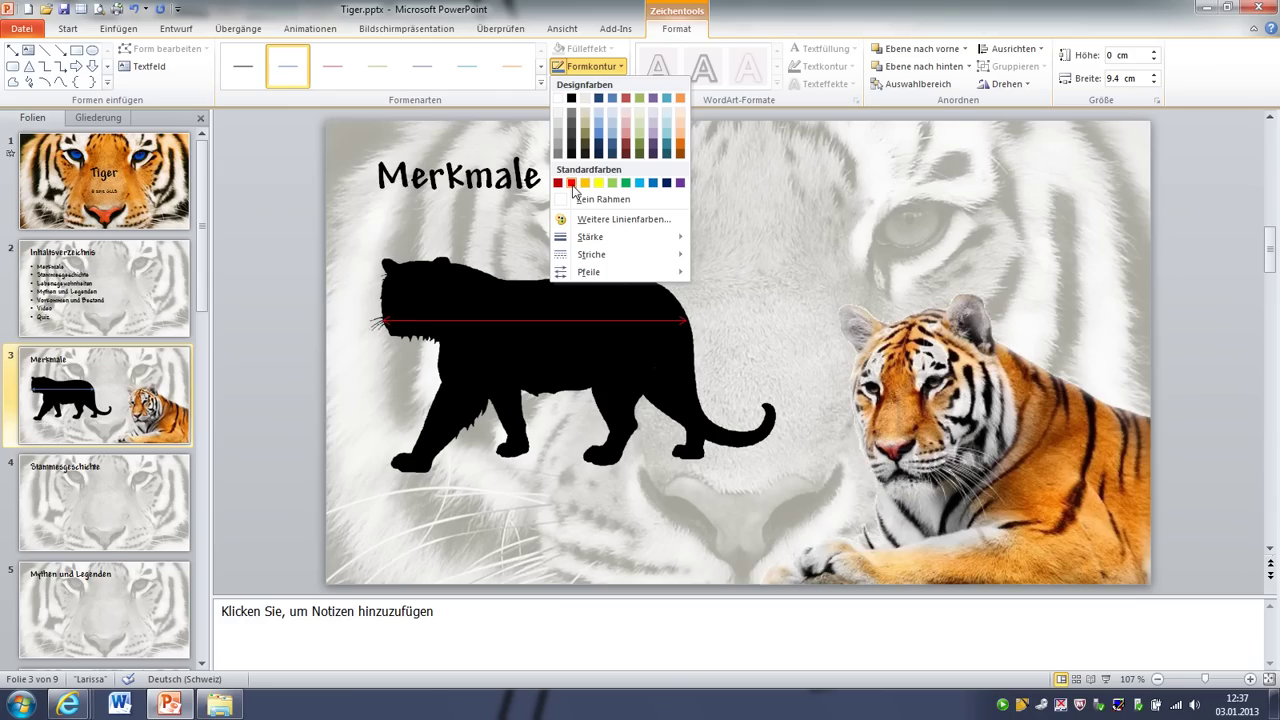
click(571, 183)
click(614, 68)
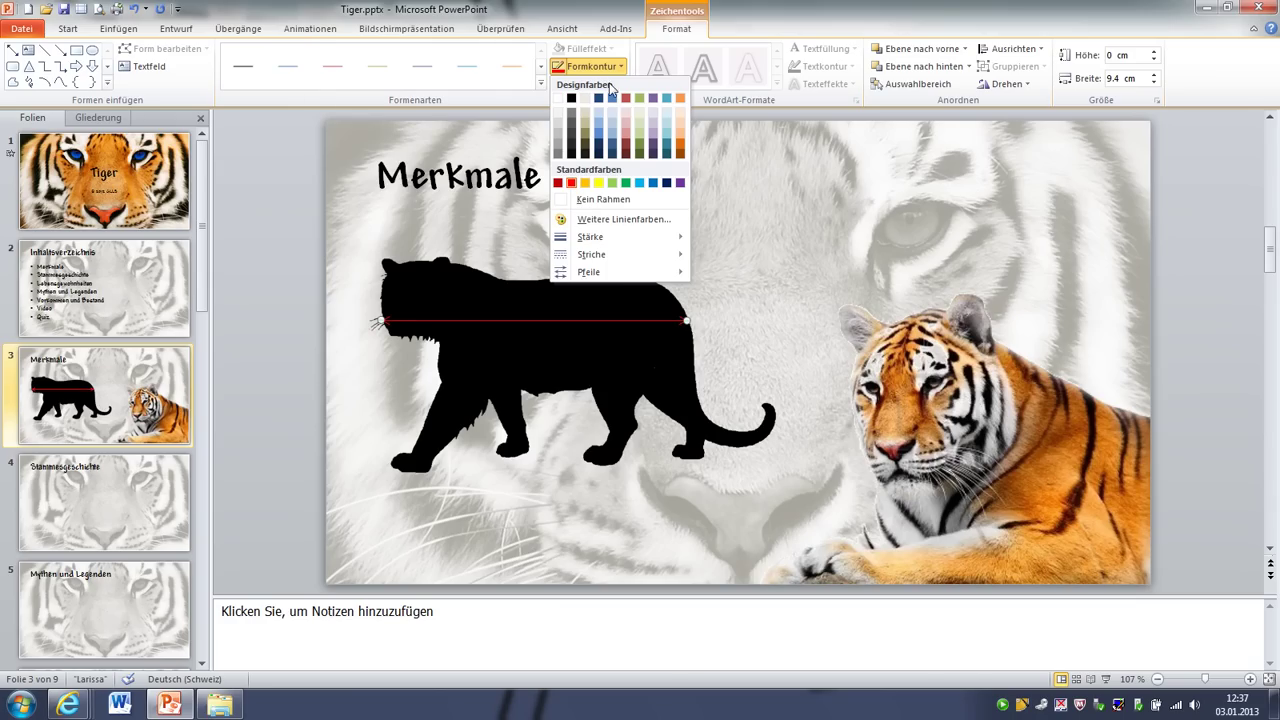
mouse_move(590, 237)
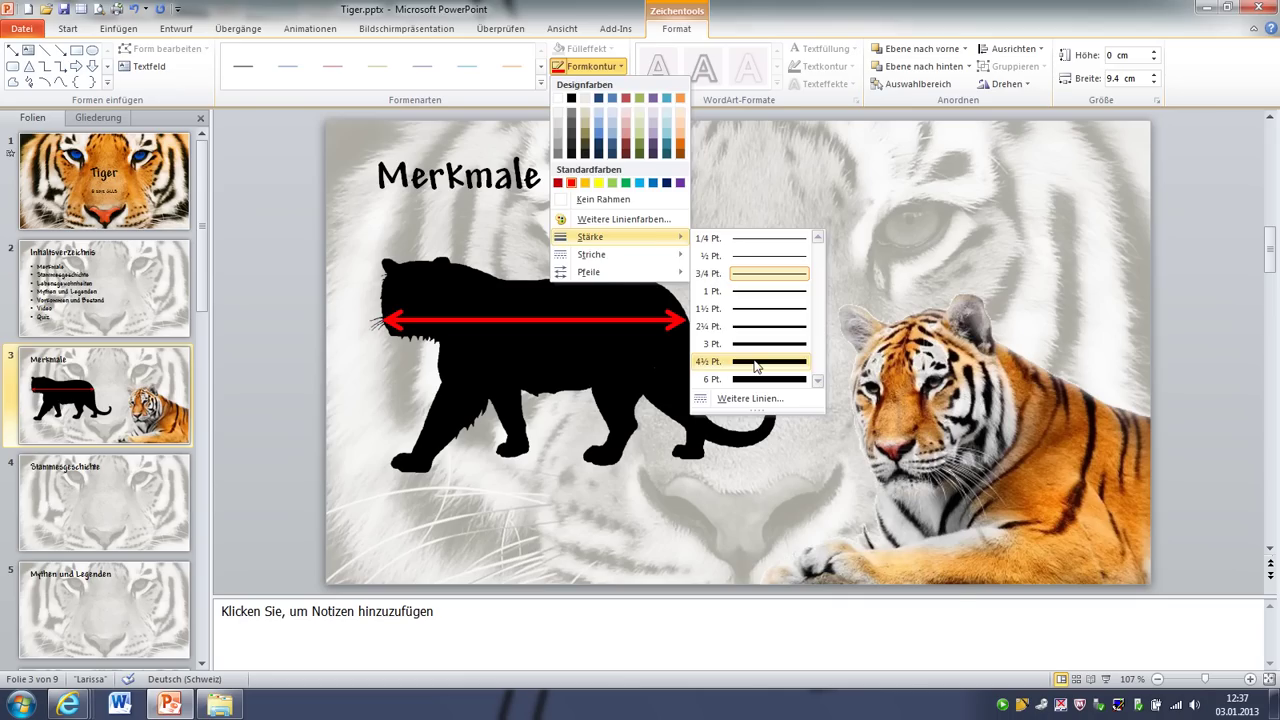
click(756, 364)
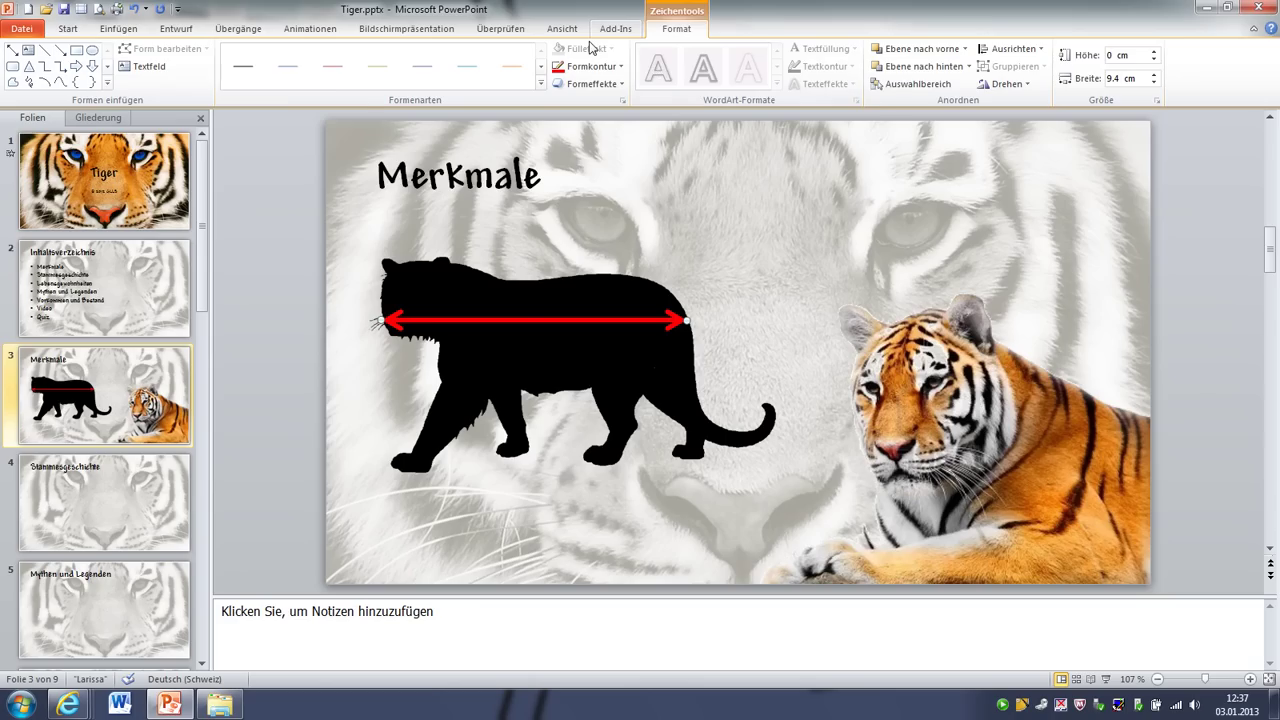
click(66, 30)
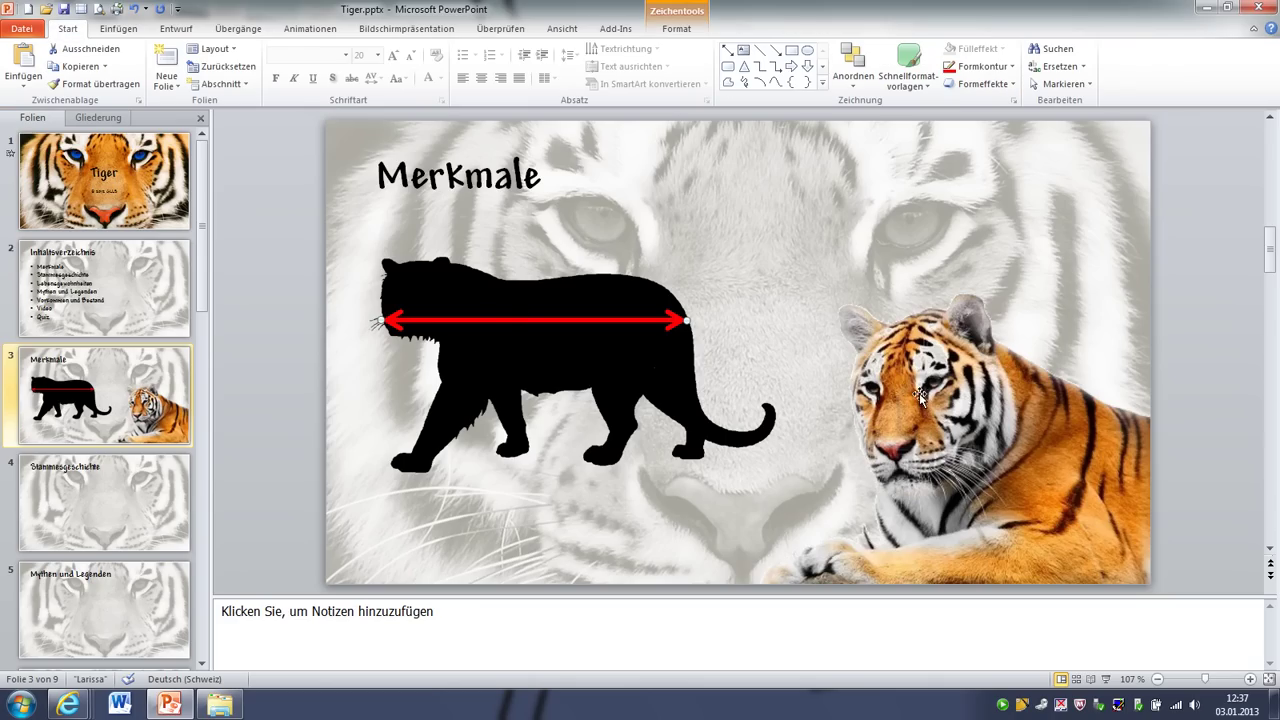
Apply the Verblassen entrance animation to the black tiger silhouette
click(504, 303)
click(508, 315)
click(850, 352)
click(600, 296)
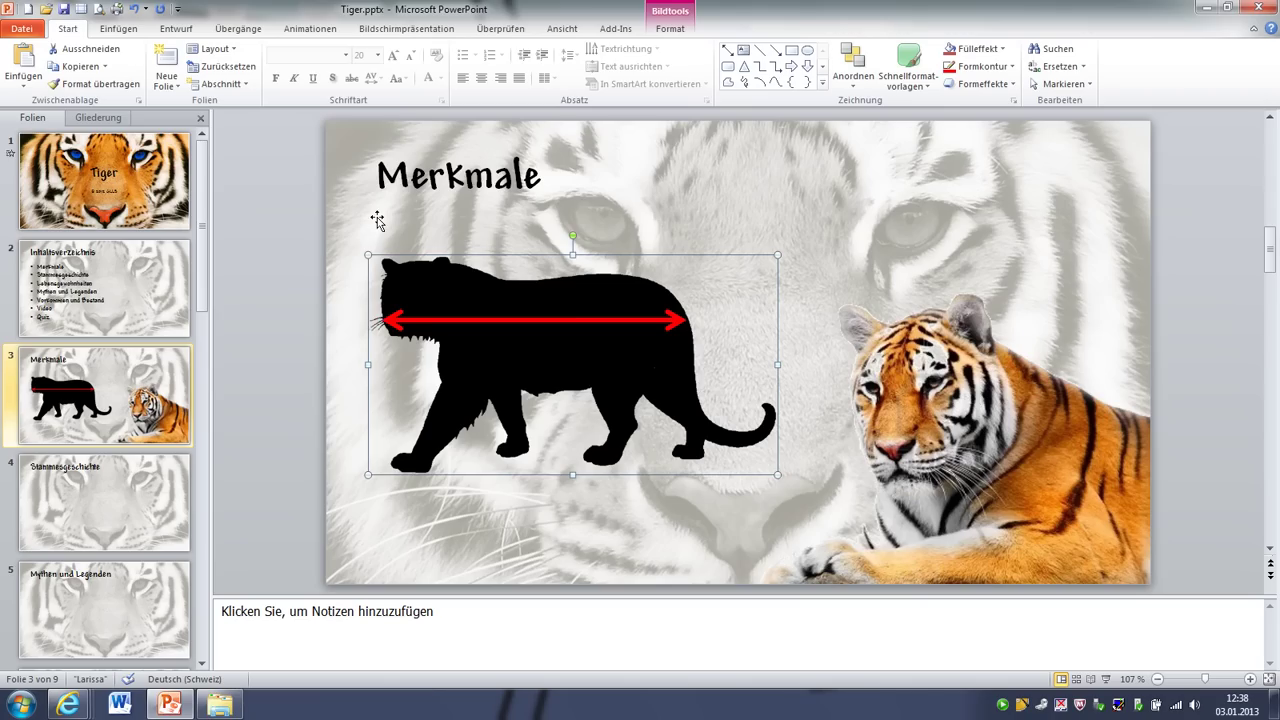
click(672, 28)
click(310, 28)
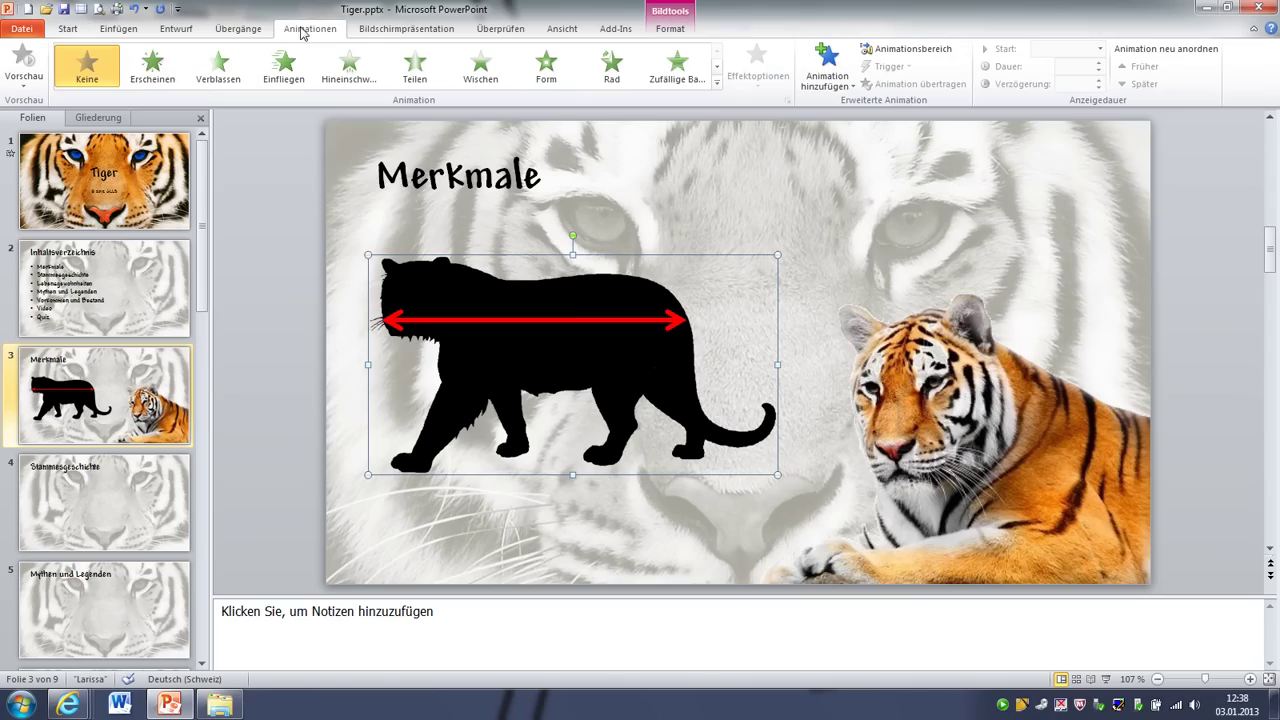
click(211, 70)
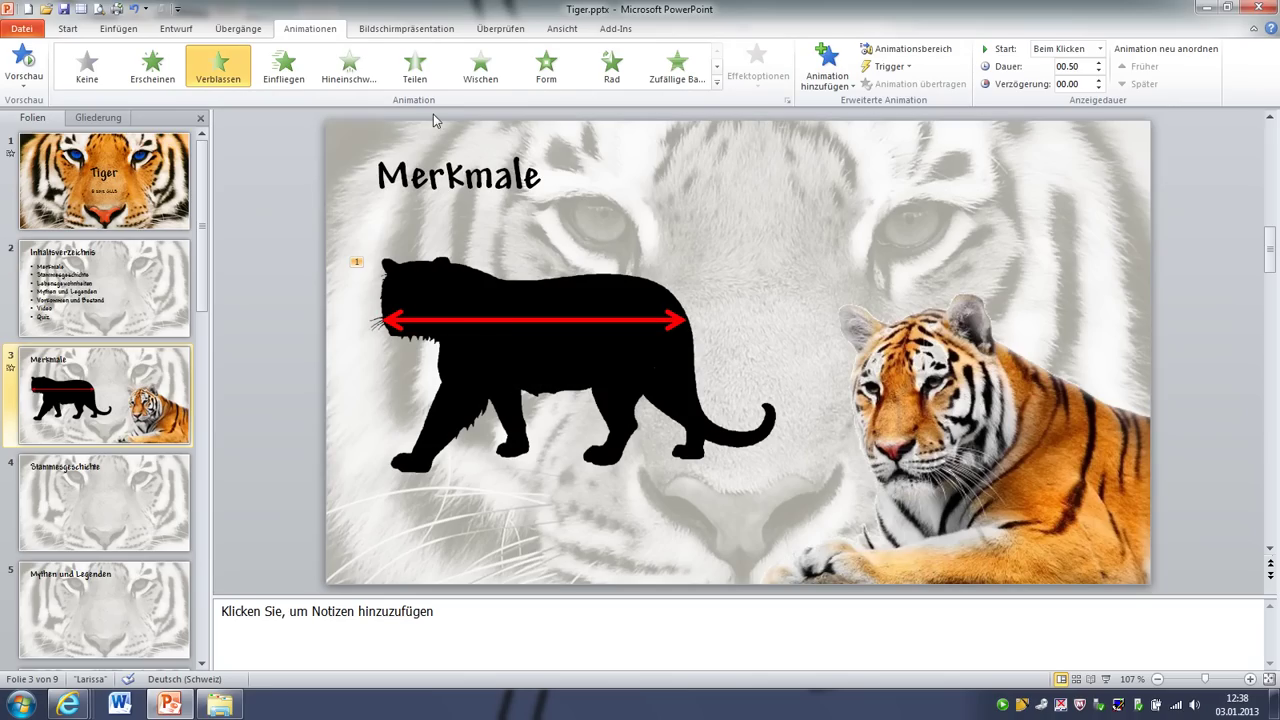
Set the Verblassen duration to 2 seconds (Mittel) via the Animationsbereich
click(910, 52)
double_click(1127, 172)
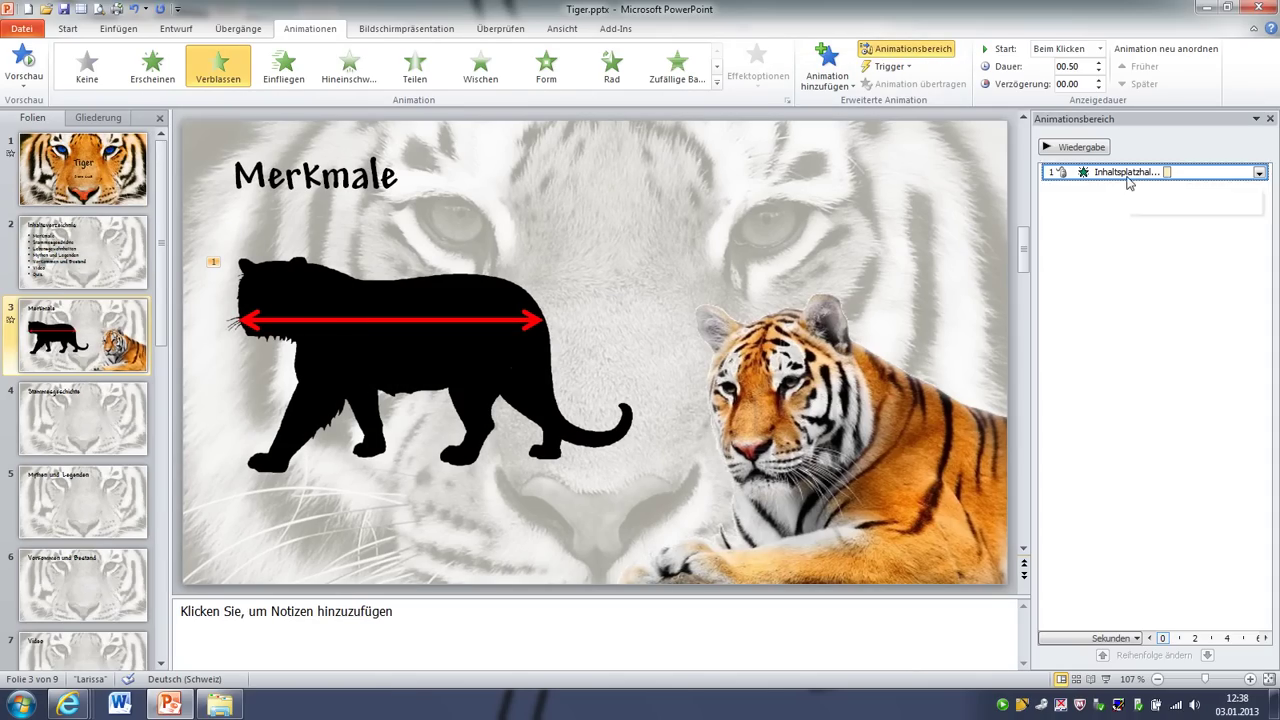
click(449, 184)
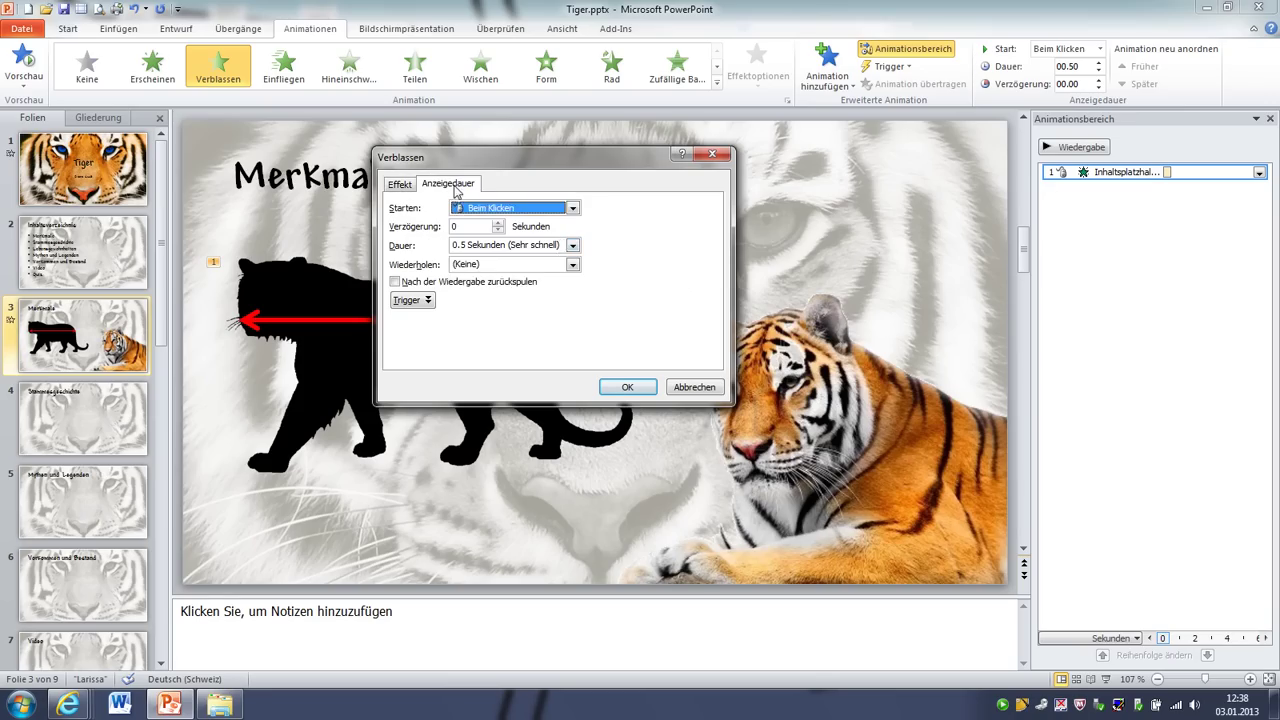
click(572, 245)
click(520, 288)
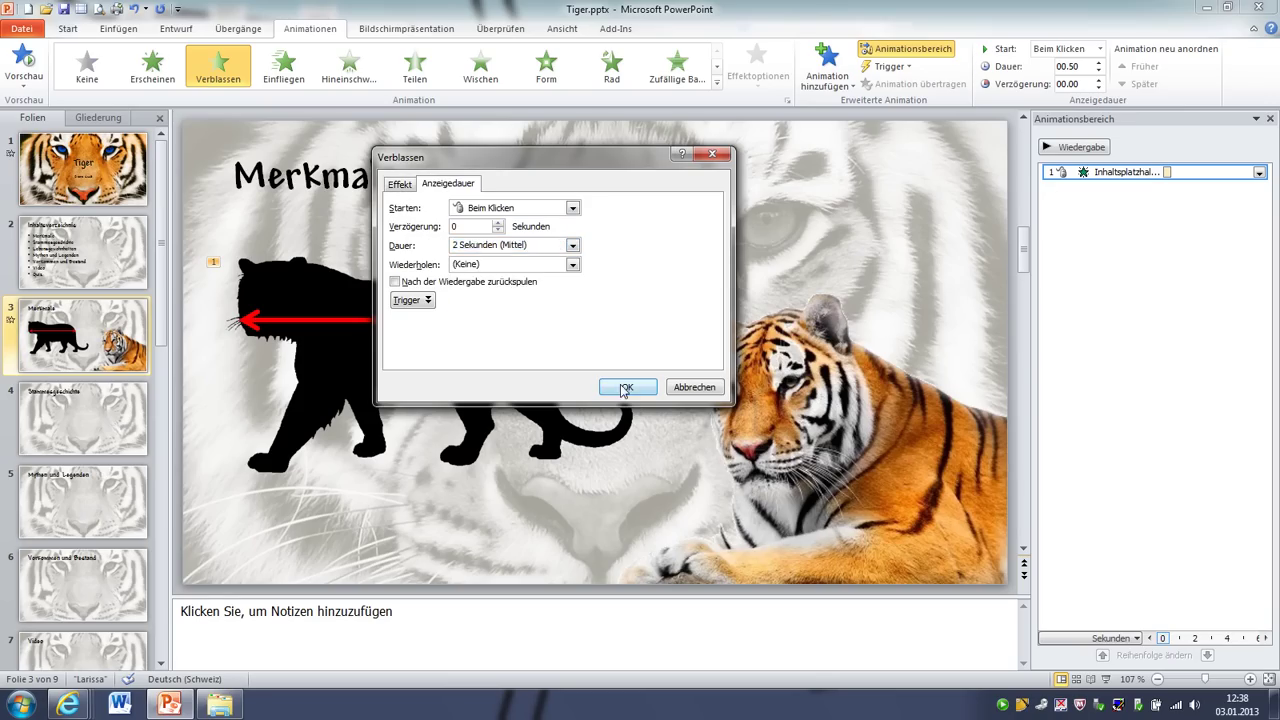
click(624, 388)
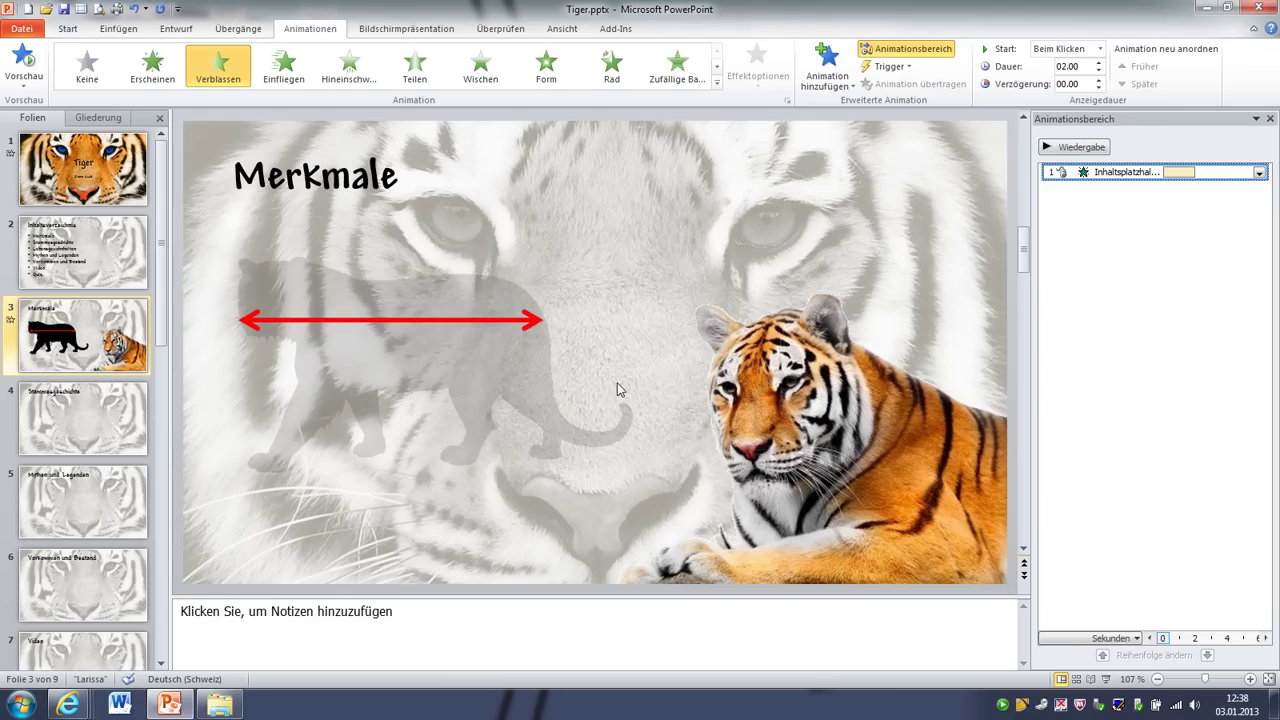
click(470, 320)
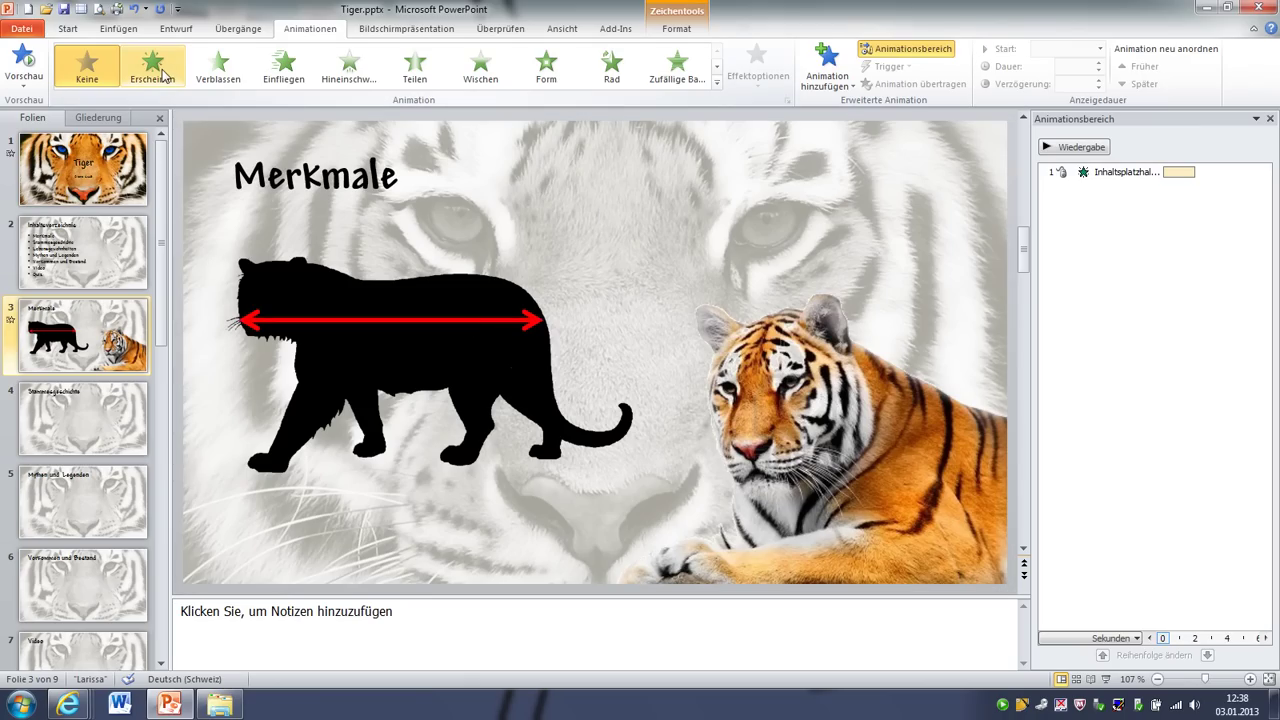
Apply a Teilen entrance to the red arrow with direction Vertikal aus
click(415, 68)
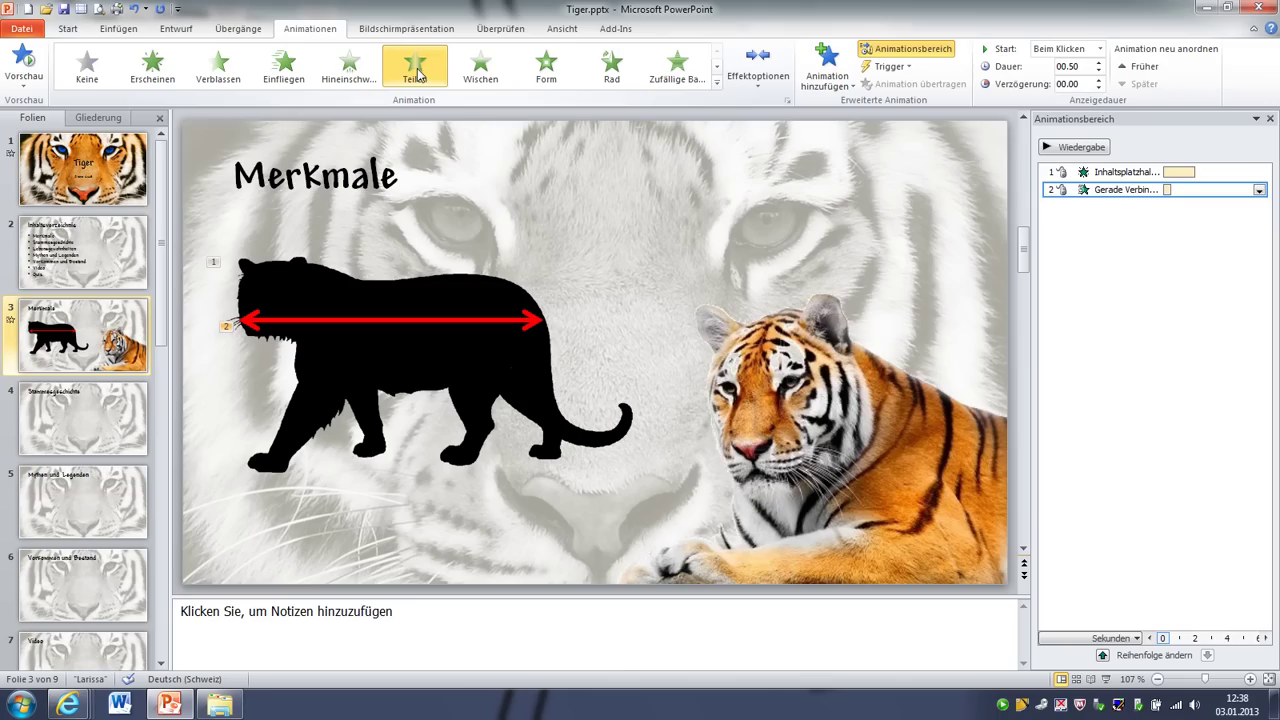
double_click(1112, 190)
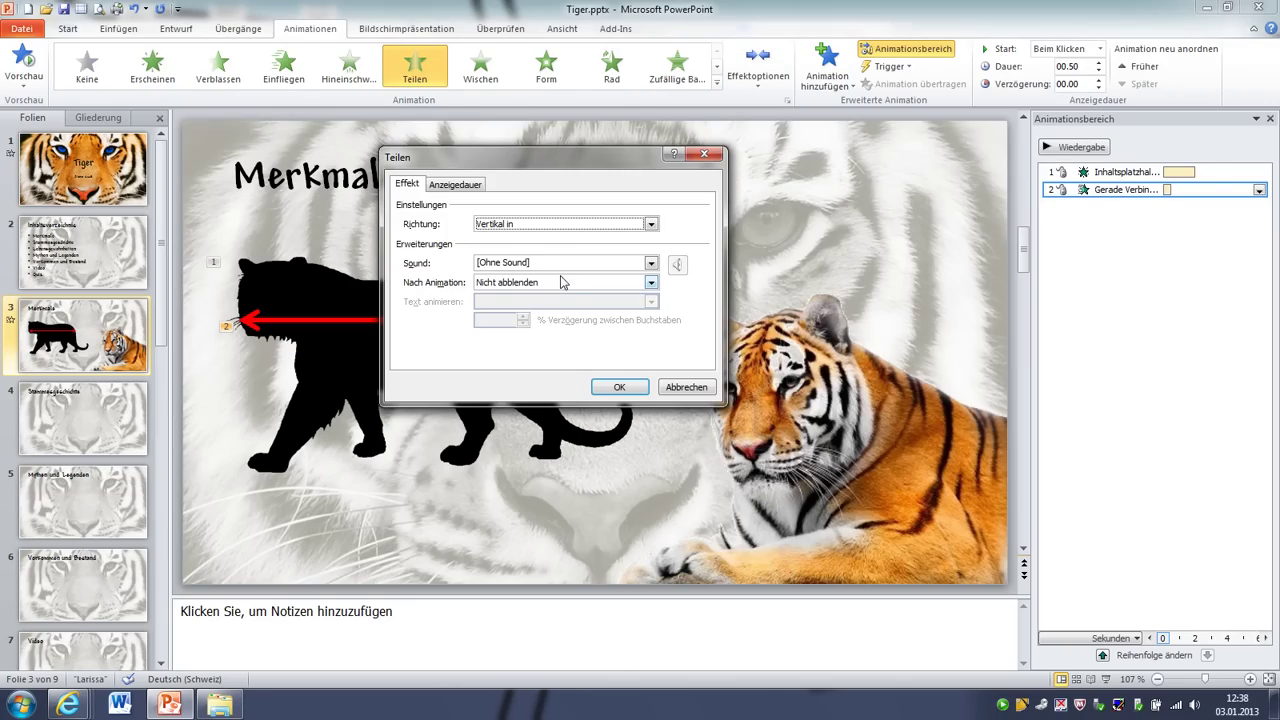
click(651, 225)
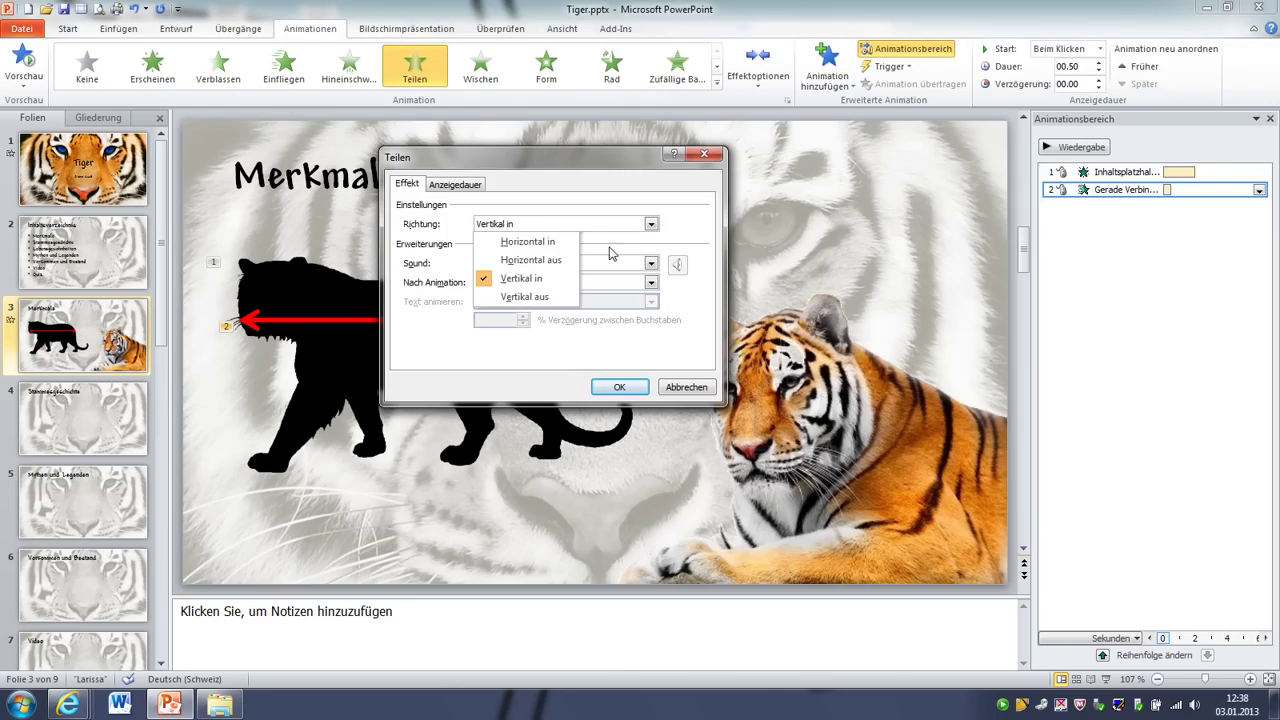
click(540, 243)
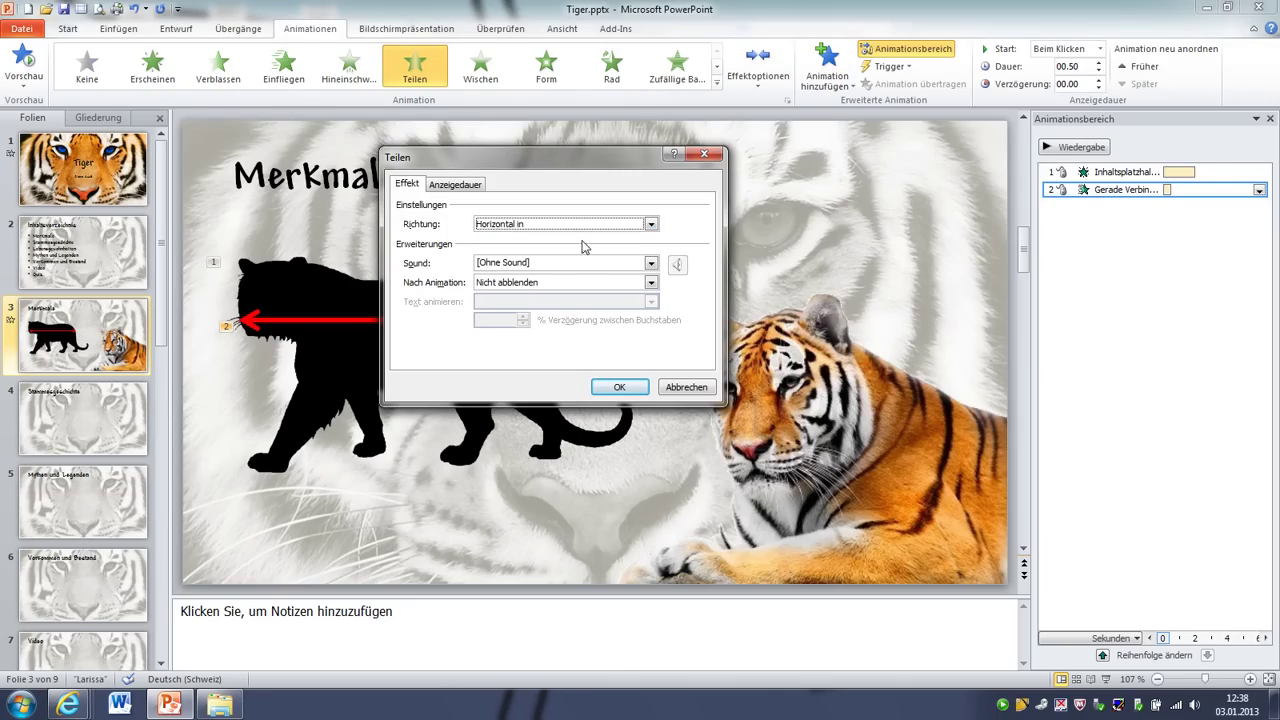
click(651, 224)
click(543, 297)
Set the Teilen animation's duration to 1 second (Schnell)
click(460, 186)
click(520, 245)
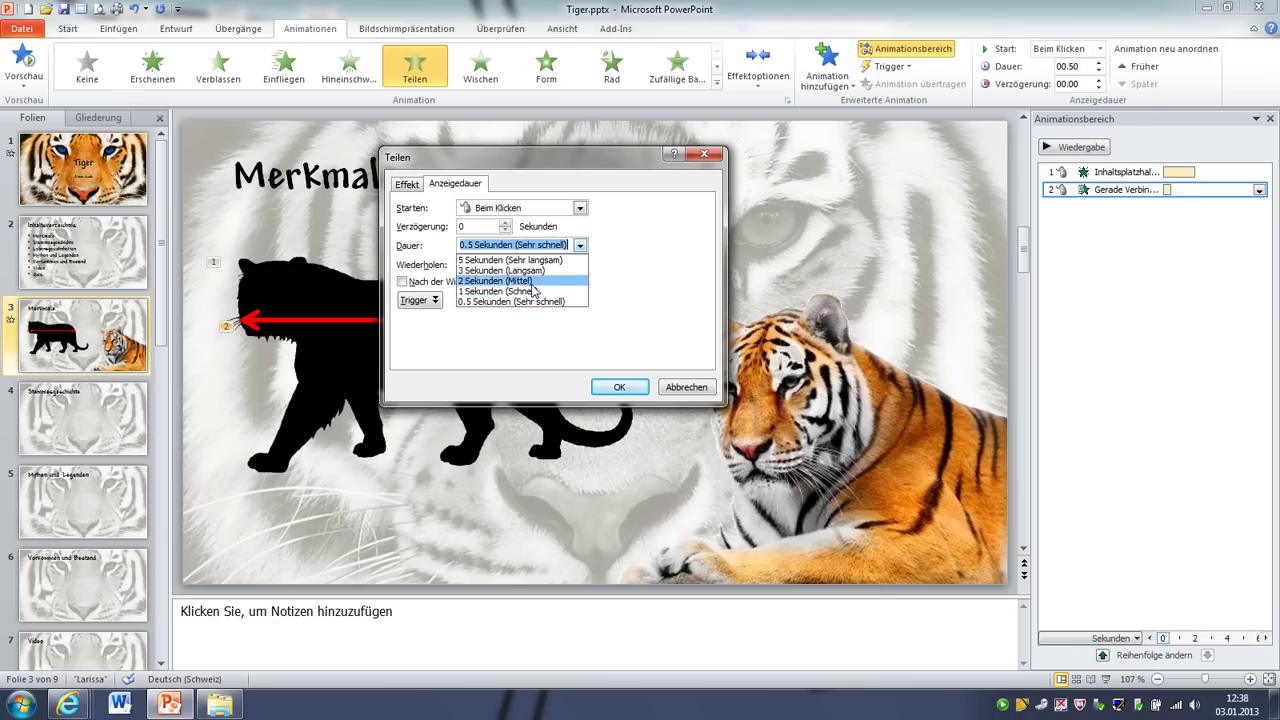
click(535, 292)
click(617, 387)
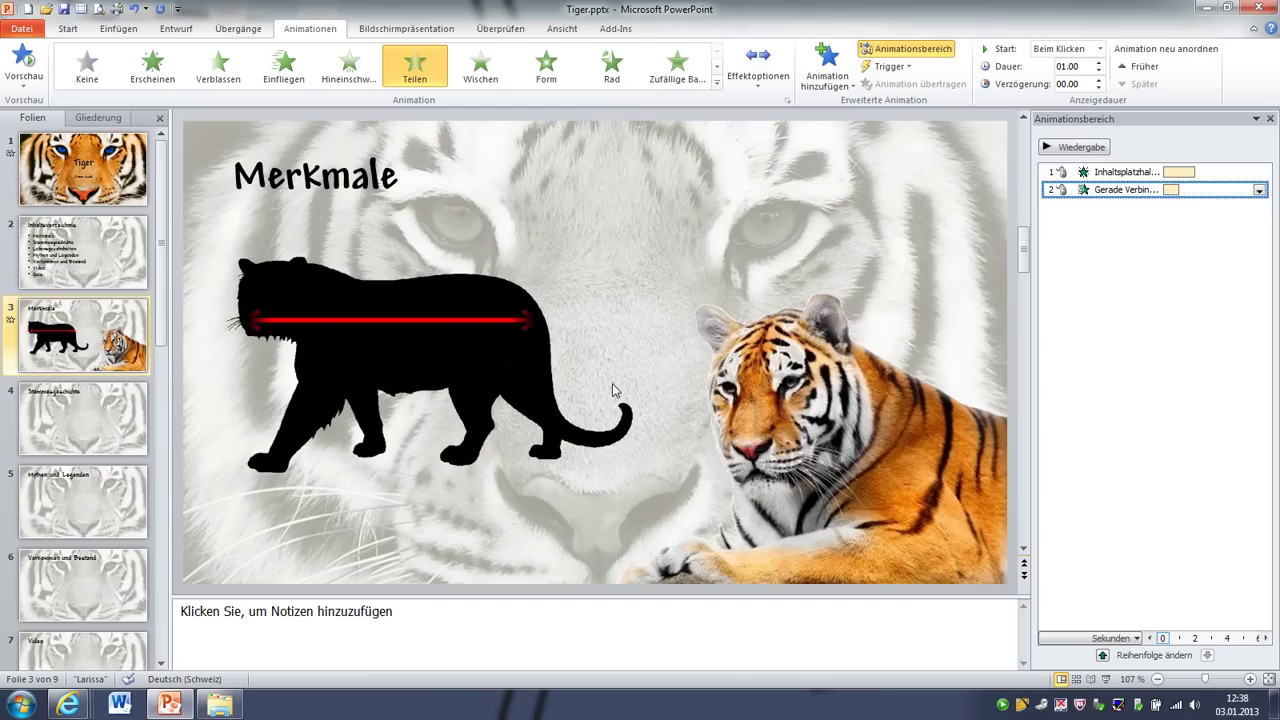
click(454, 320)
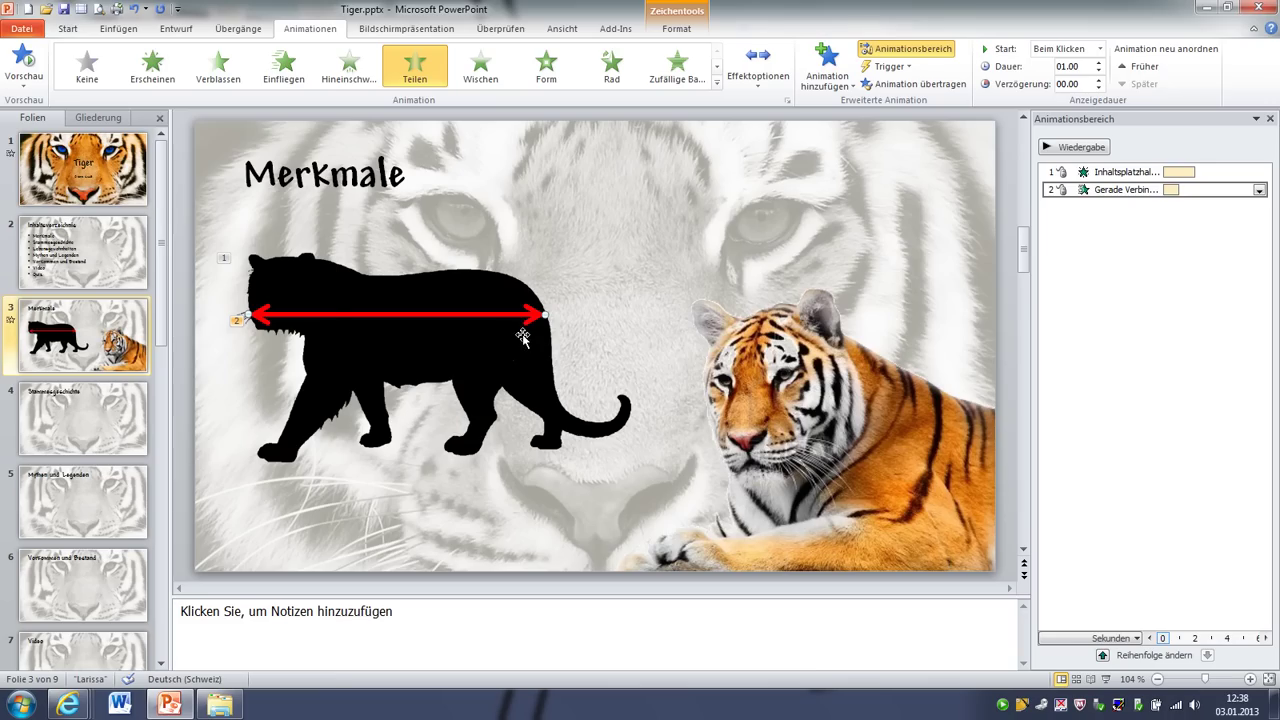
Duplicate the red arrow with Ctrl+D and make it run vertically from back to front leg
key(ctrl+d)
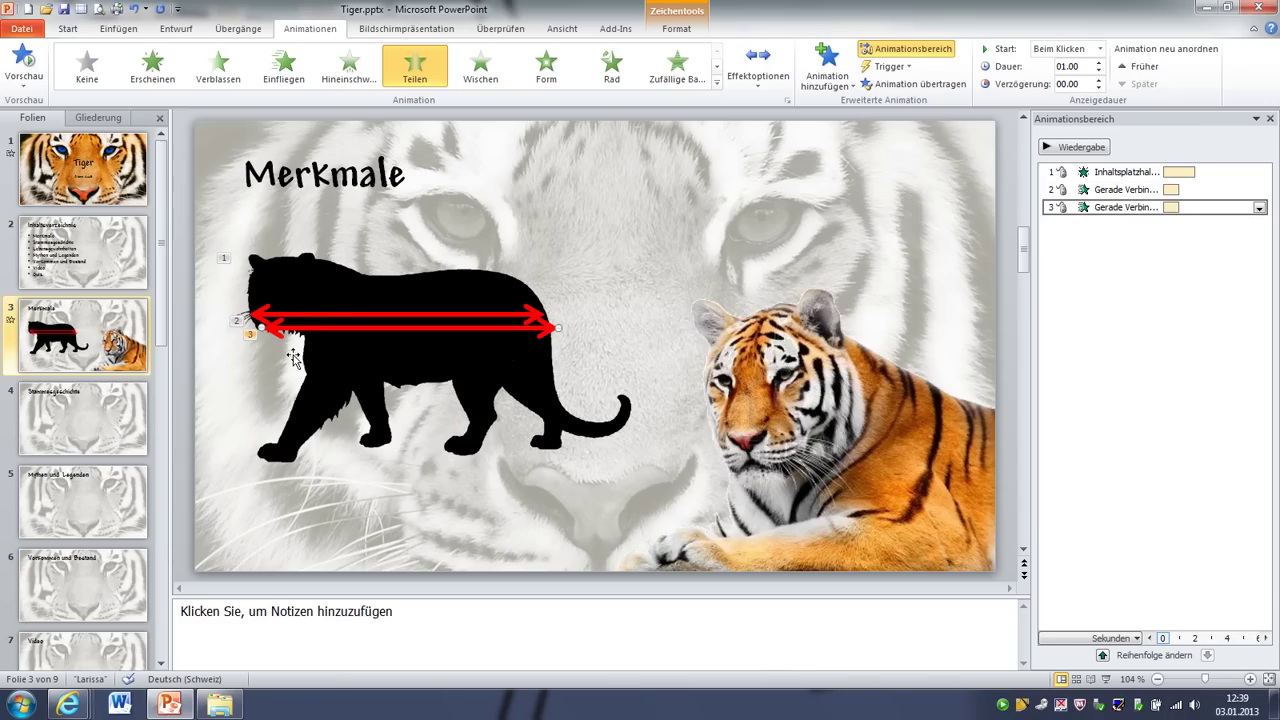
drag(259, 325, 344, 274)
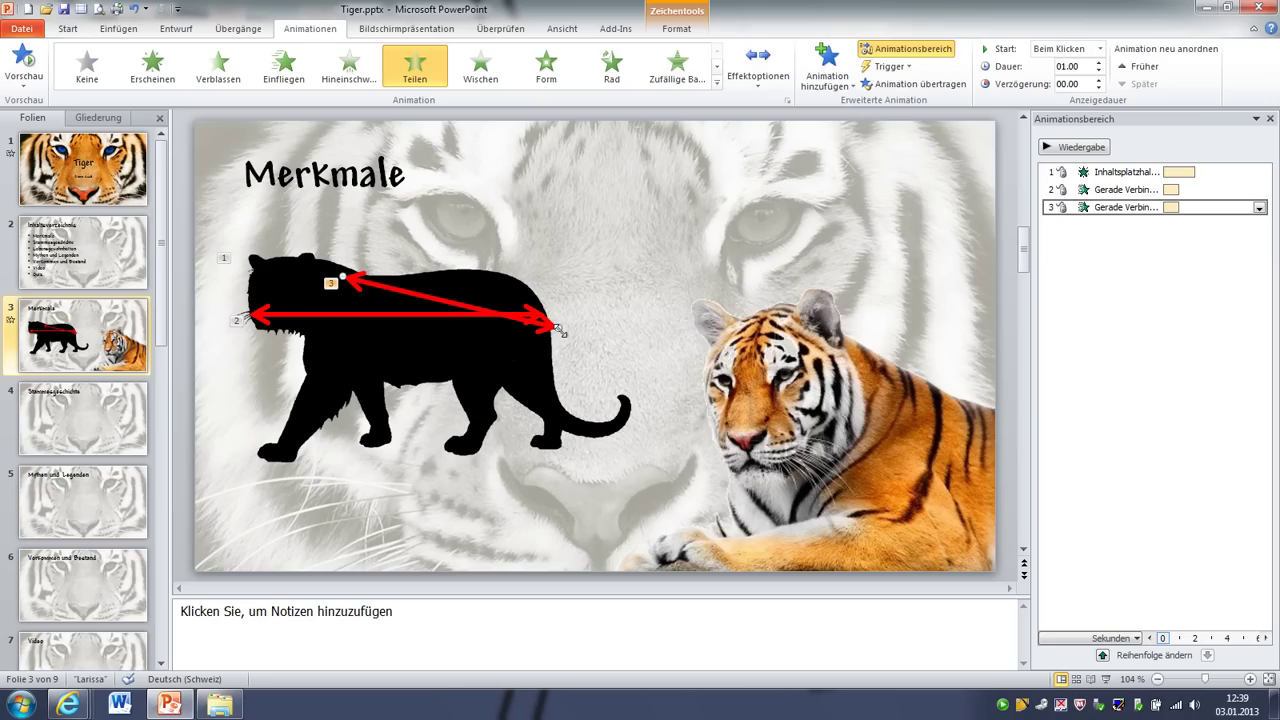
mouse_move(557, 327)
mouse_down()
mouse_move(399, 445)
mouse_move(343, 452)
mouse_up()
drag(343, 294, 372, 292)
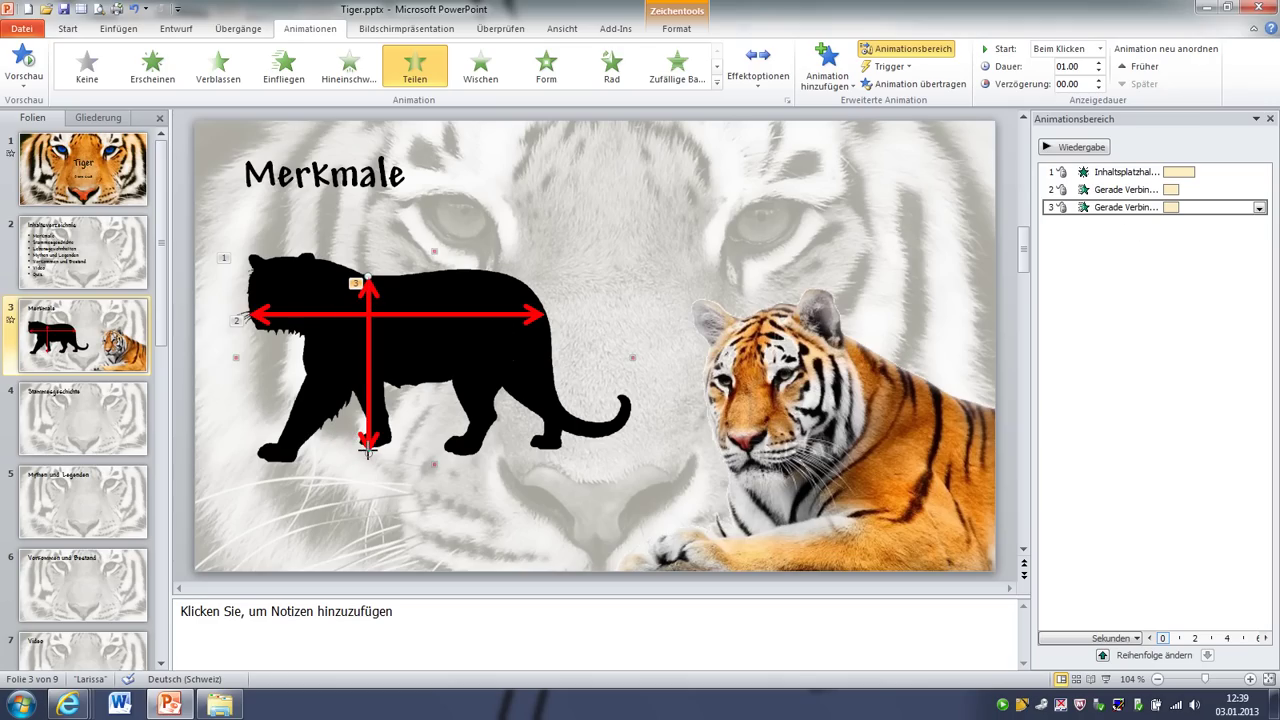
drag(368, 450, 368, 447)
Change the copied arrow's Teilen direction to Horizontal aus
double_click(1168, 207)
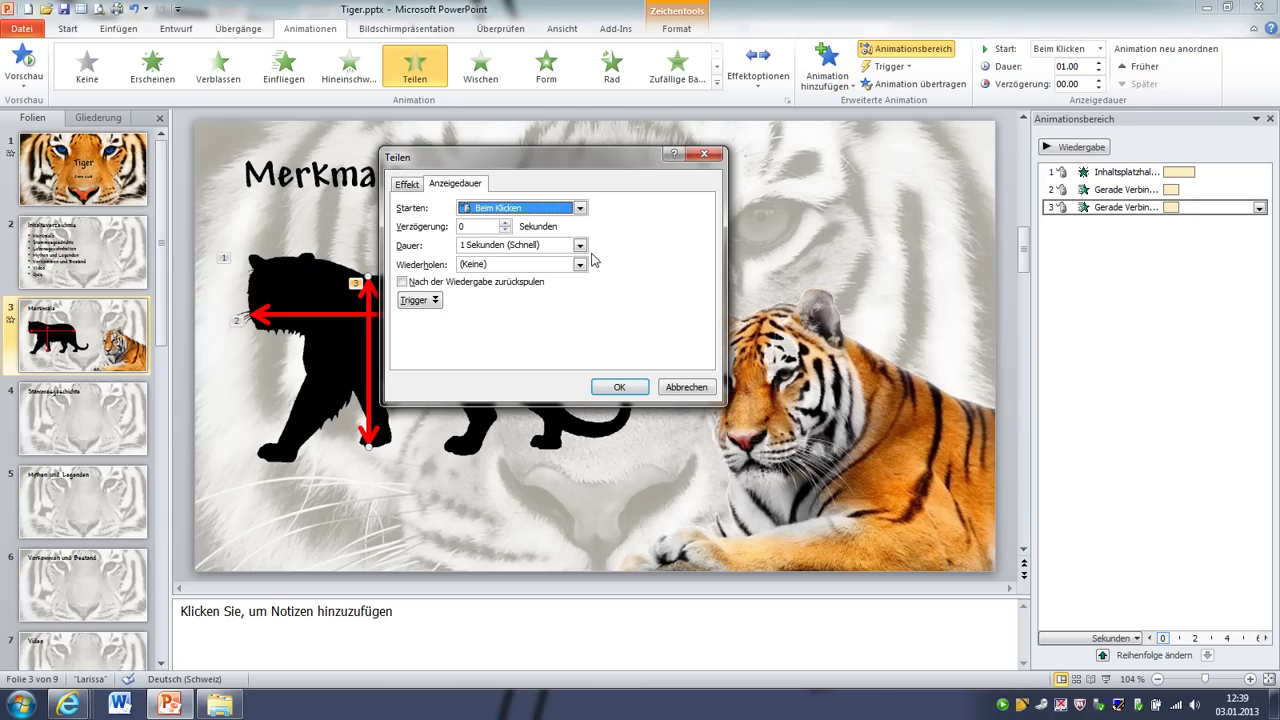
click(410, 184)
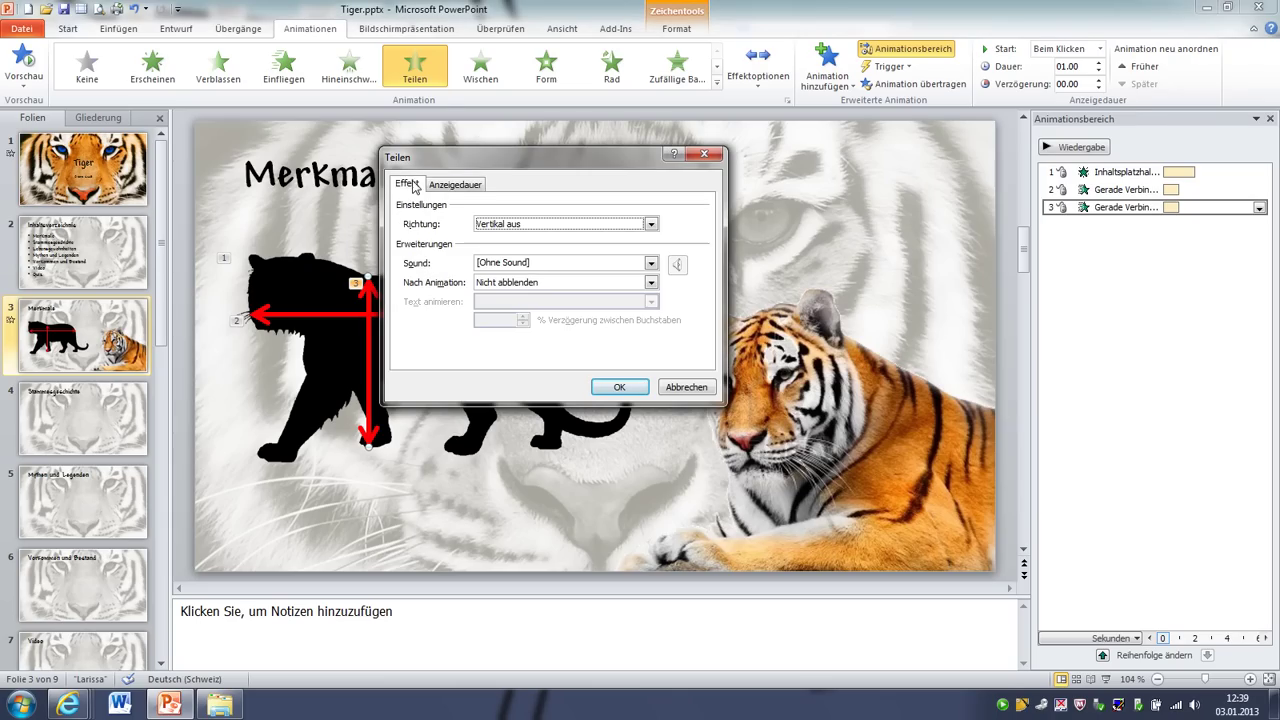
click(651, 224)
click(525, 262)
click(619, 387)
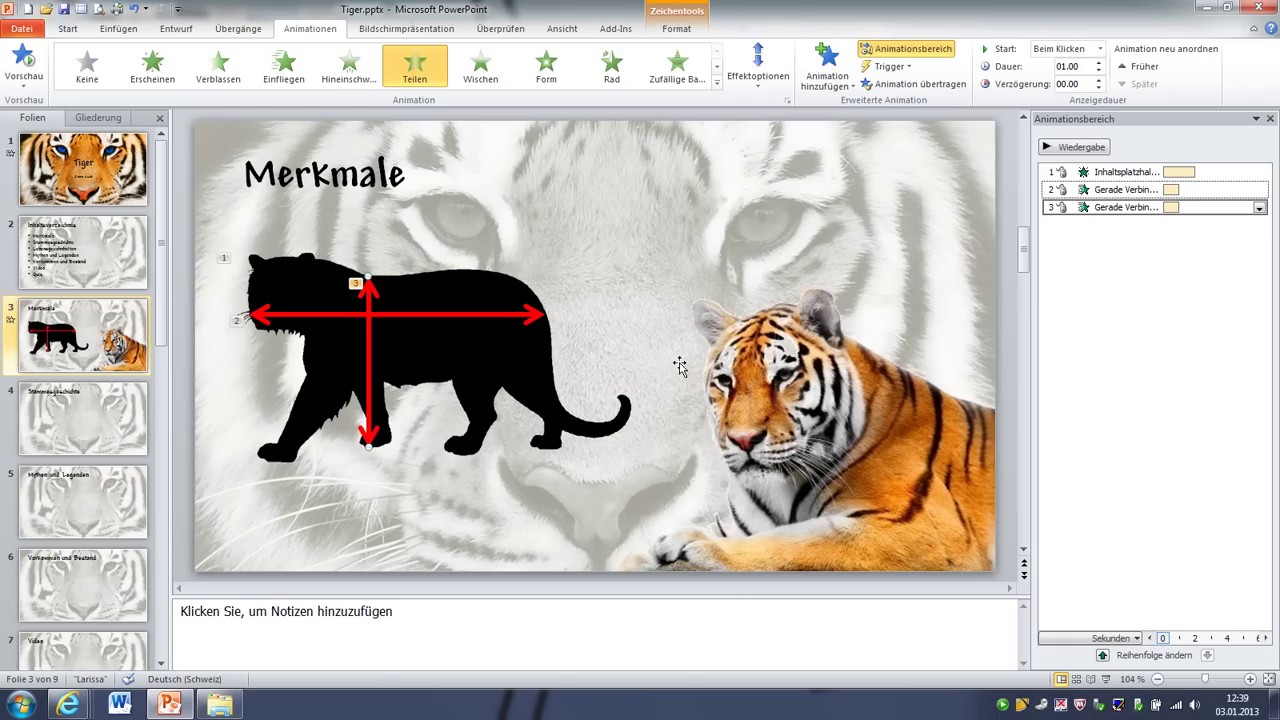
click(738, 379)
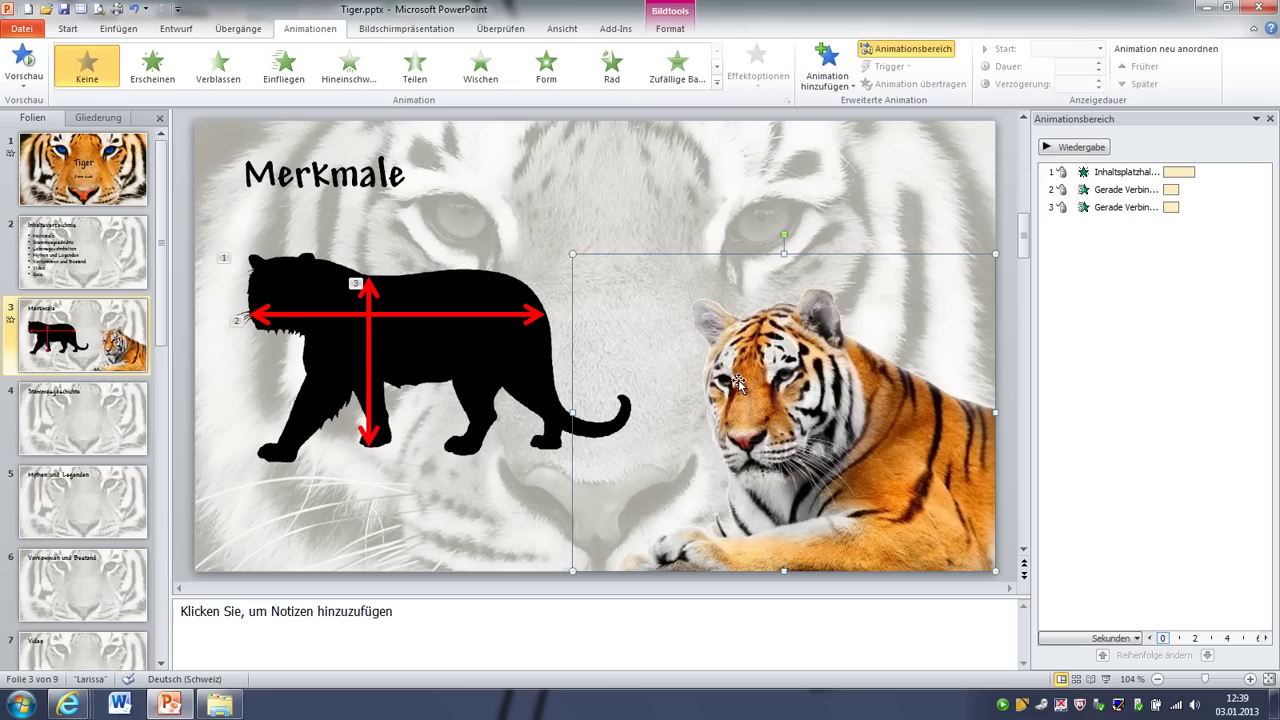
Give the tiger photo an Einfliegen entrance from the right lasting 1 second, then revisit the Merkmale slide
click(285, 75)
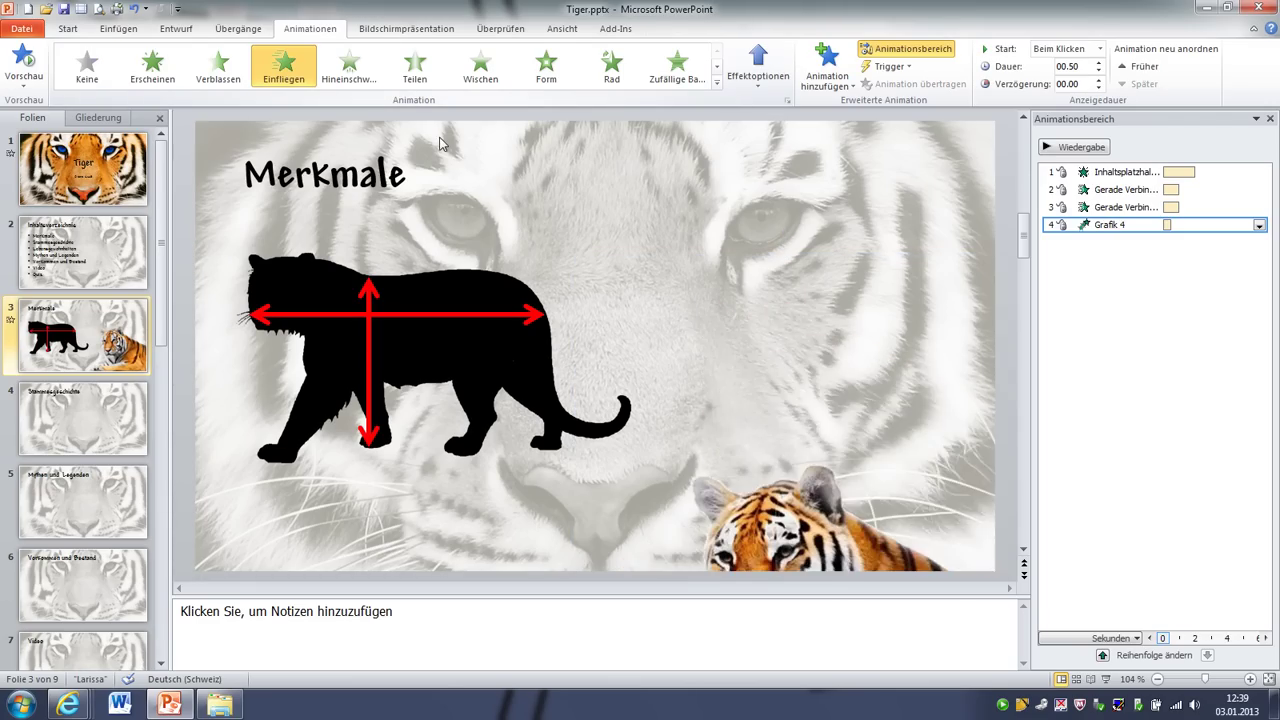
double_click(1120, 226)
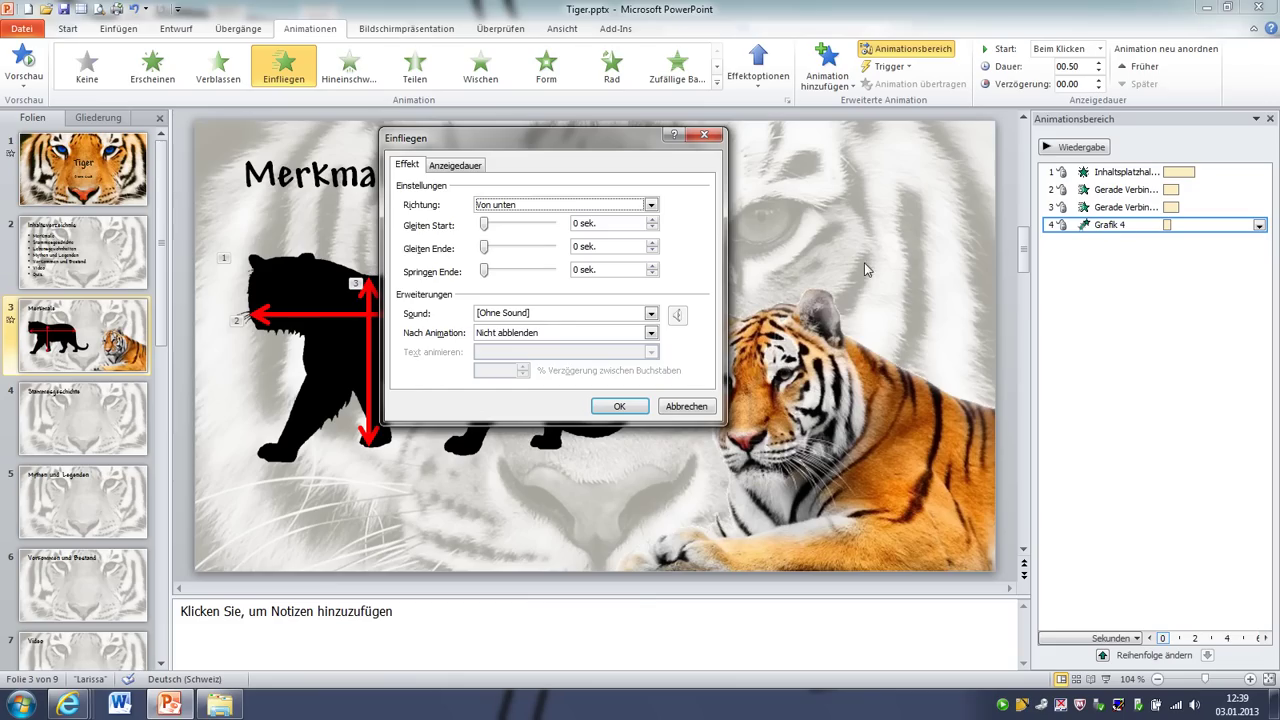
click(455, 166)
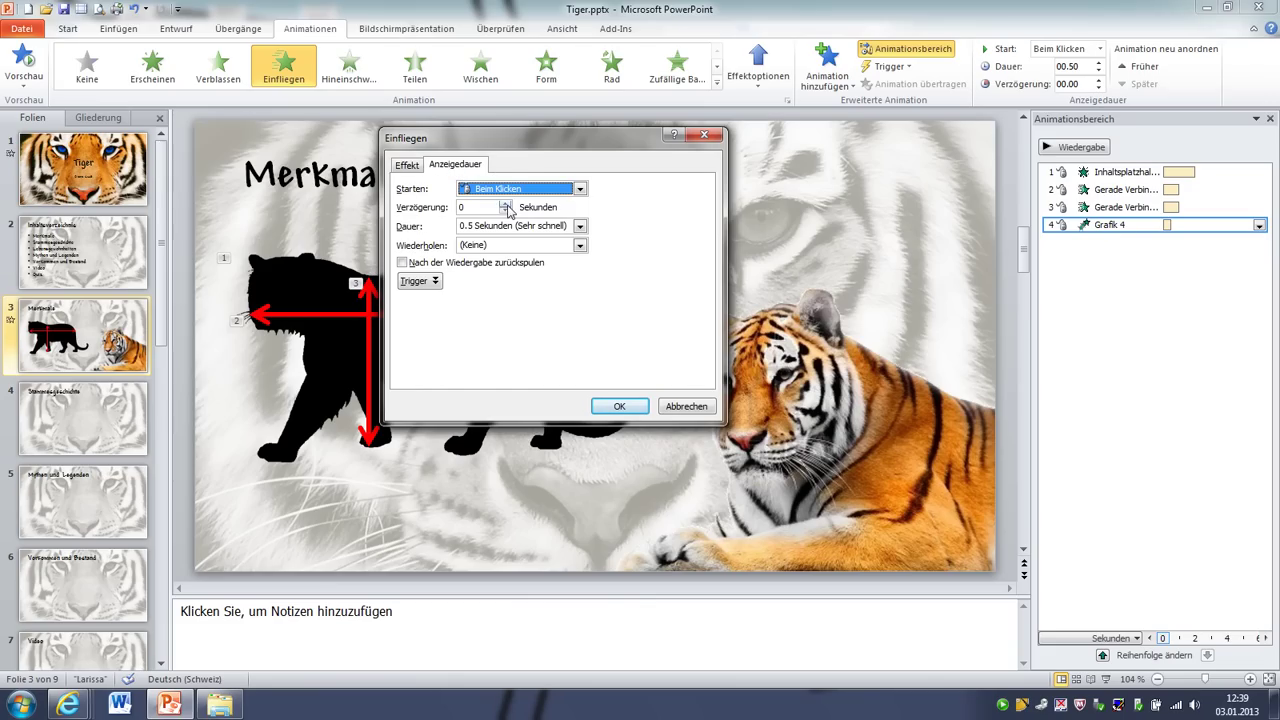
click(580, 226)
click(518, 234)
click(407, 165)
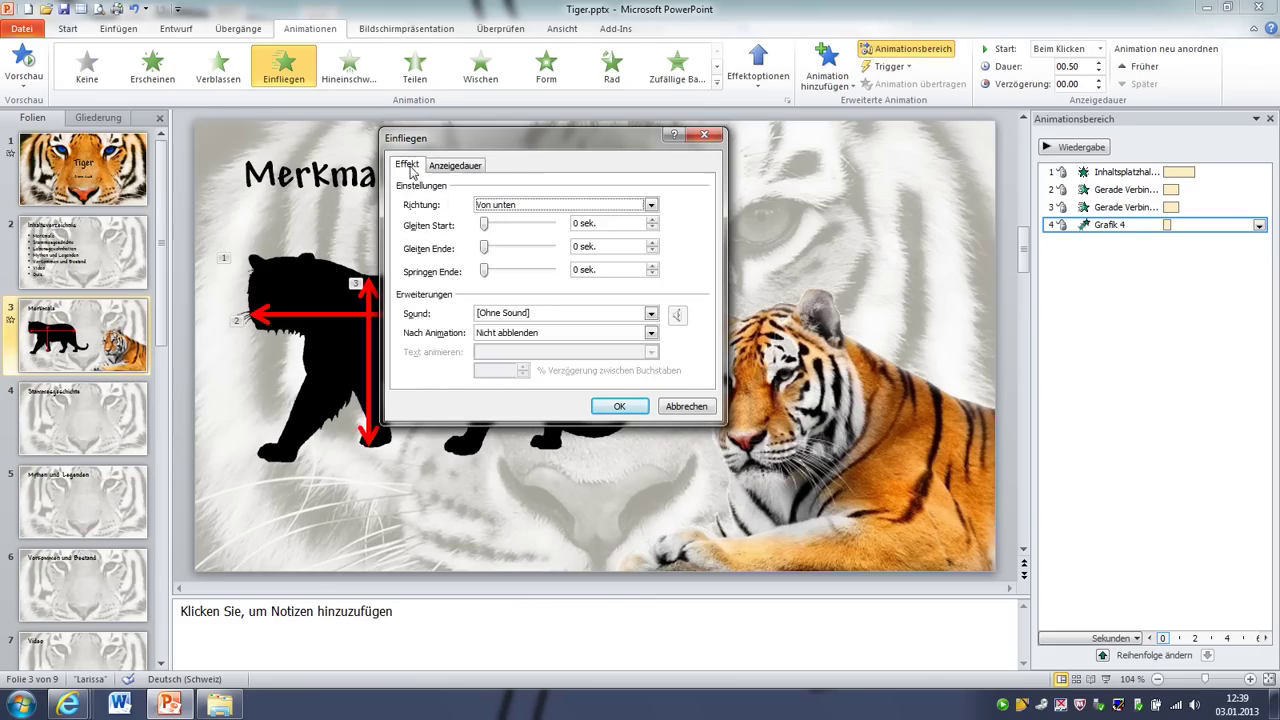
click(651, 205)
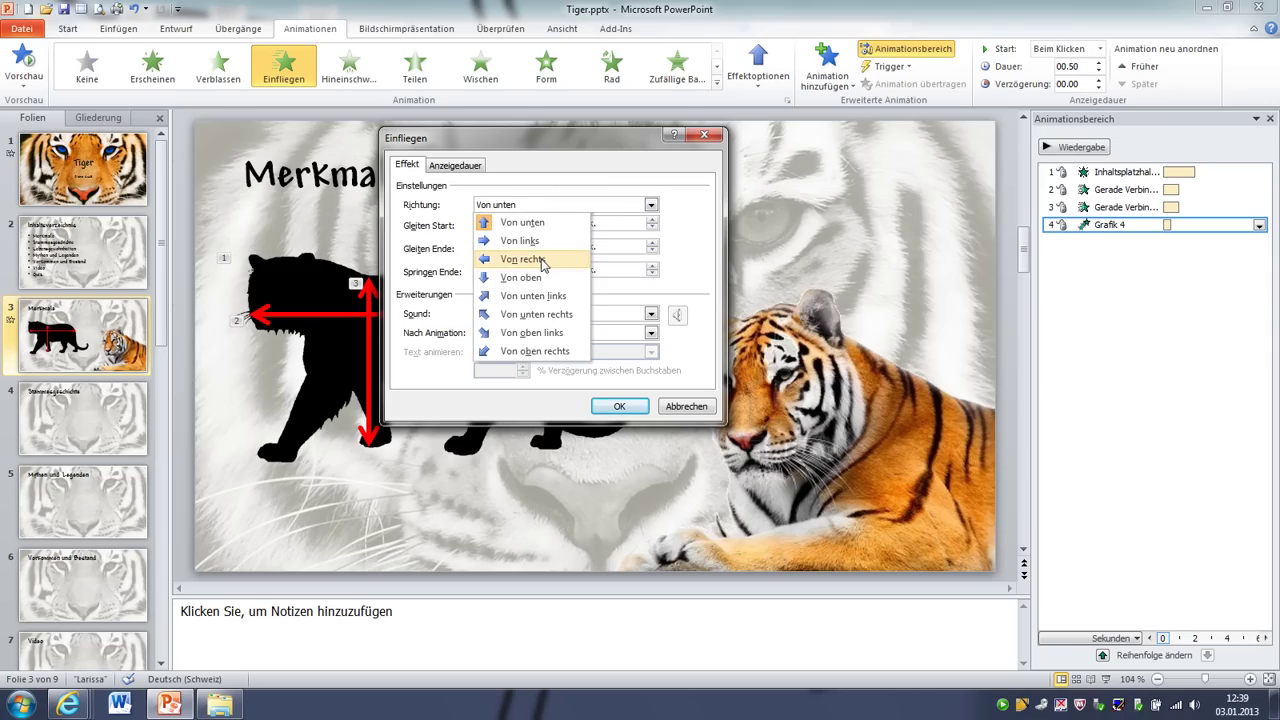
click(543, 262)
click(620, 406)
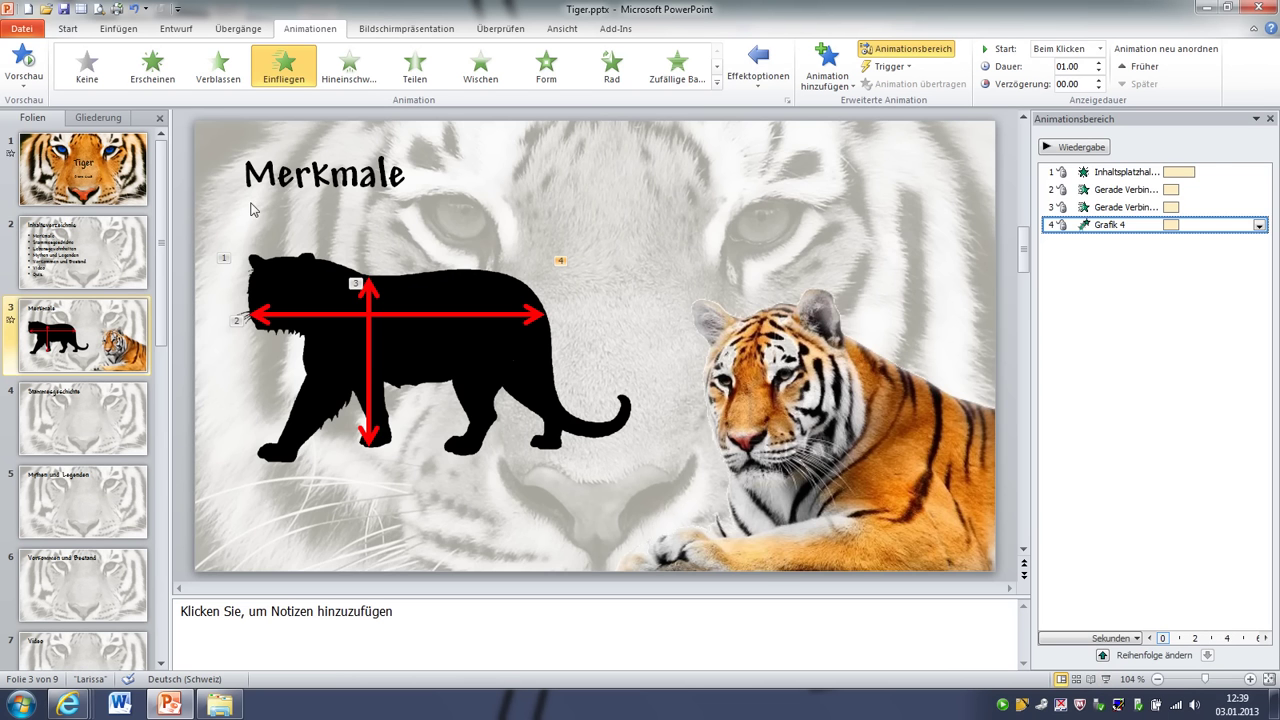
click(83, 168)
click(68, 318)
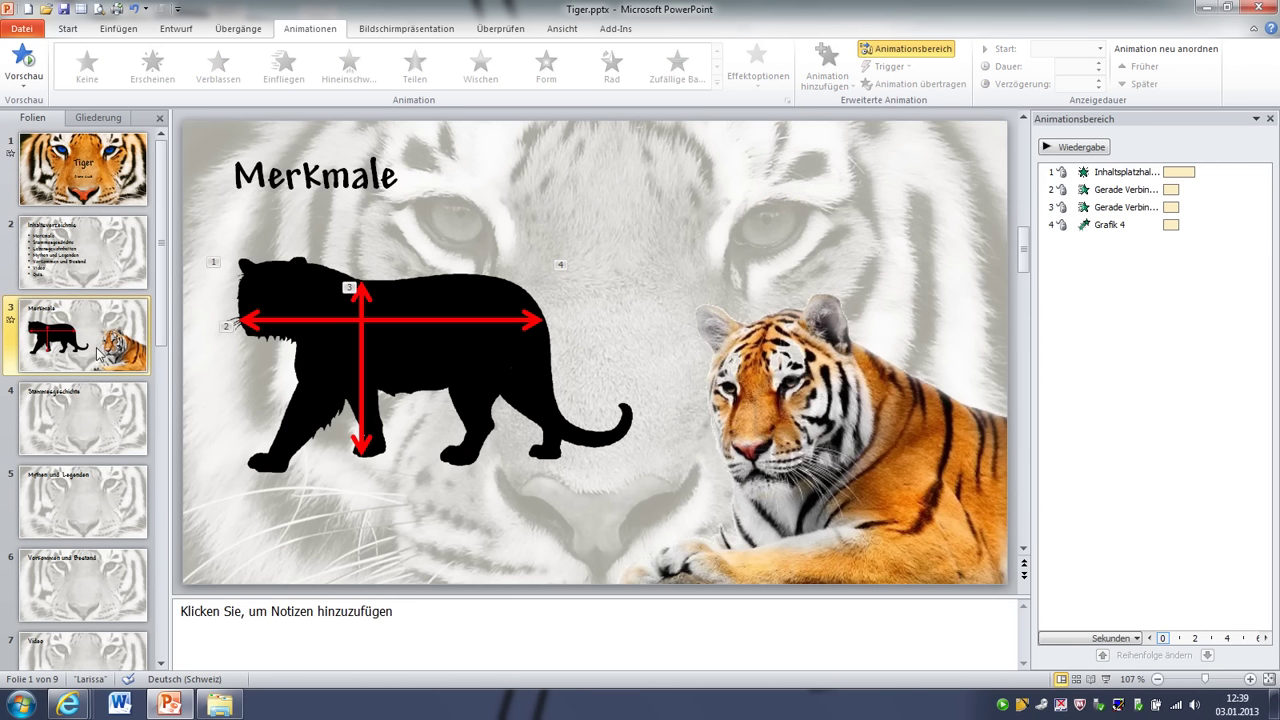
Play the Merkmale slide show through the silhouette fade and horizontal arrow, then exit with Esc
click(1106, 679)
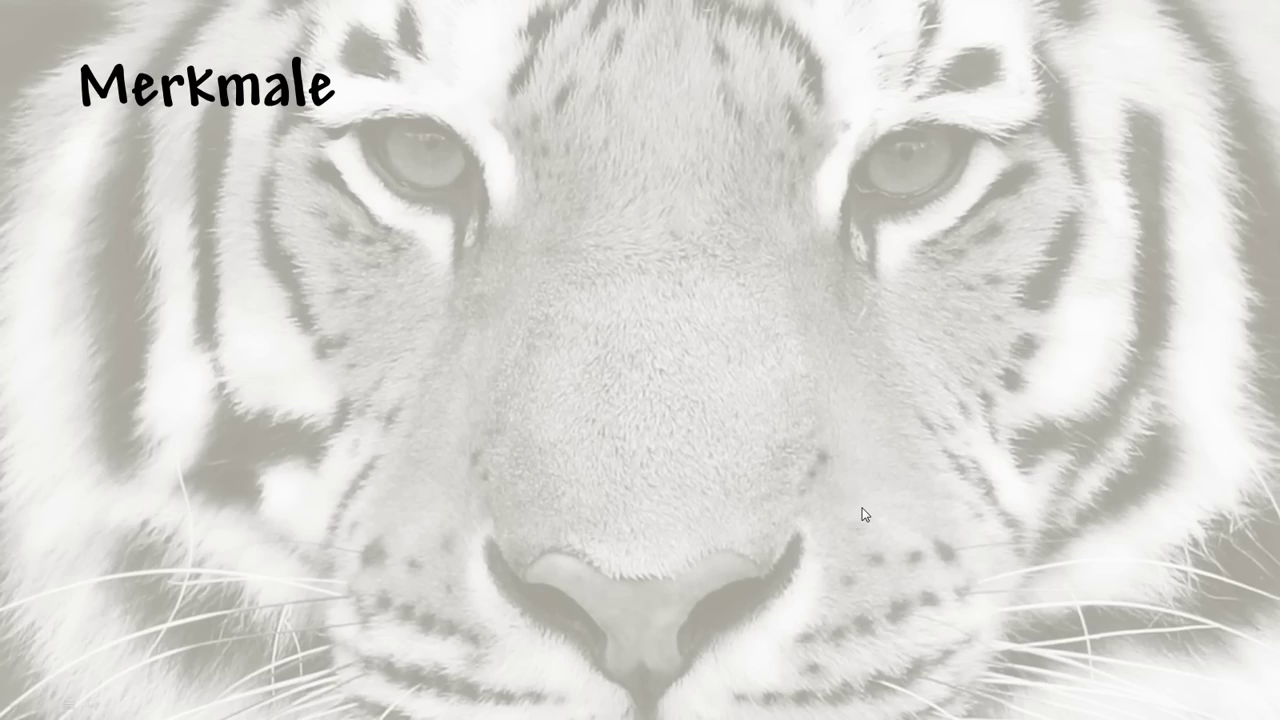
click(750, 454)
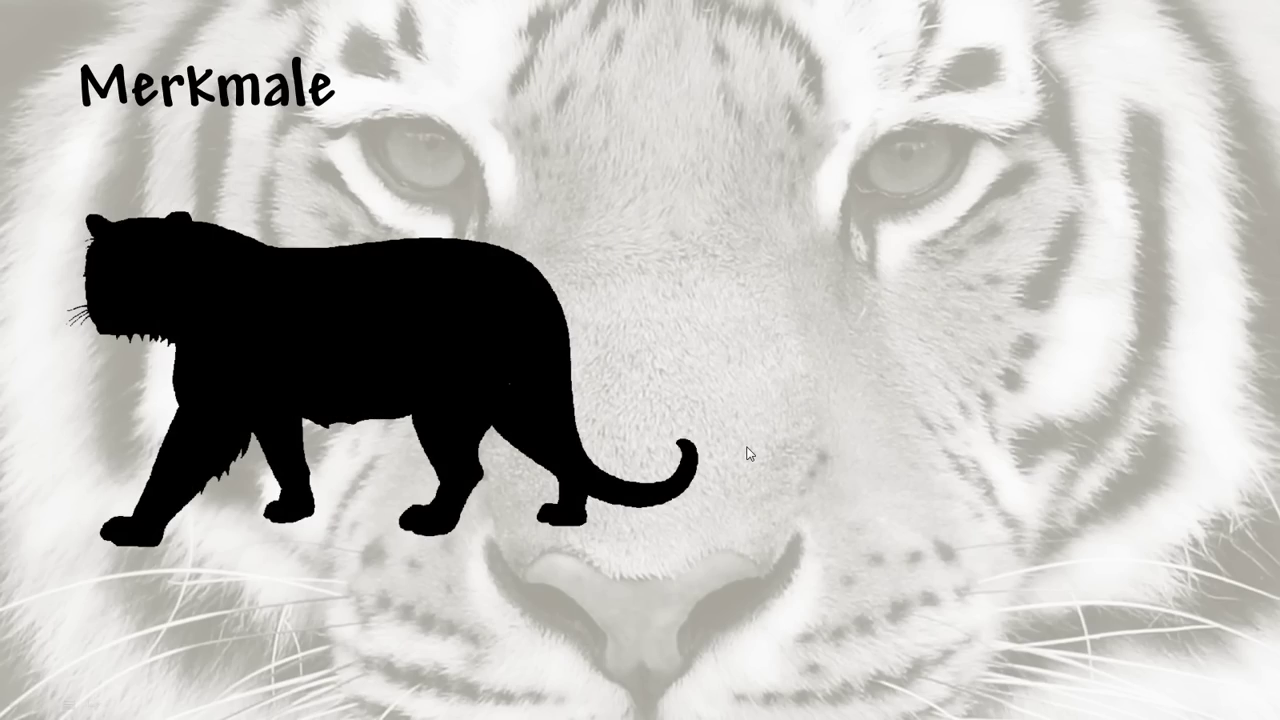
click(750, 454)
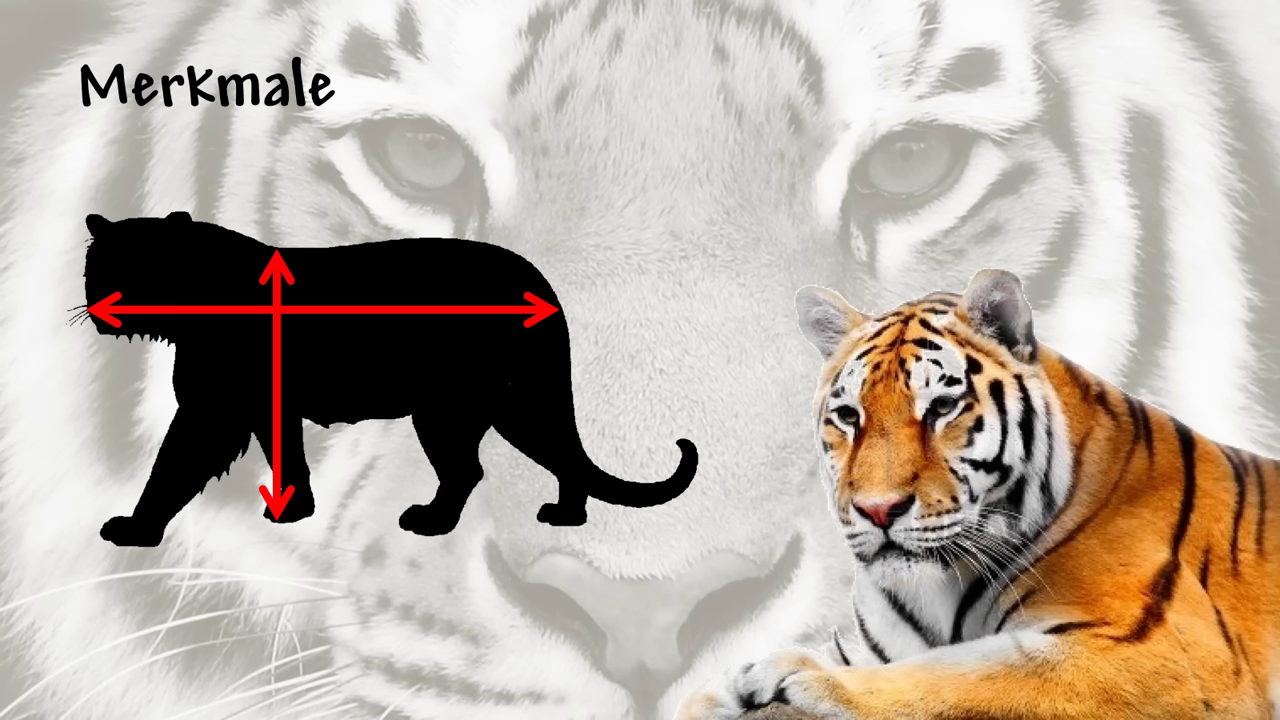
key(Escape)
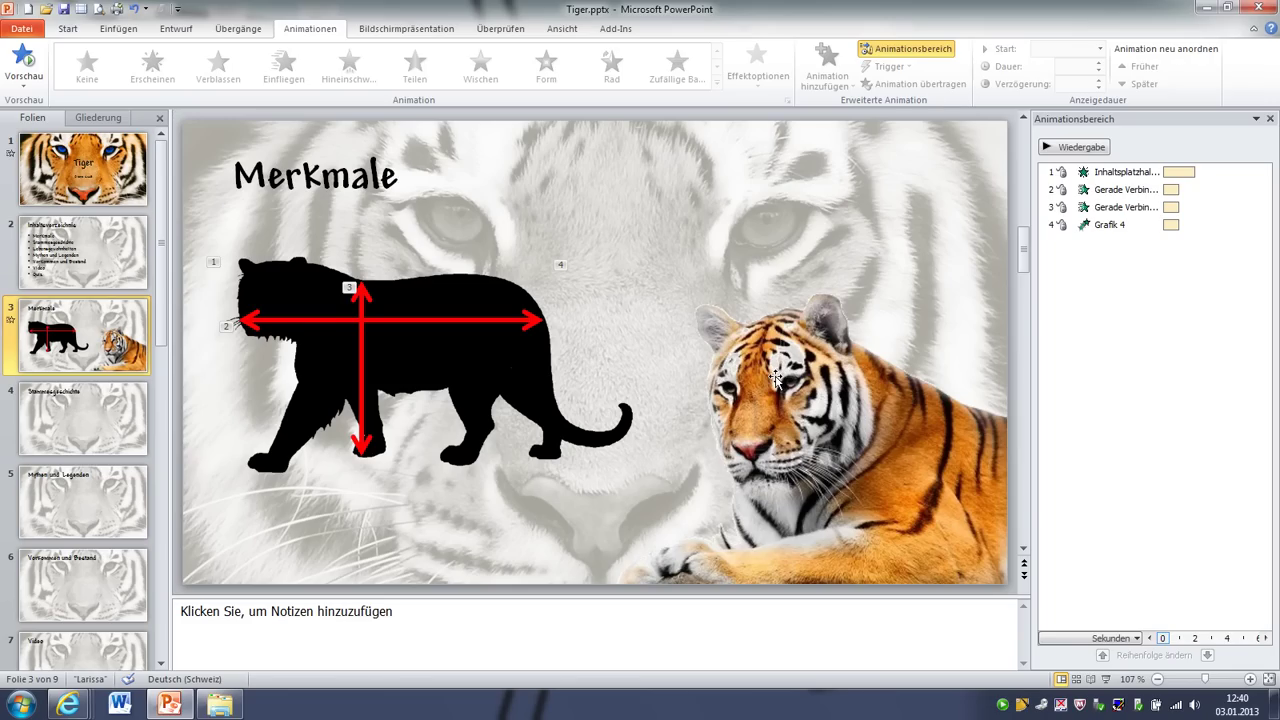
Insert a new text box on the black tiger silhouette
key(Tab)
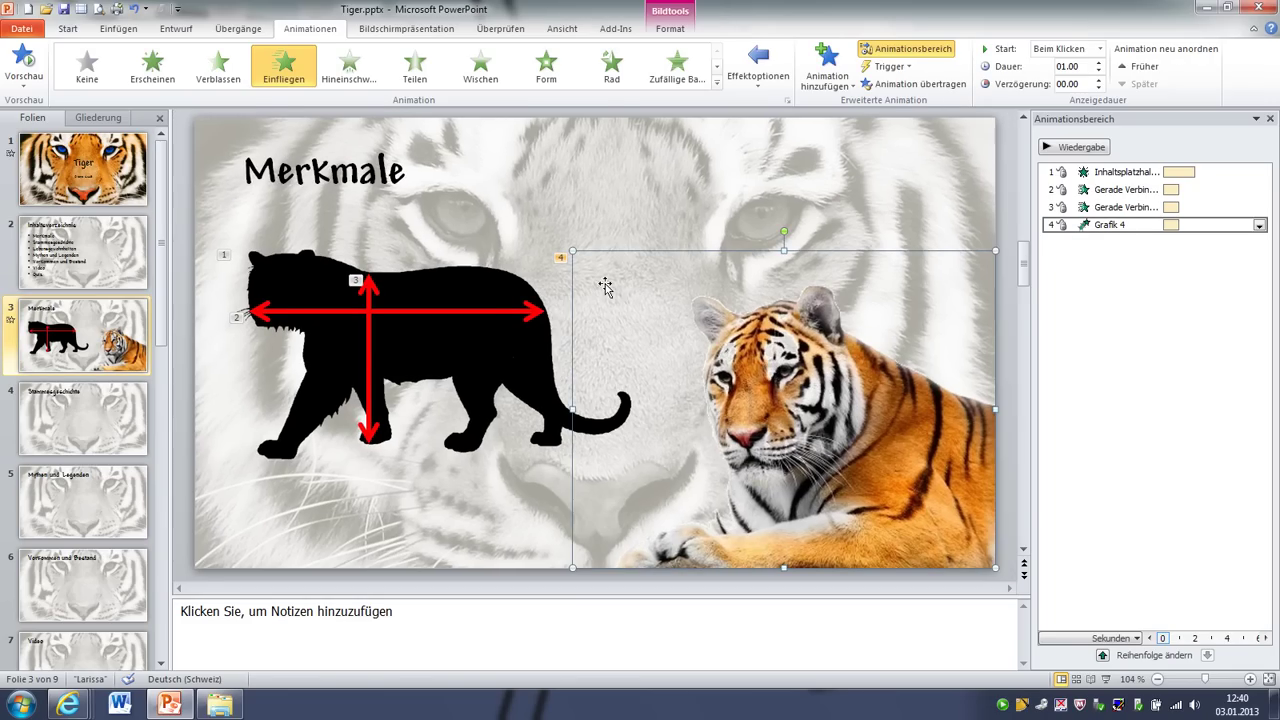
click(565, 490)
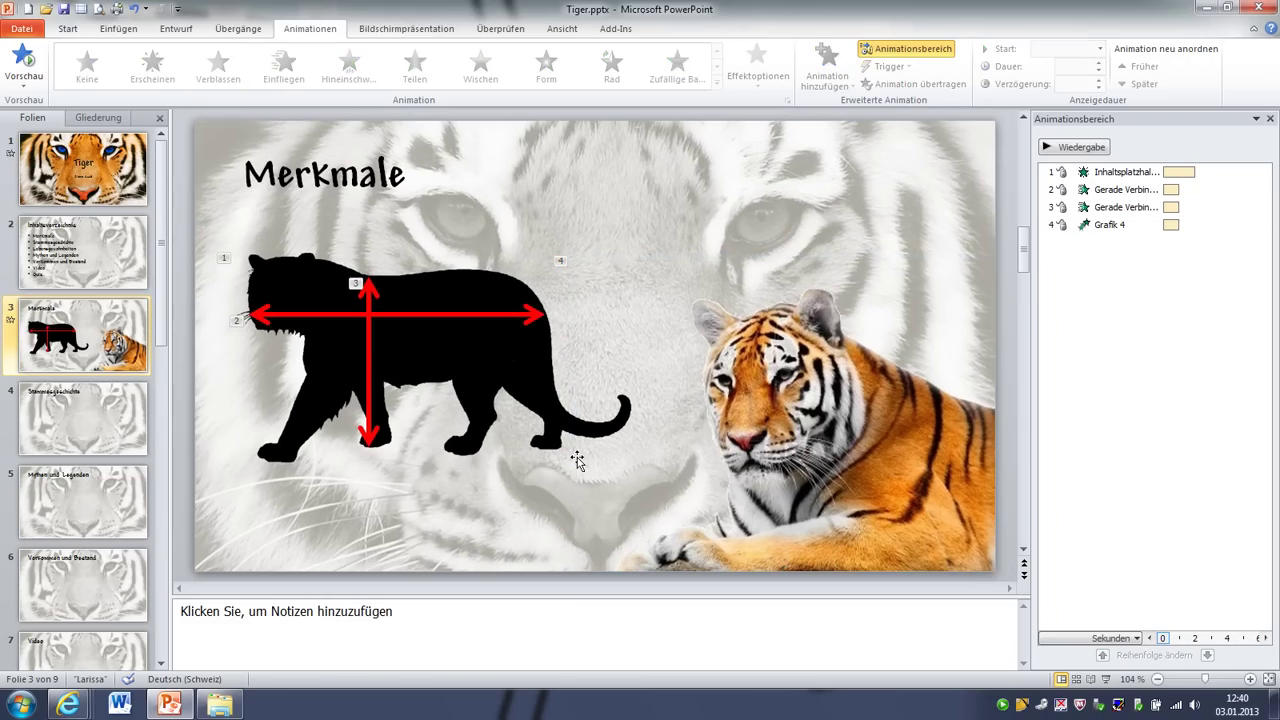
click(68, 30)
click(398, 30)
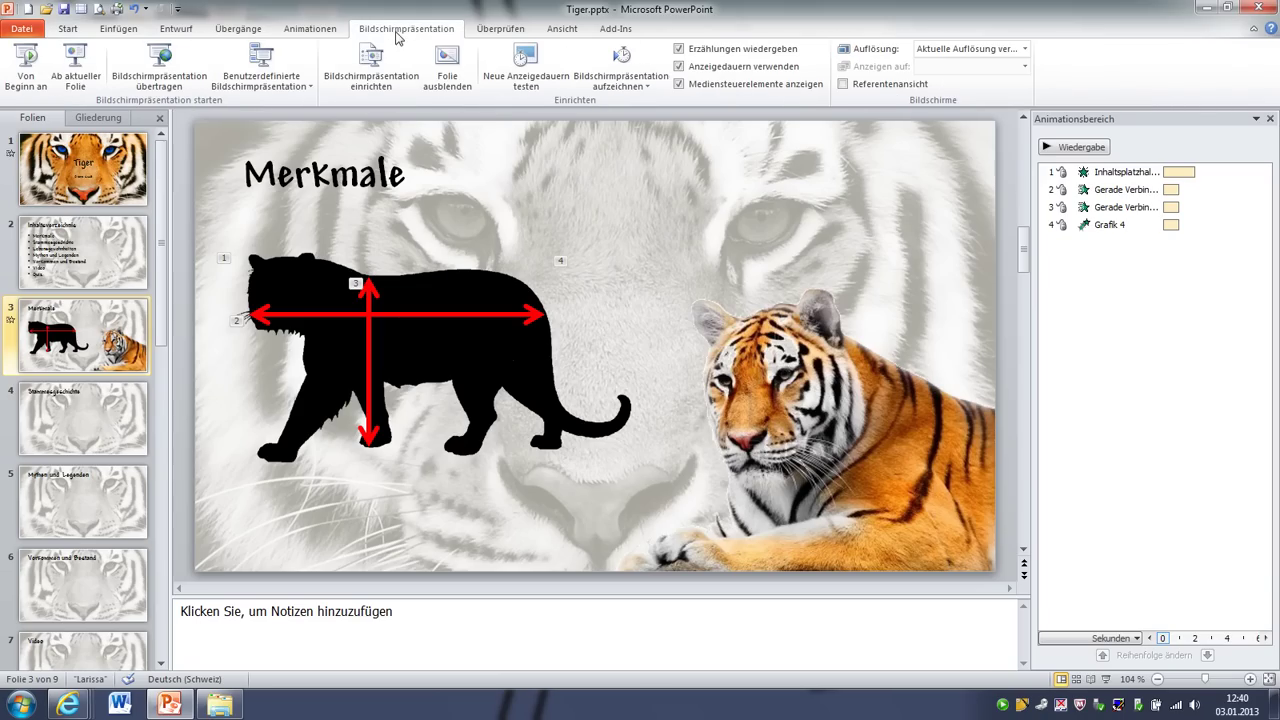
click(115, 29)
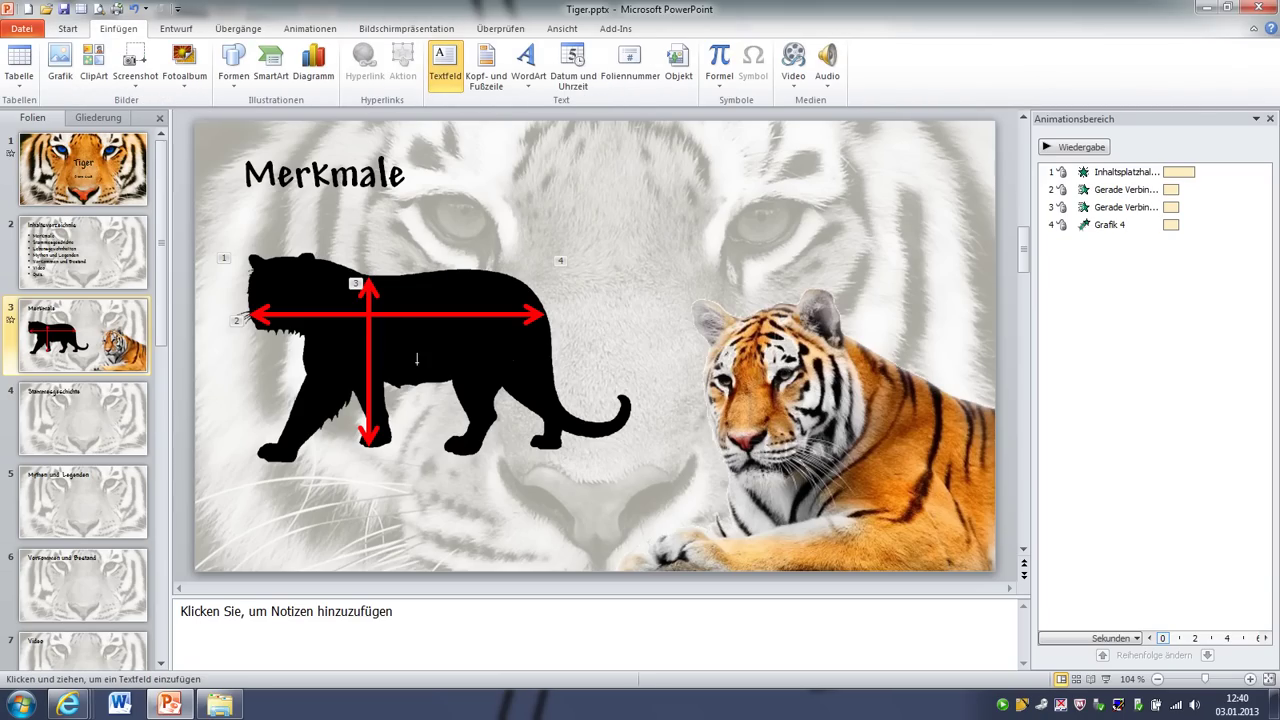
click(396, 340)
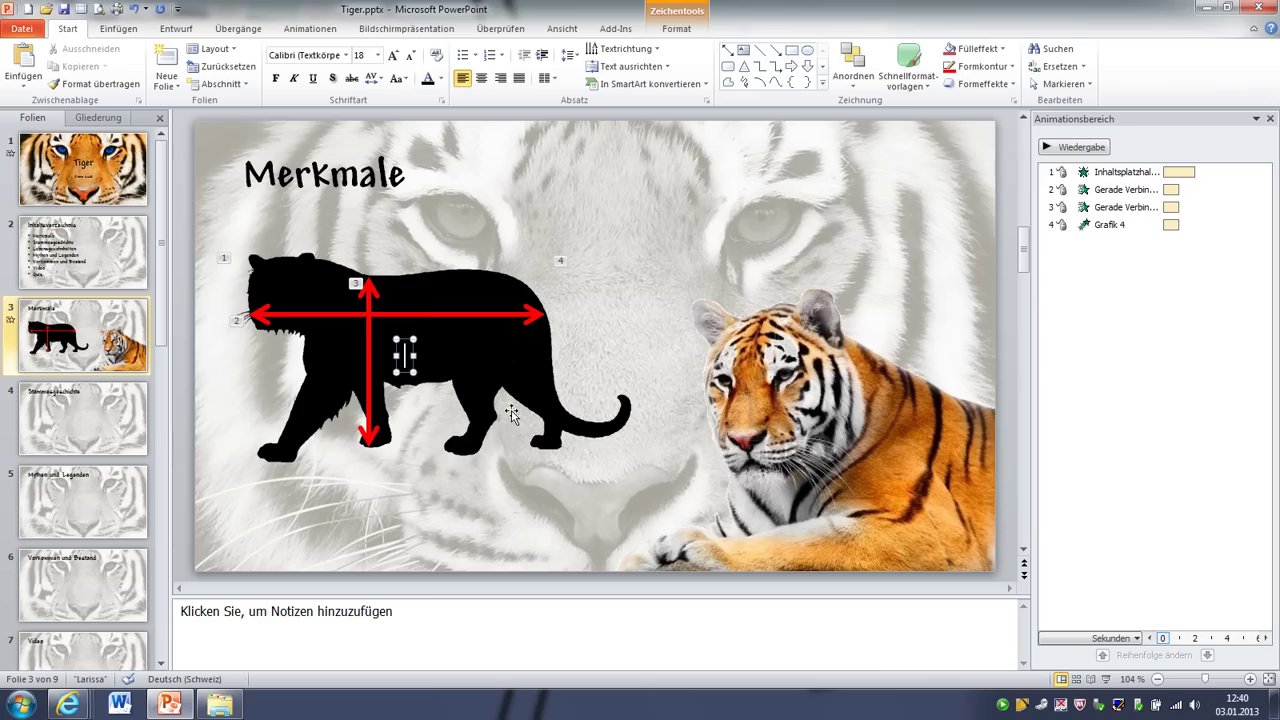
Type '2 bis 3 m' in red Andy font and move it above the horizontal arrow
click(441, 79)
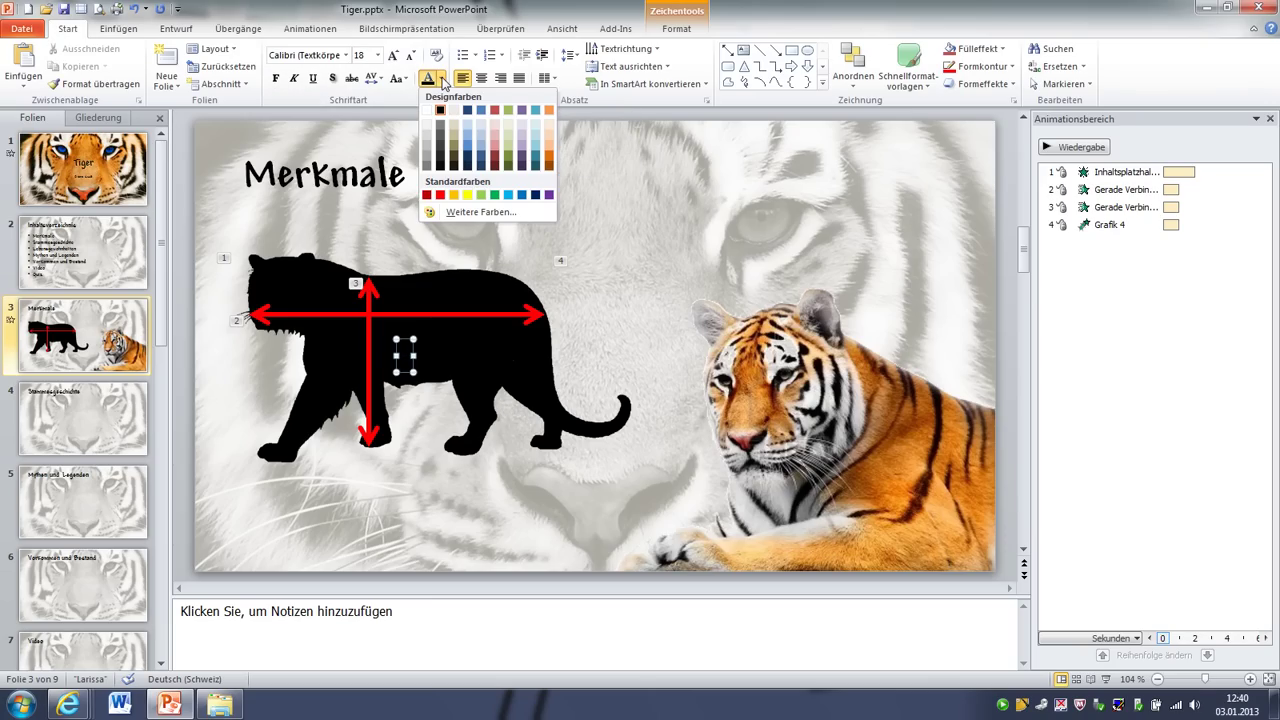
click(440, 194)
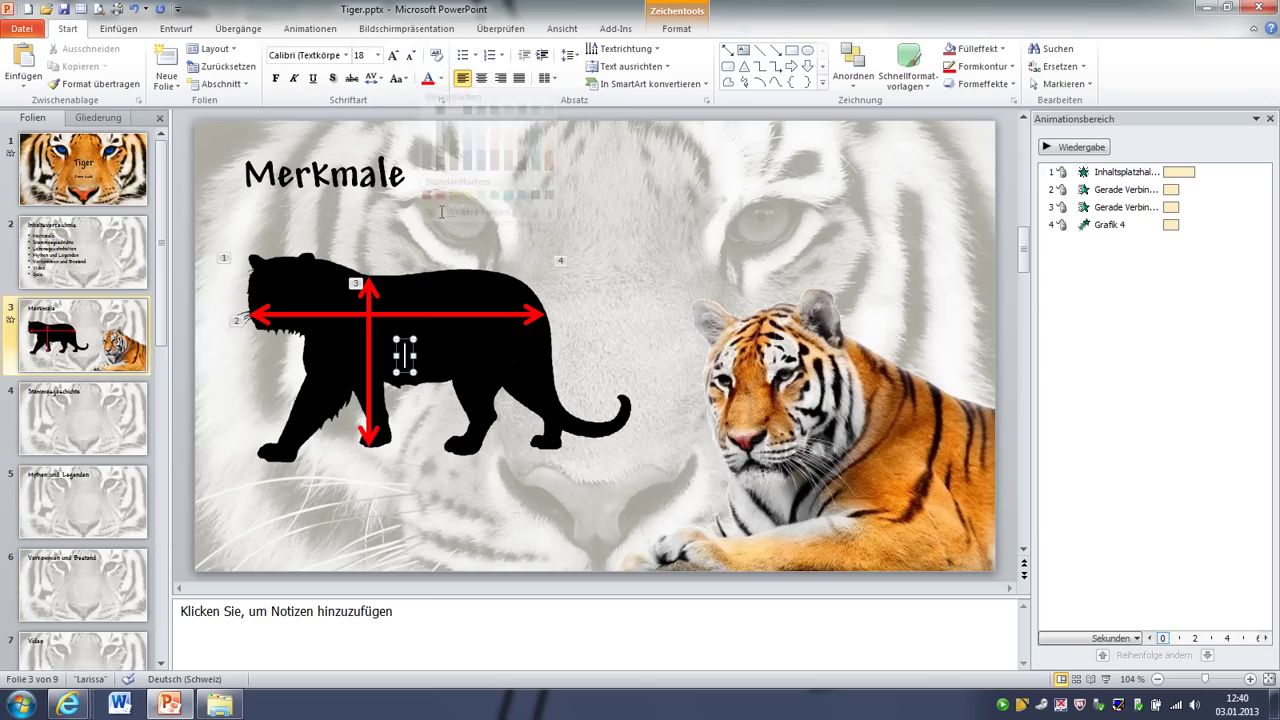
click(349, 60)
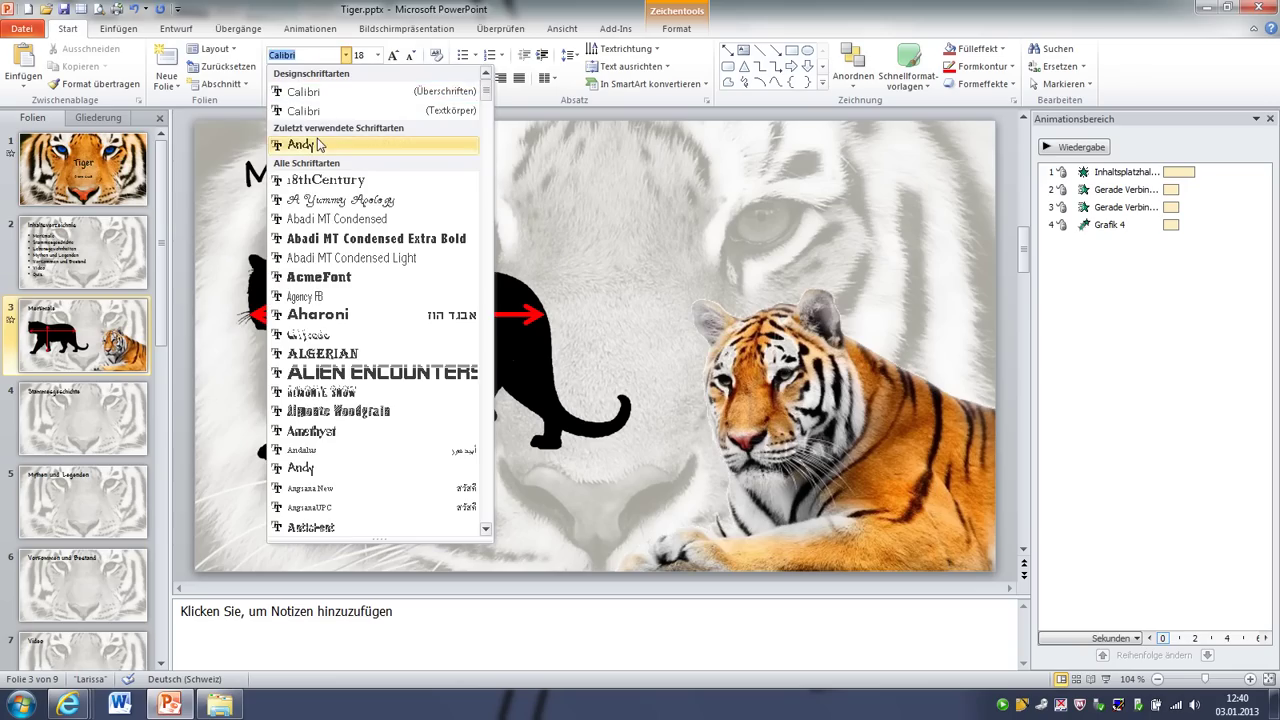
click(300, 146)
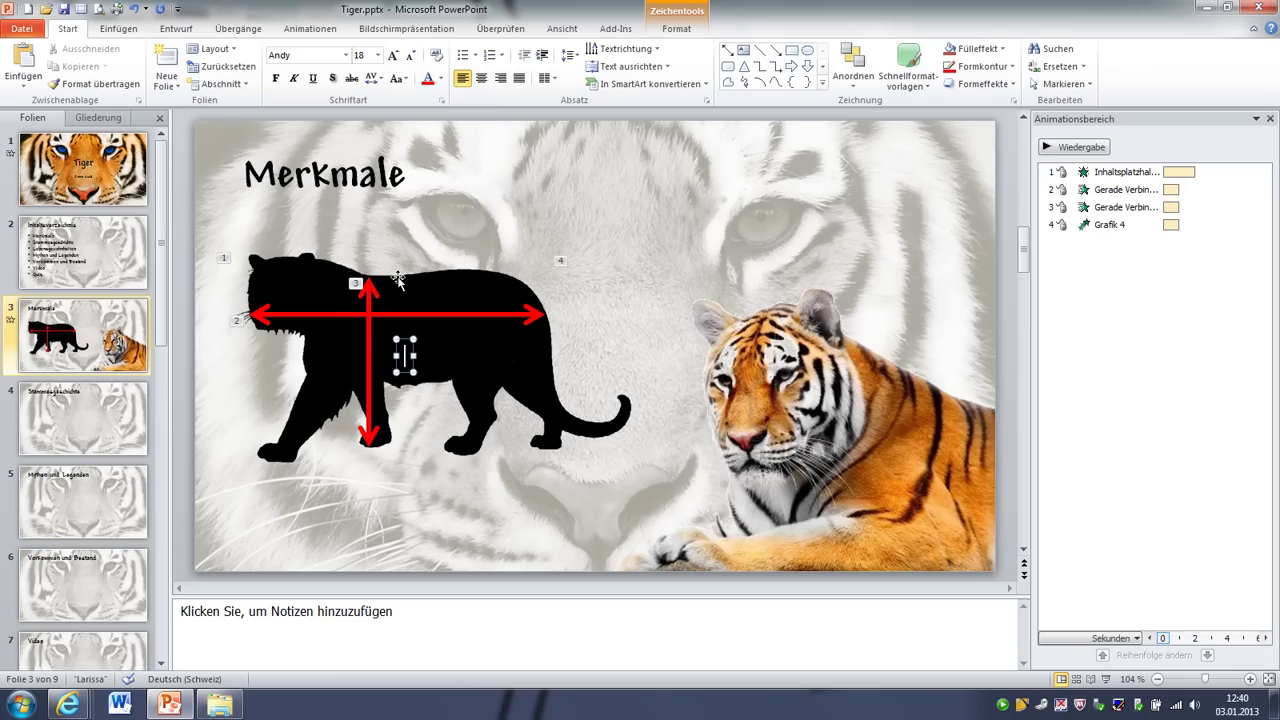
text(2 bi)
text(s 3 m)
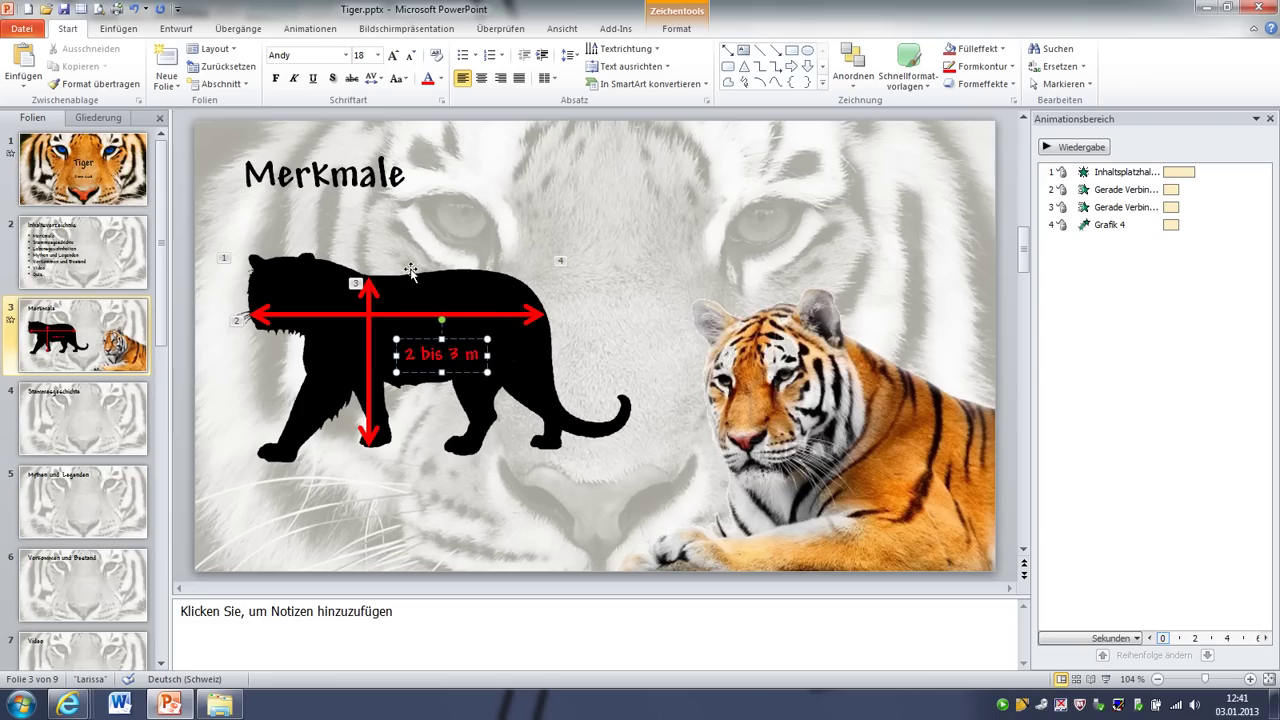
drag(471, 338, 471, 283)
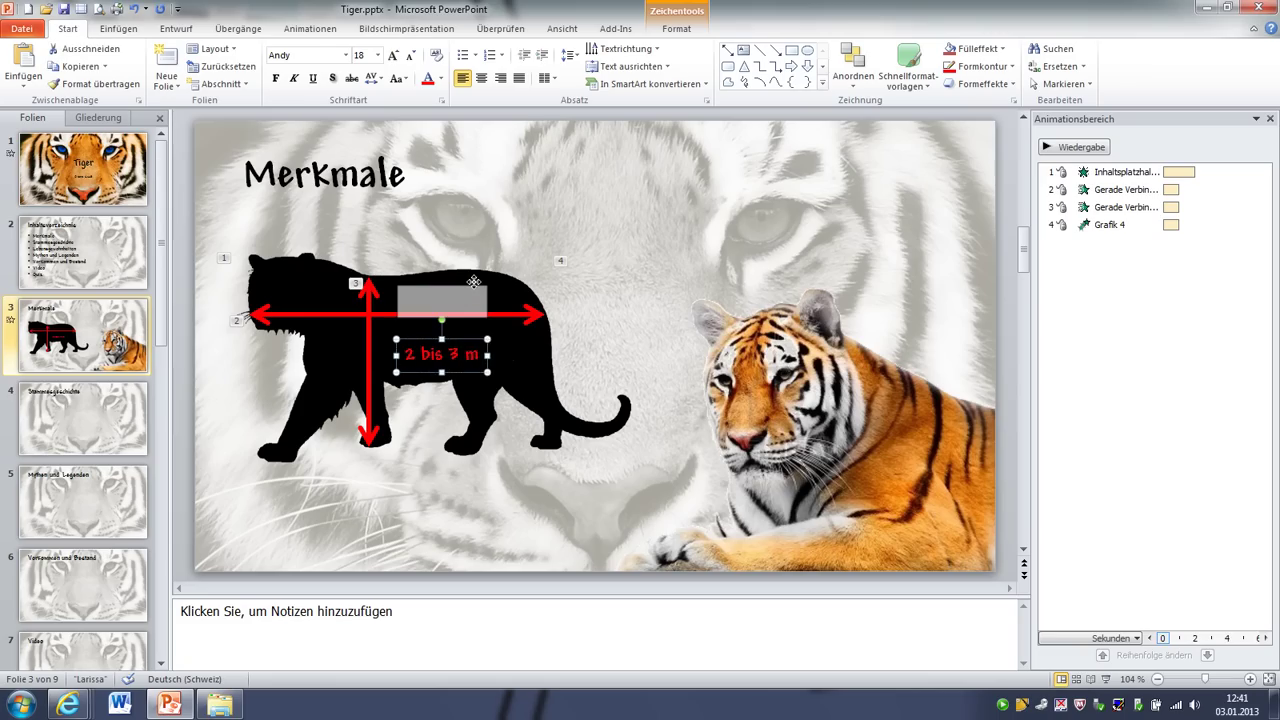
Give the '2 bis 3 m' label an Erscheinen animation and paste a copy of it
click(310, 28)
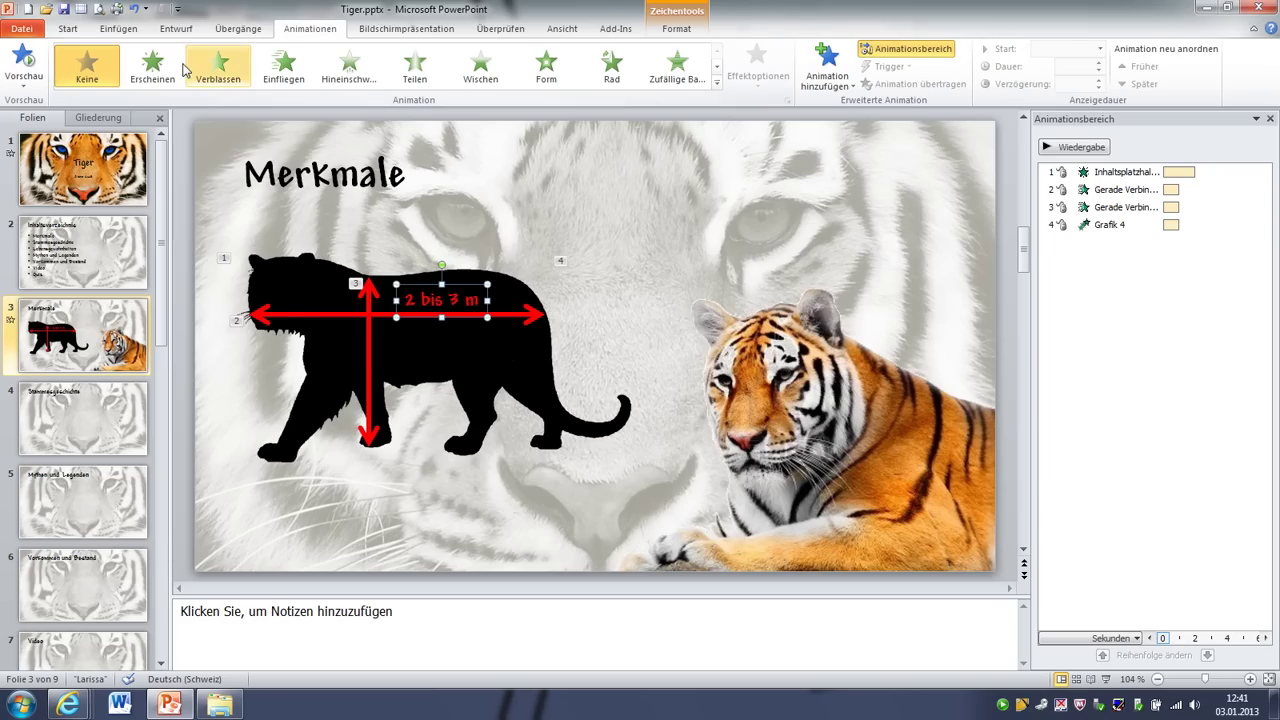
click(152, 66)
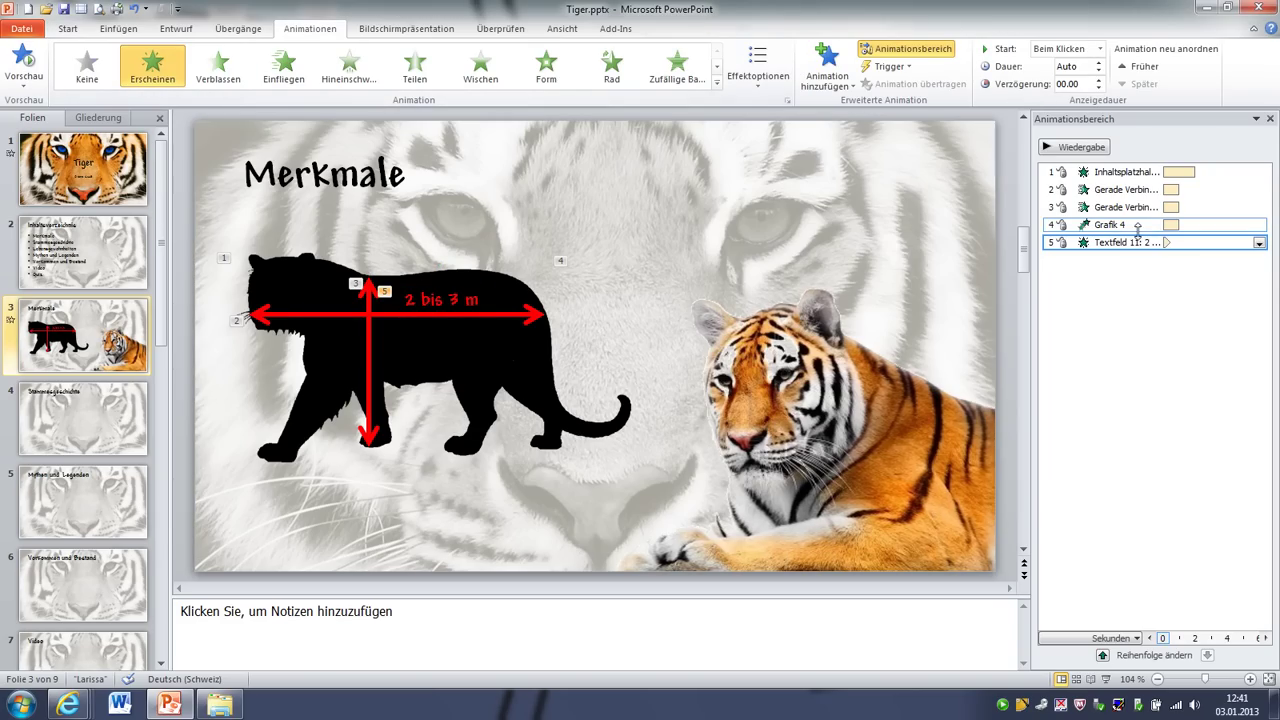
click(456, 299)
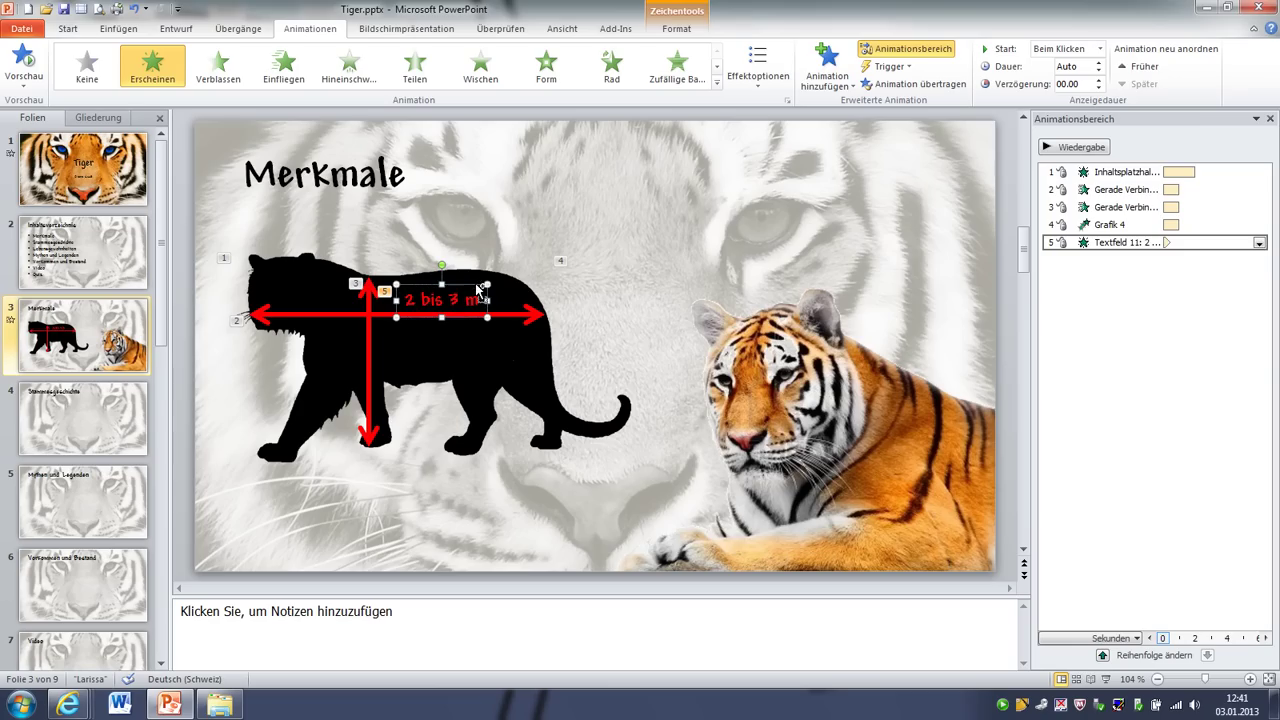
key(ctrl+v)
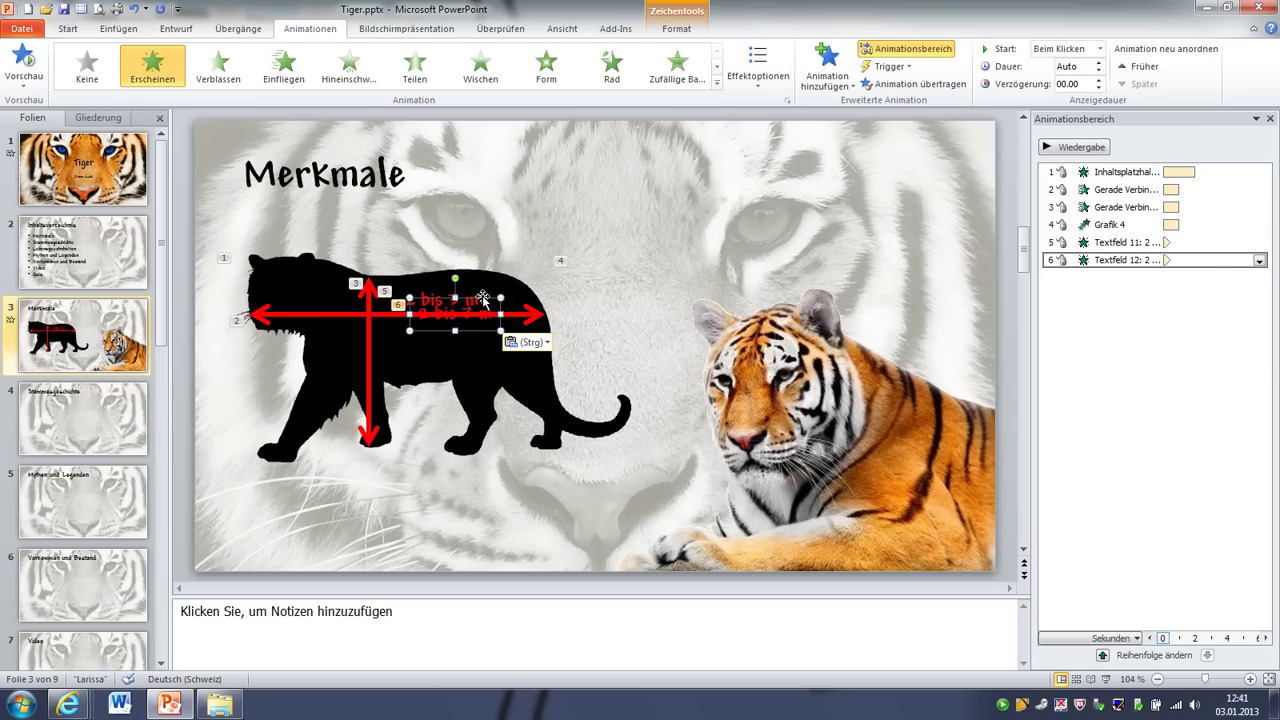
Move the copied label beside the vertical arrow and change its text to '1m'
mouse_move(483, 297)
mouse_down()
mouse_move(487, 354)
mouse_move(403, 343)
mouse_up()
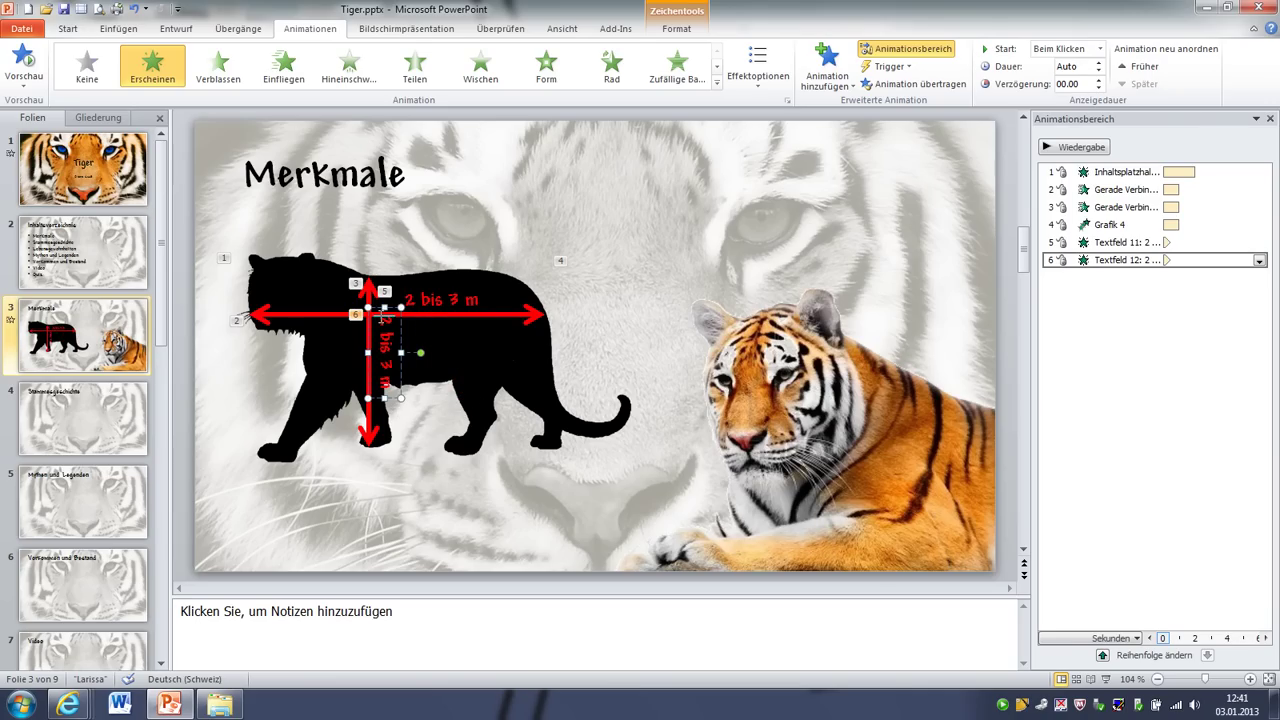
drag(383, 316, 386, 398)
text(1m)
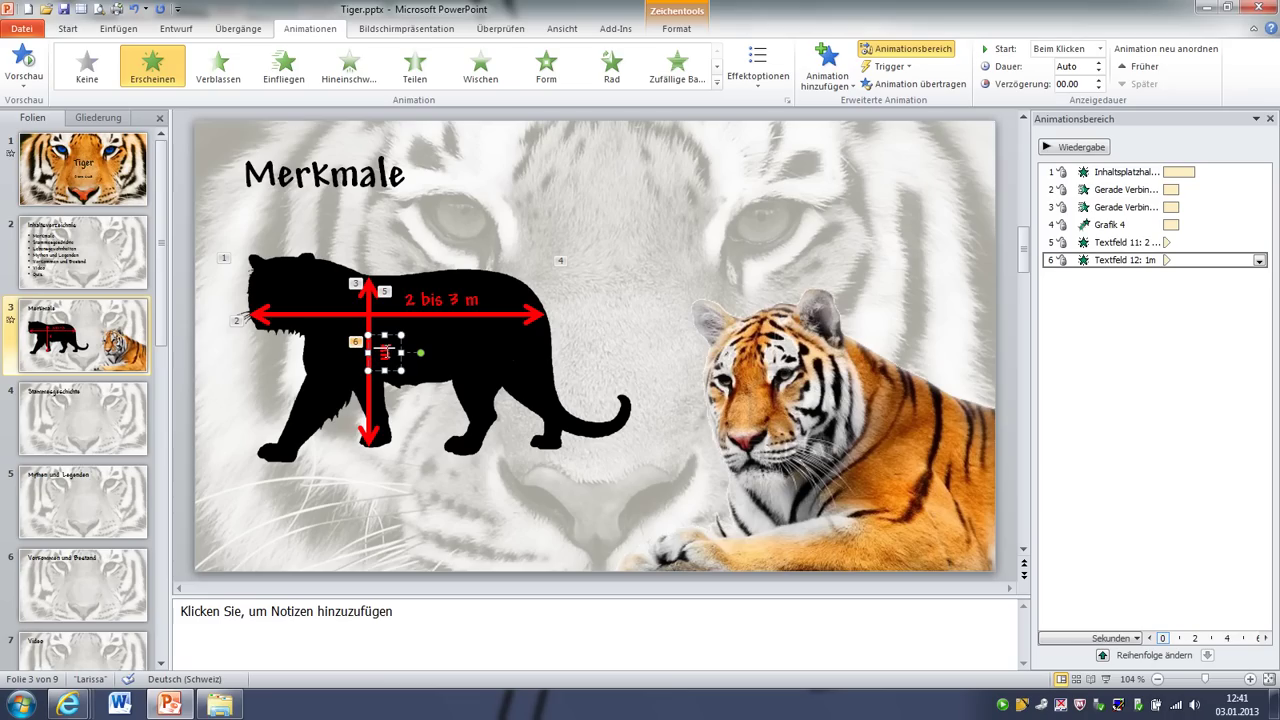
click(620, 402)
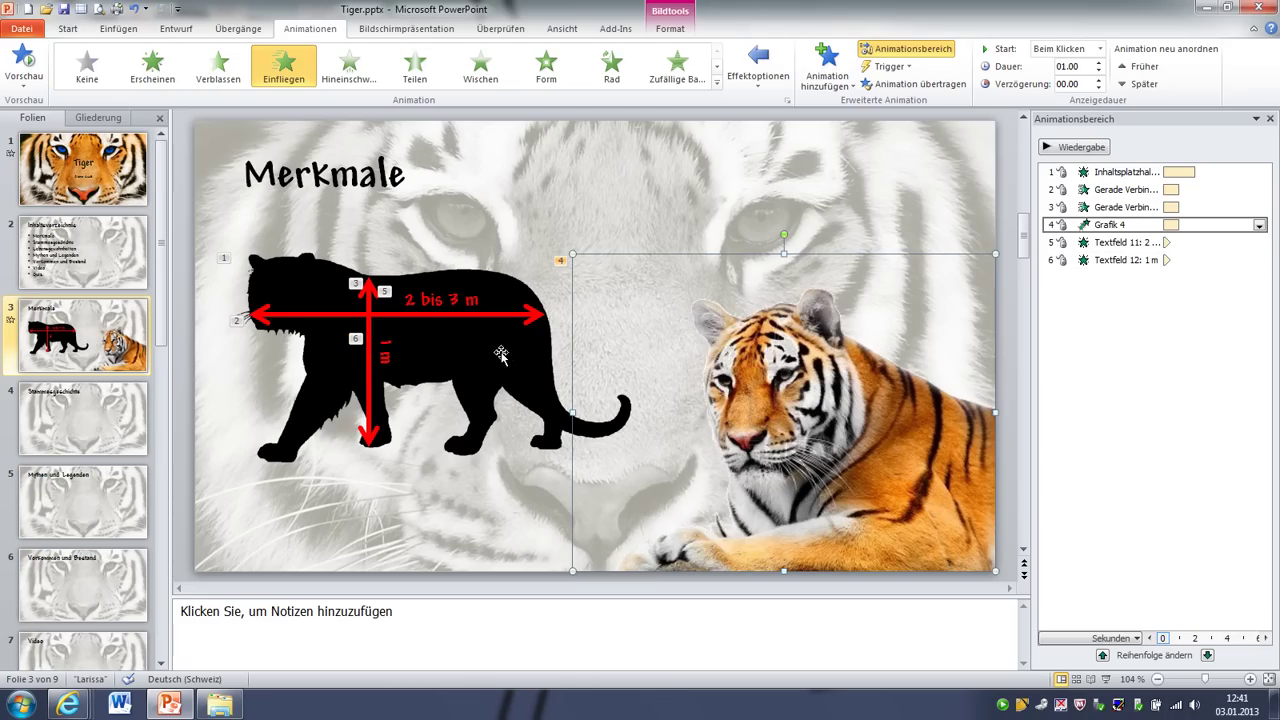
click(631, 200)
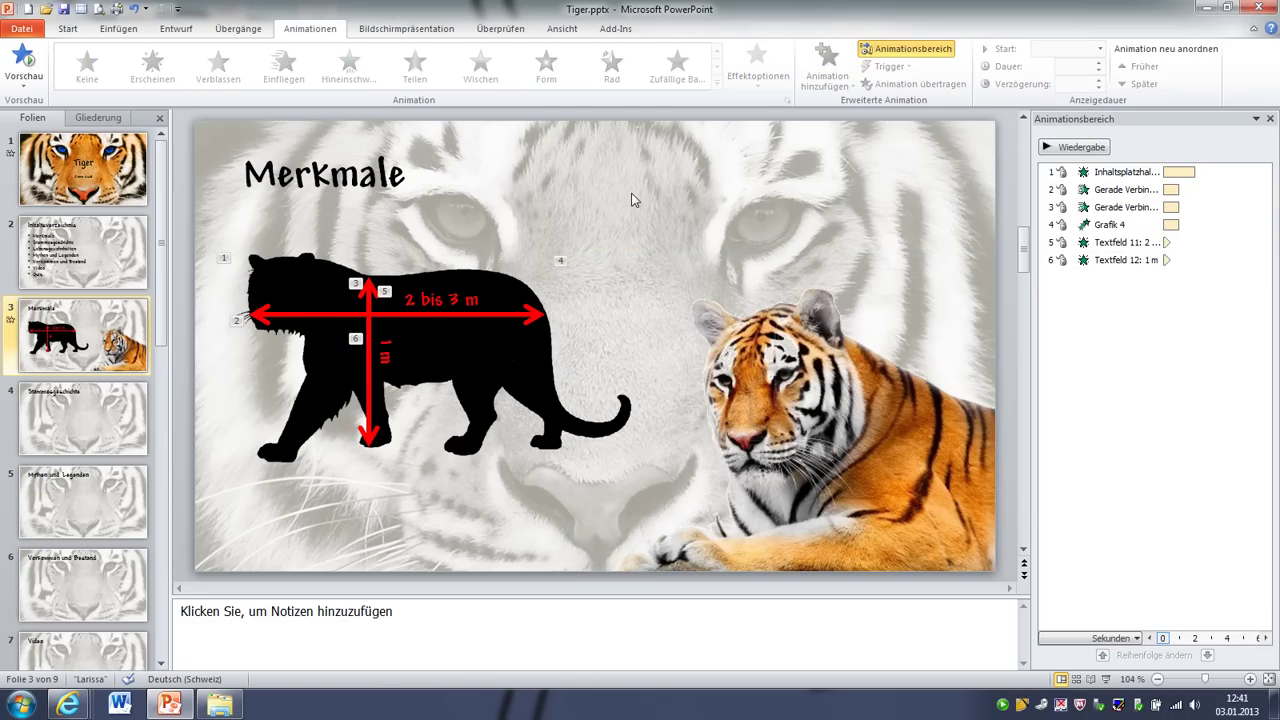
click(1116, 679)
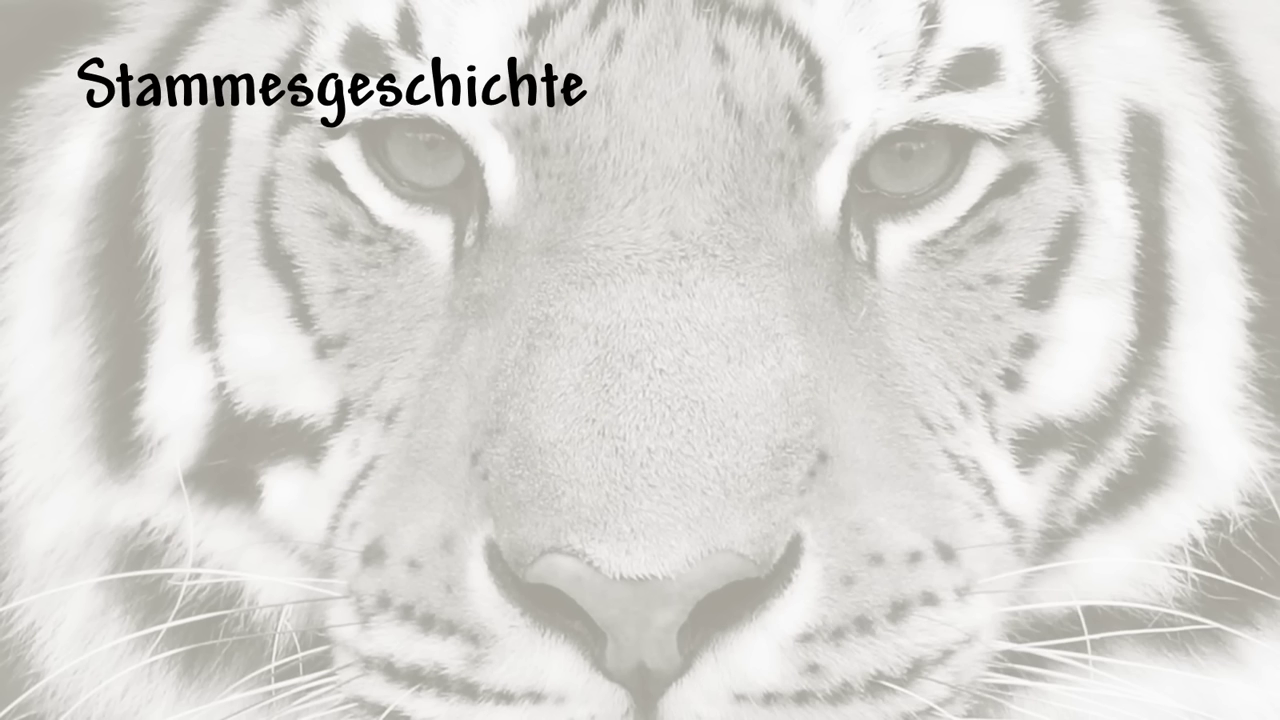
right_click(683, 427)
click(781, 620)
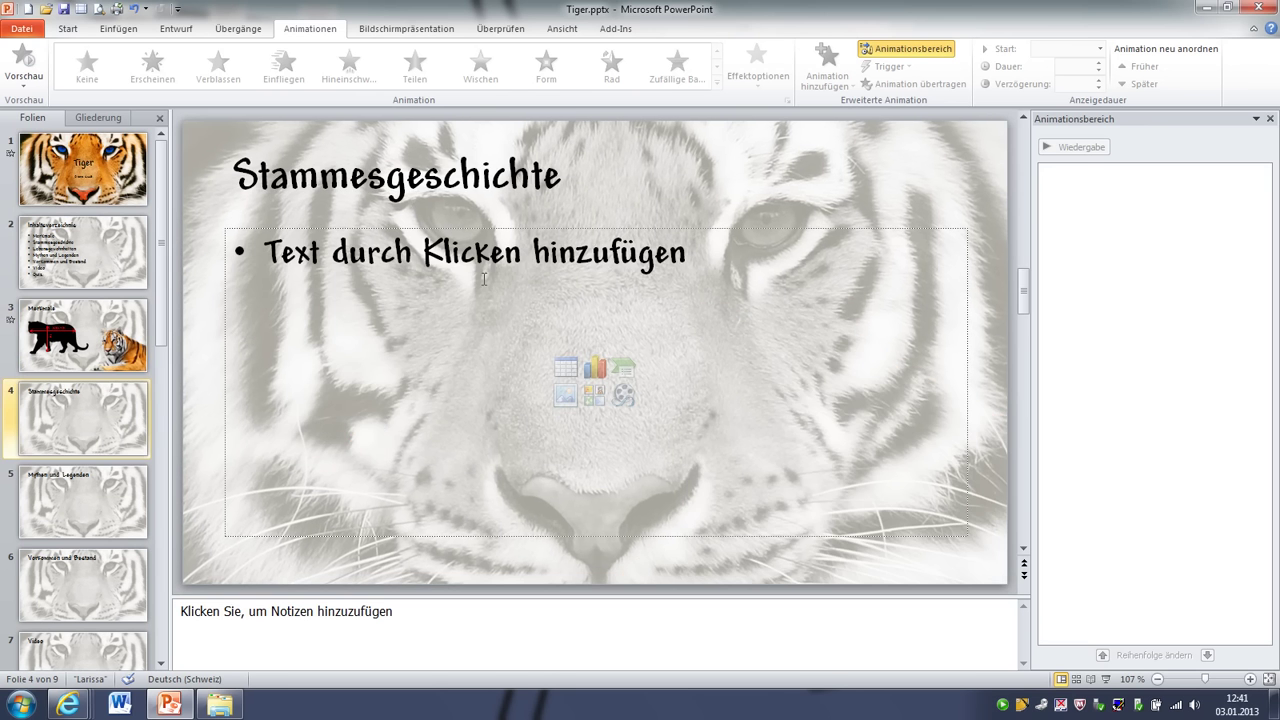
scroll(278, 298, up, 1)
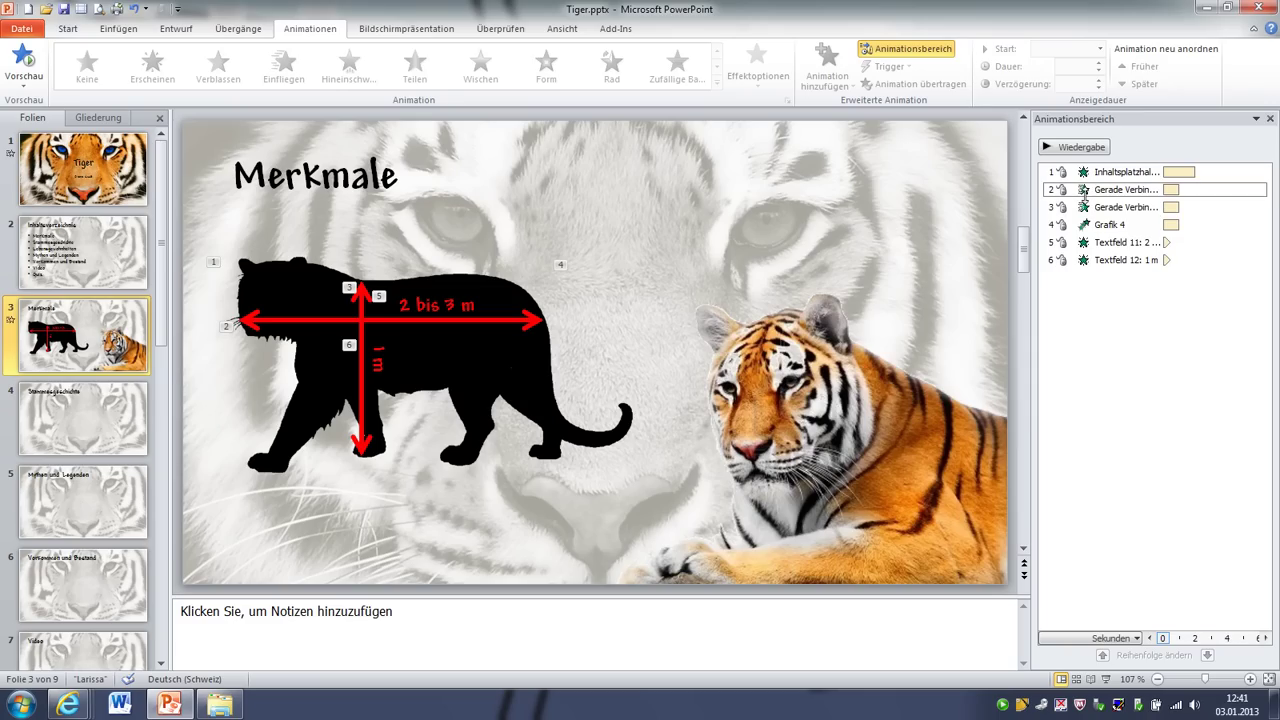
Reorder the animations so the '2 bis 3 m' and '1 m' labels follow their arrows
click(1092, 189)
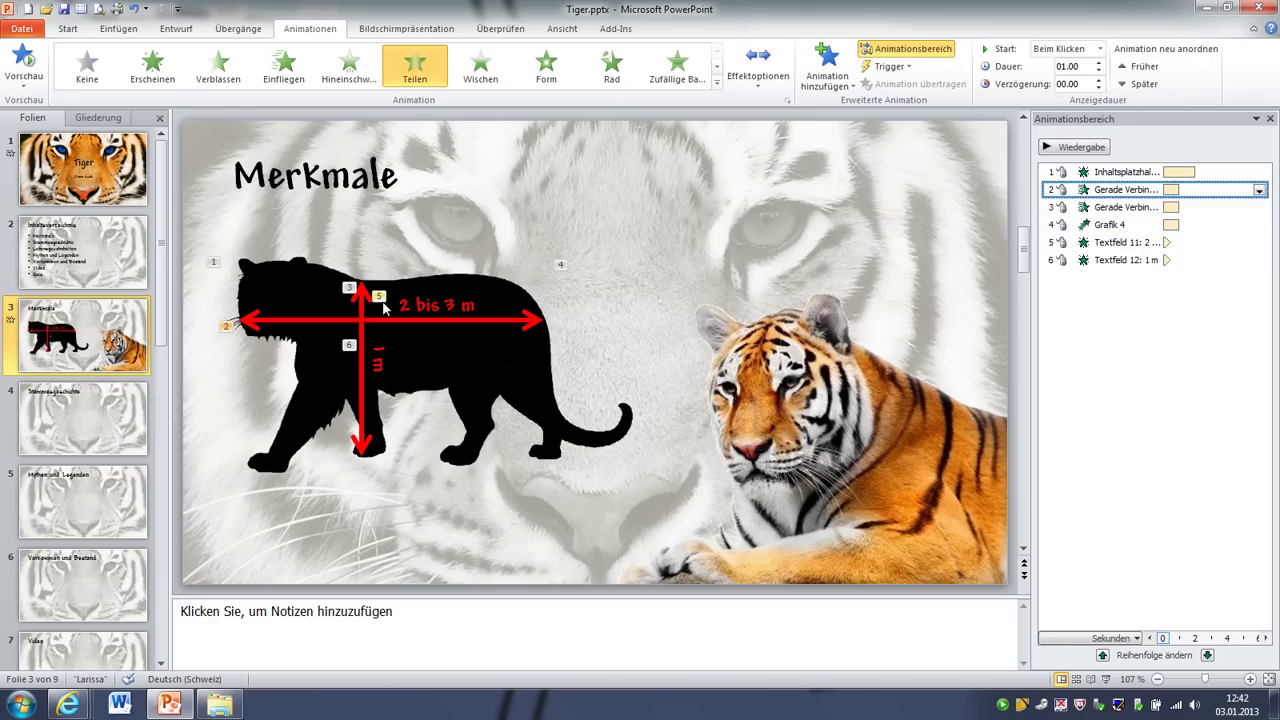
click(415, 303)
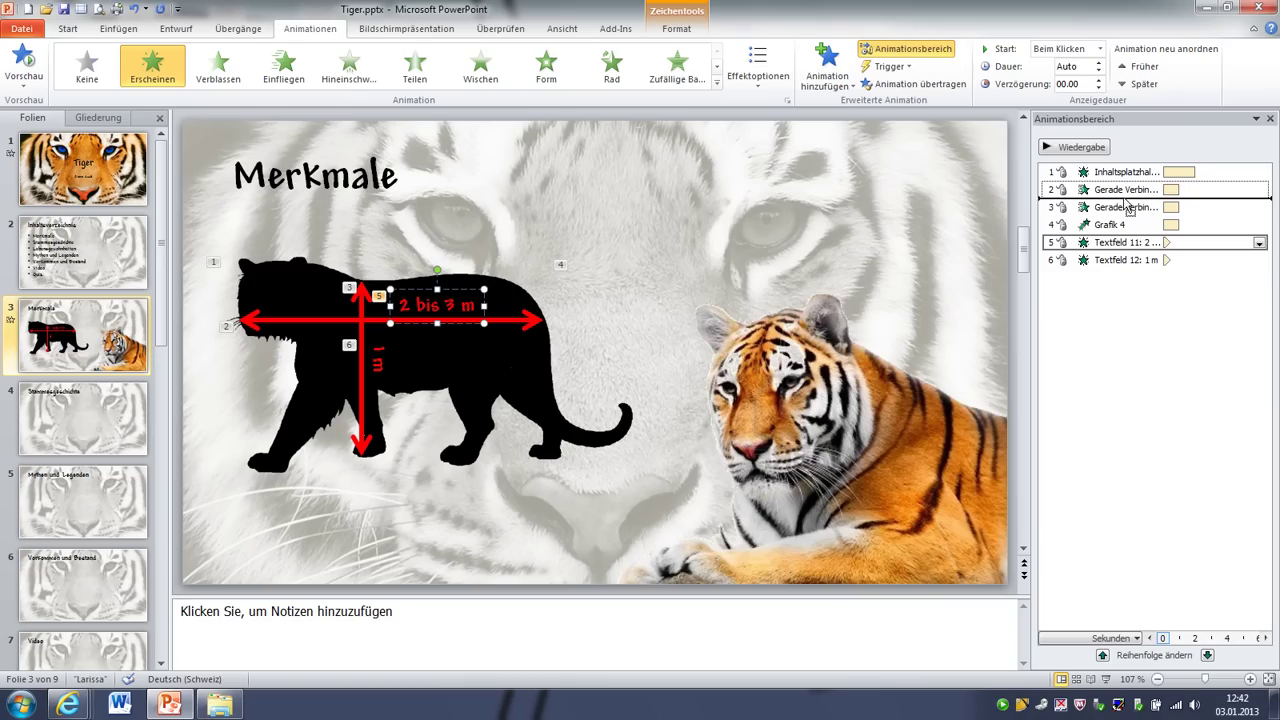
drag(1125, 243, 1130, 202)
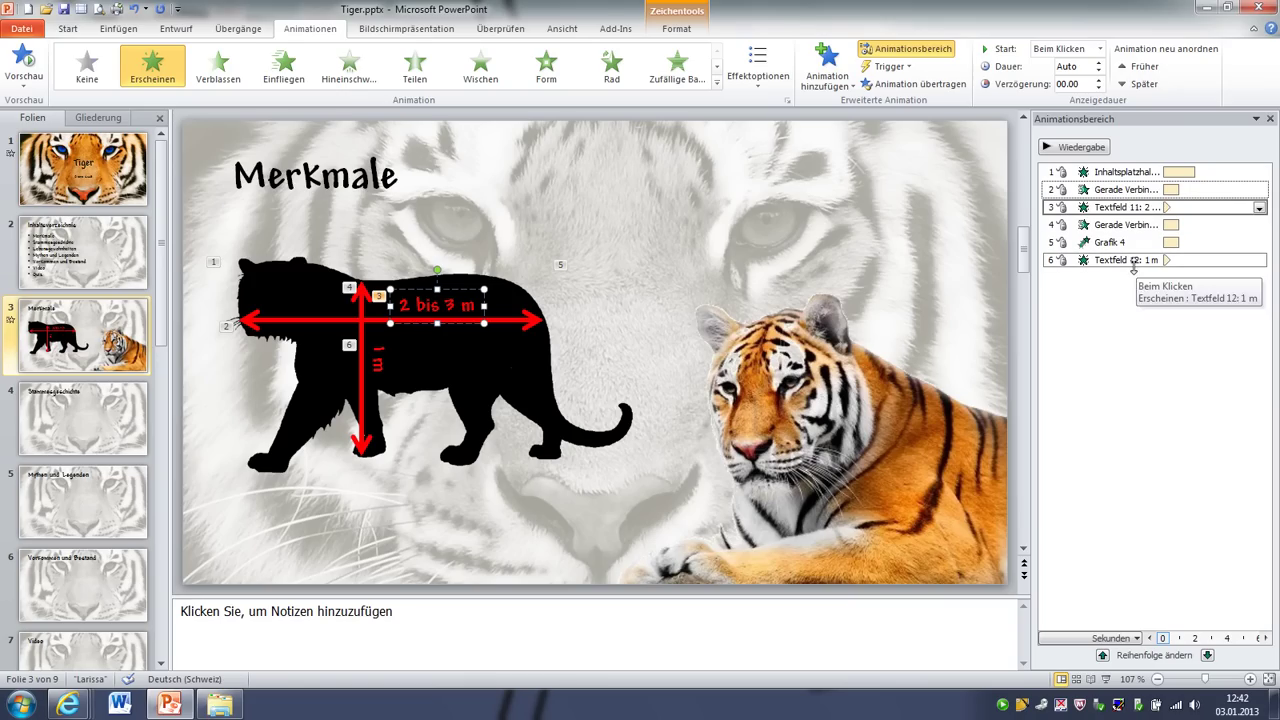
drag(1133, 260, 1133, 242)
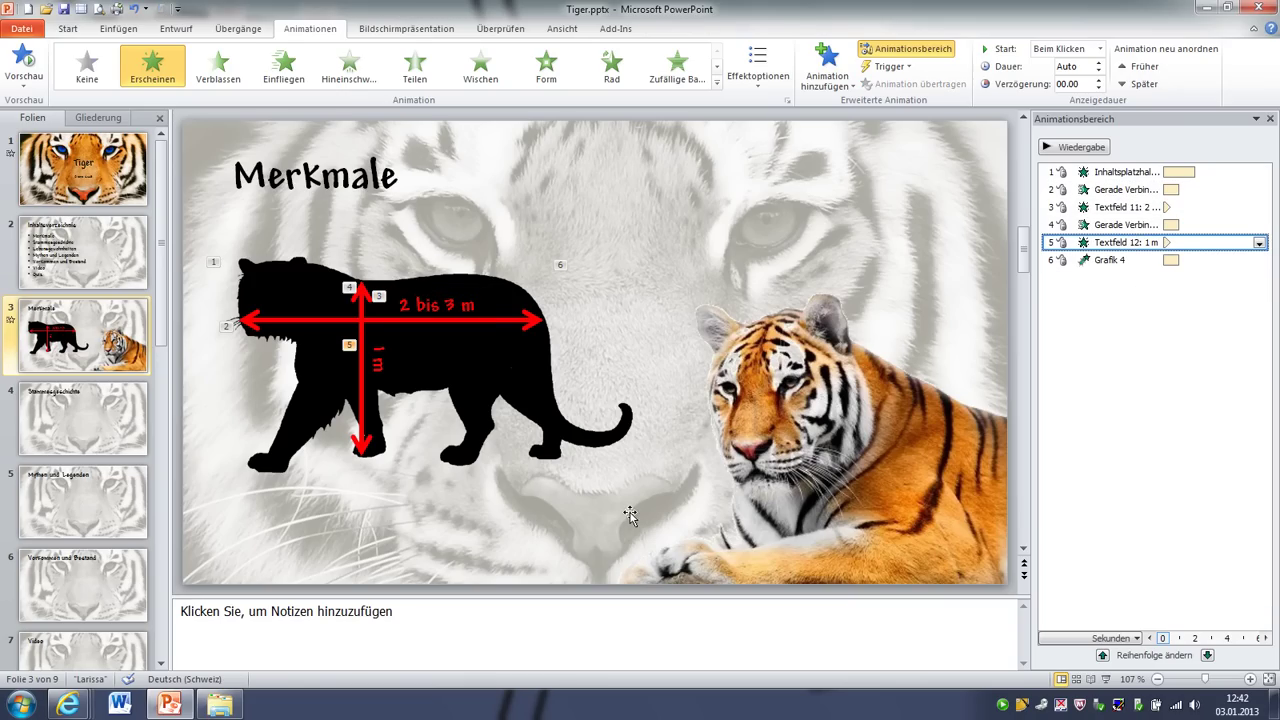
Play the slide show from the Merkmale slide to check the new animation order
click(1117, 679)
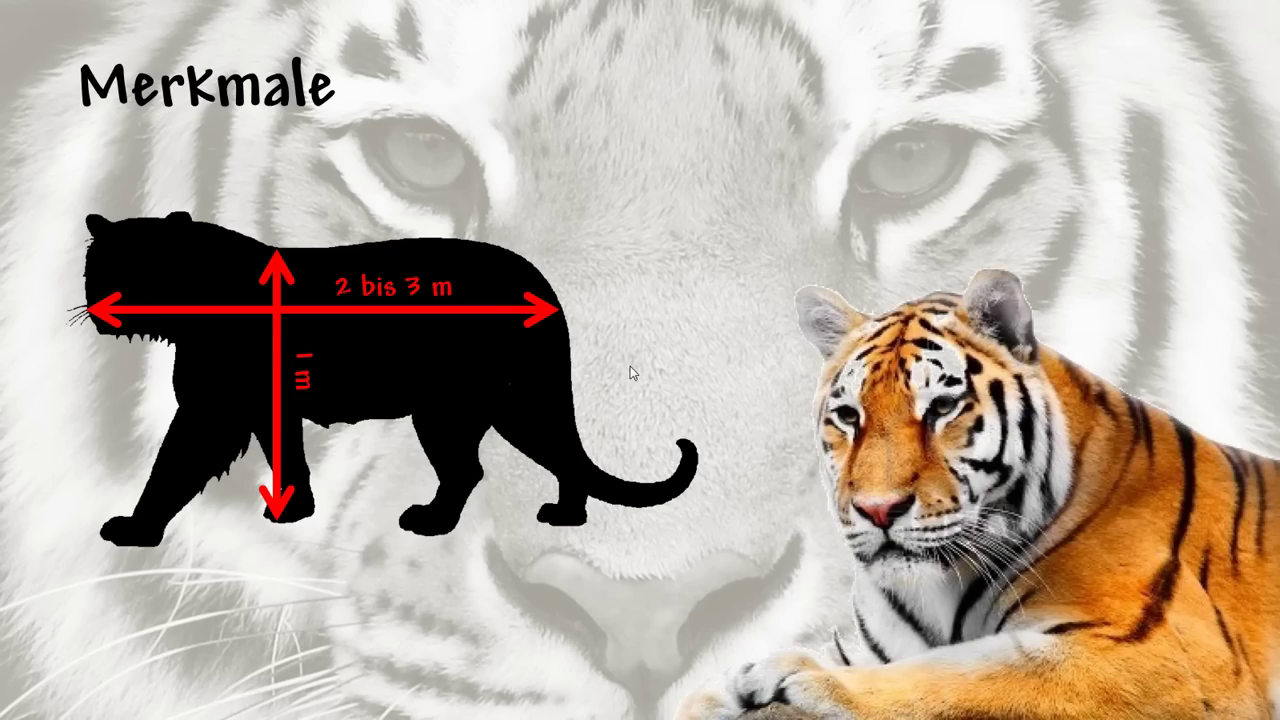
right_click(630, 368)
key(Escape)
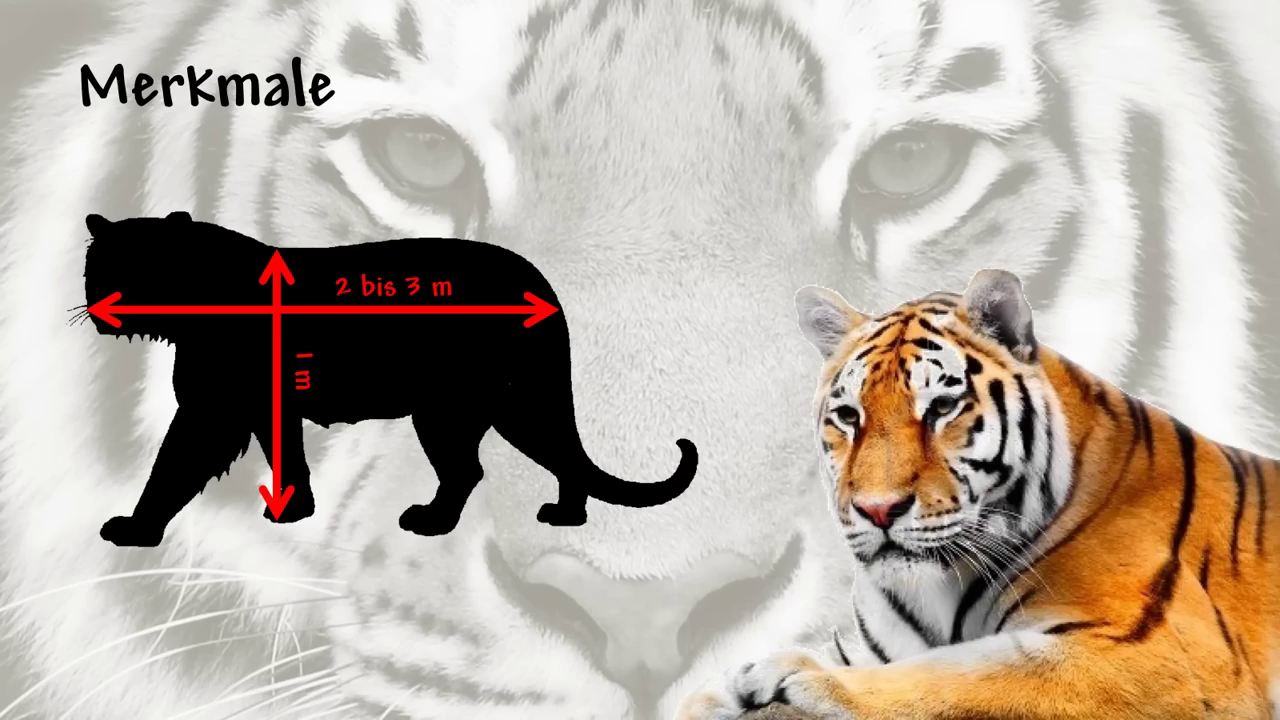